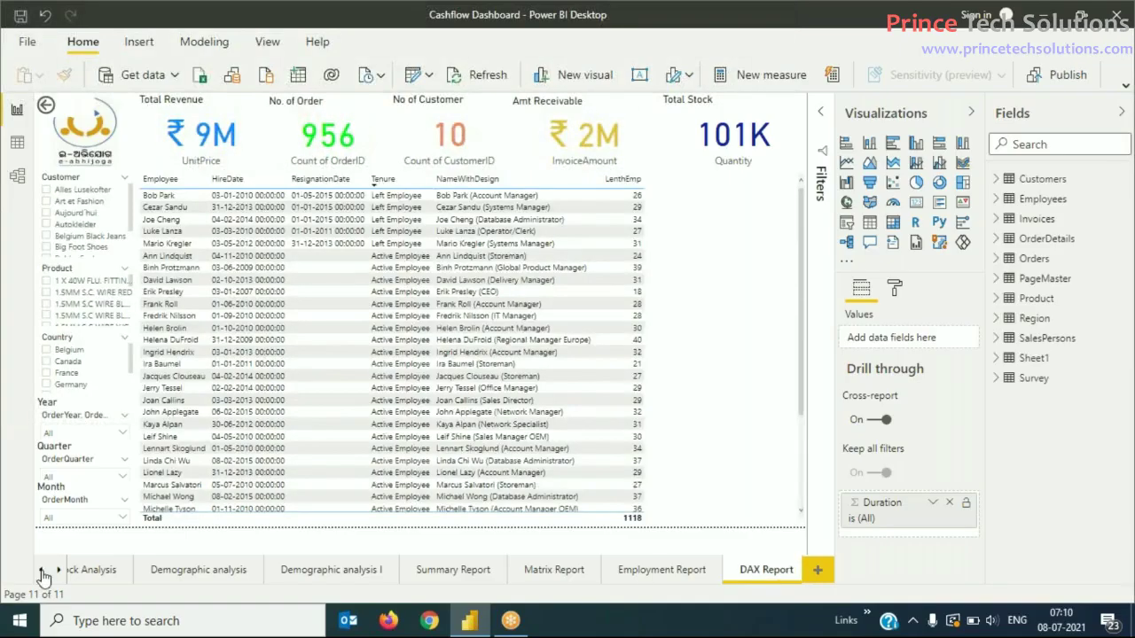
Step: Scroll the page tab strip left until the first tab, Dashboard, is visible
click(41, 571)
click(40, 570)
click(41, 570)
click(40, 570)
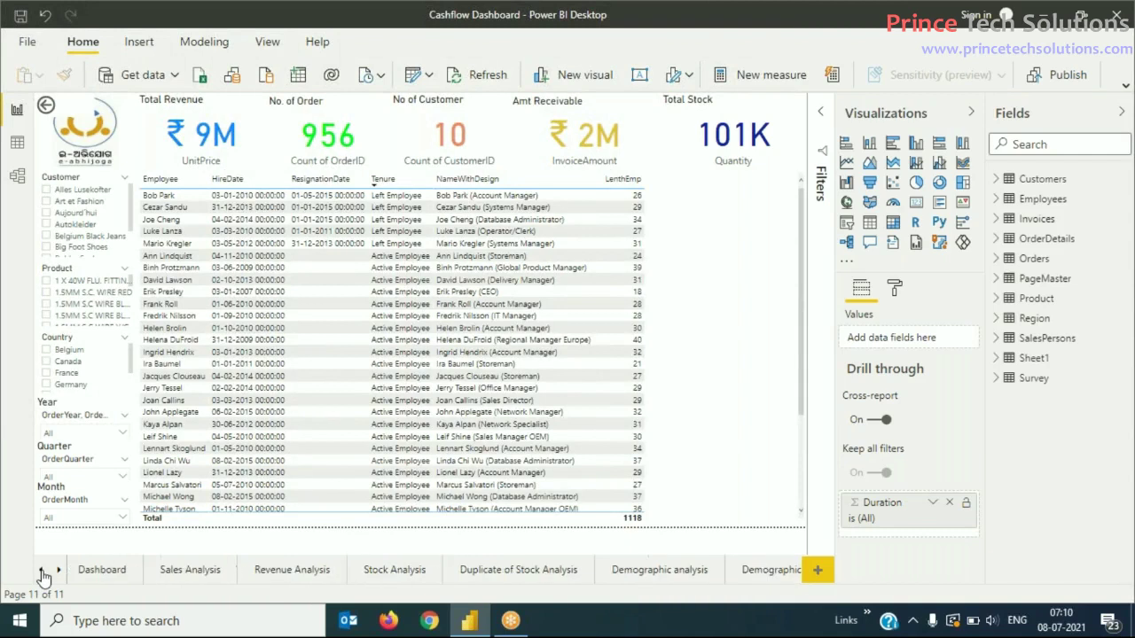
click(42, 572)
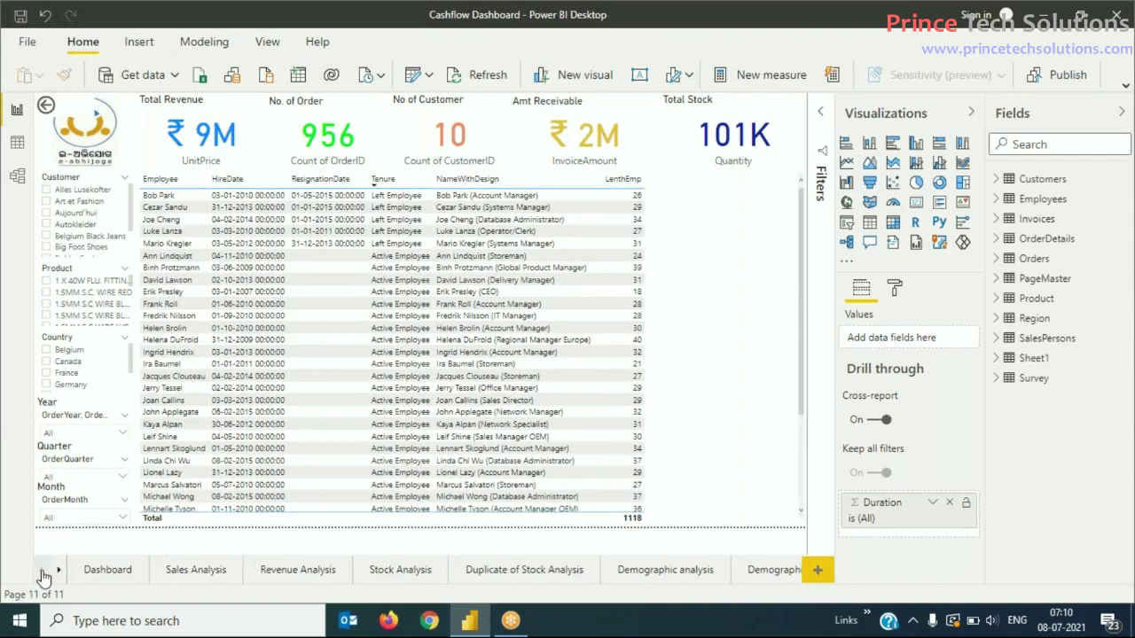
Step: Add a new page beside Dashboard and rename its tab to 'Intro'
click(103, 572)
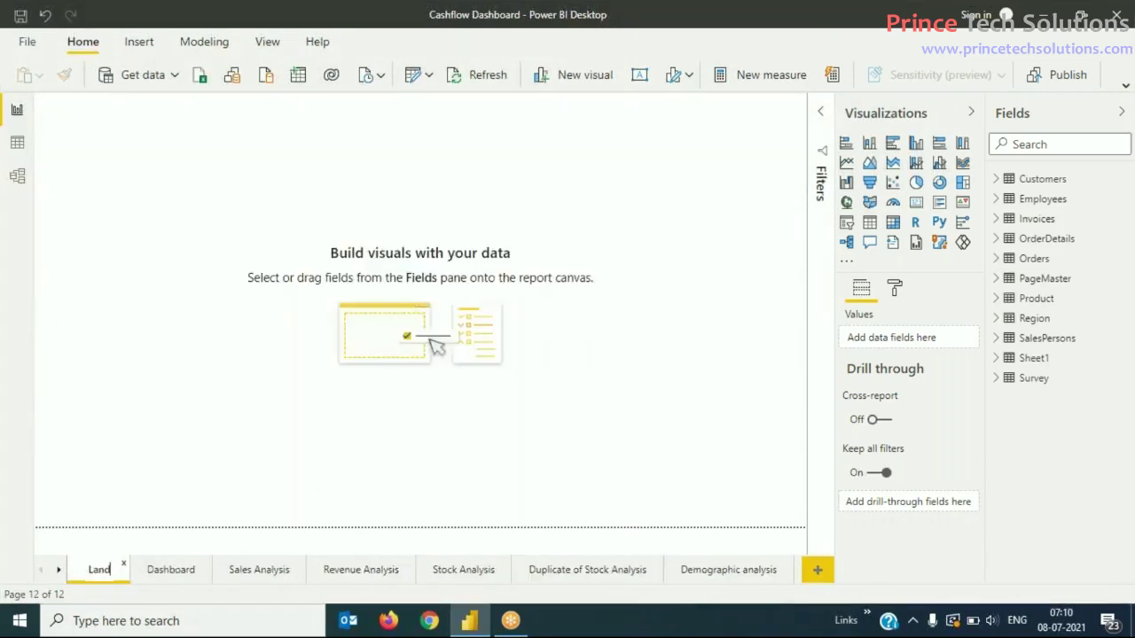
text(ing)
key(BackSpace)
key(BackSpace)
key(BackSpace)
key(BackSpace)
key(BackSpace)
key(BackSpace)
key(BackSpace)
text(Intro)
double_click(95, 570)
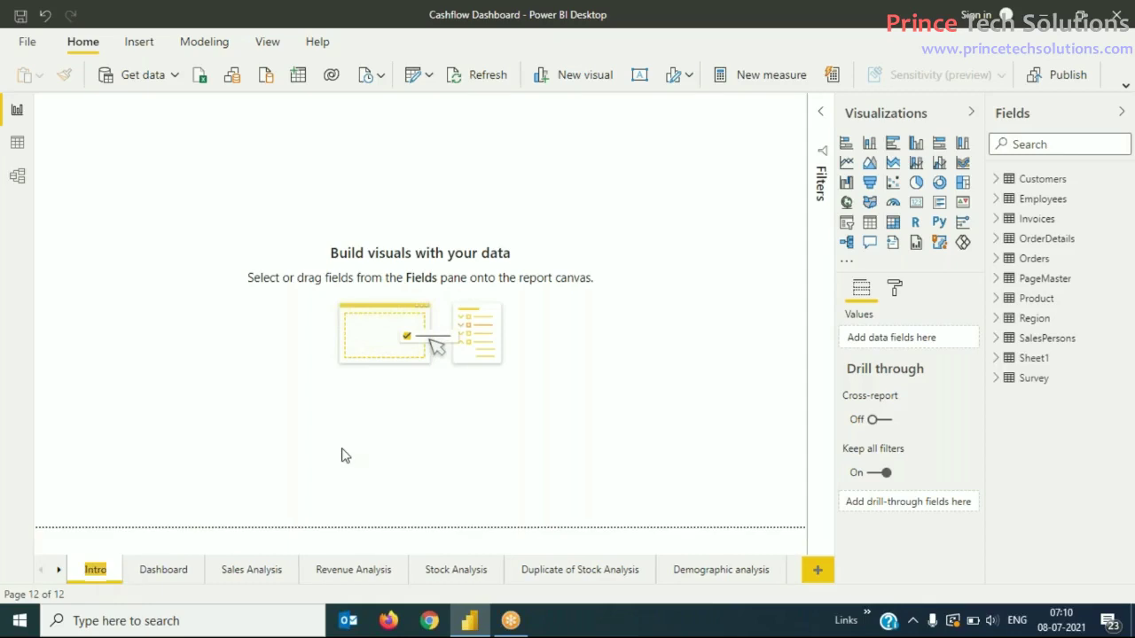
click(172, 534)
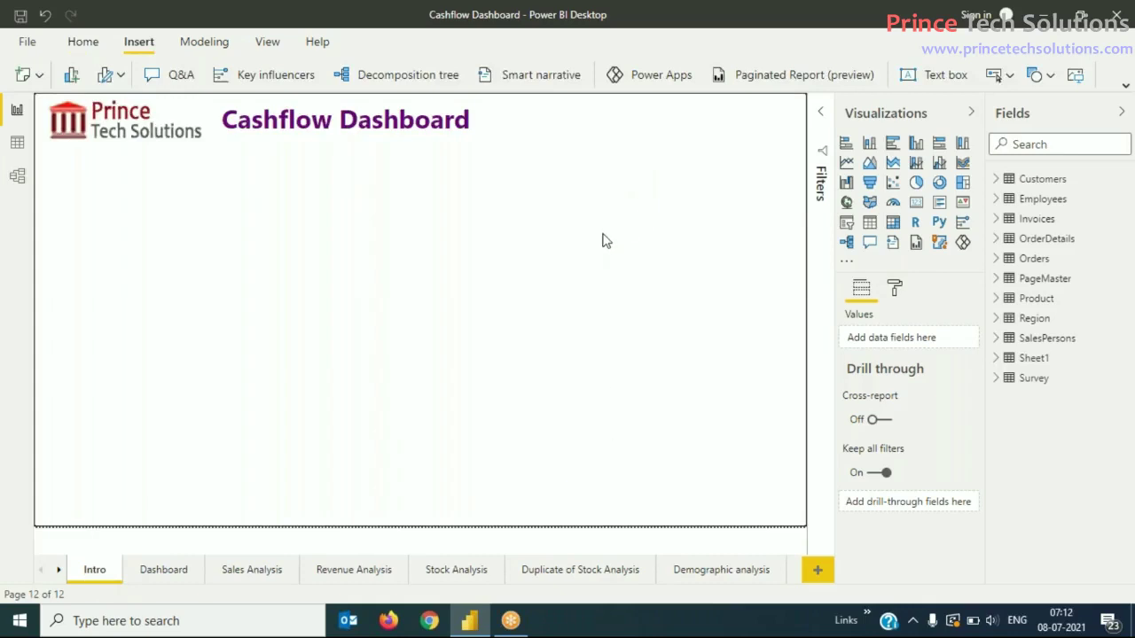
Step: Insert a blank button, move it to mid-page and widen it
click(1049, 78)
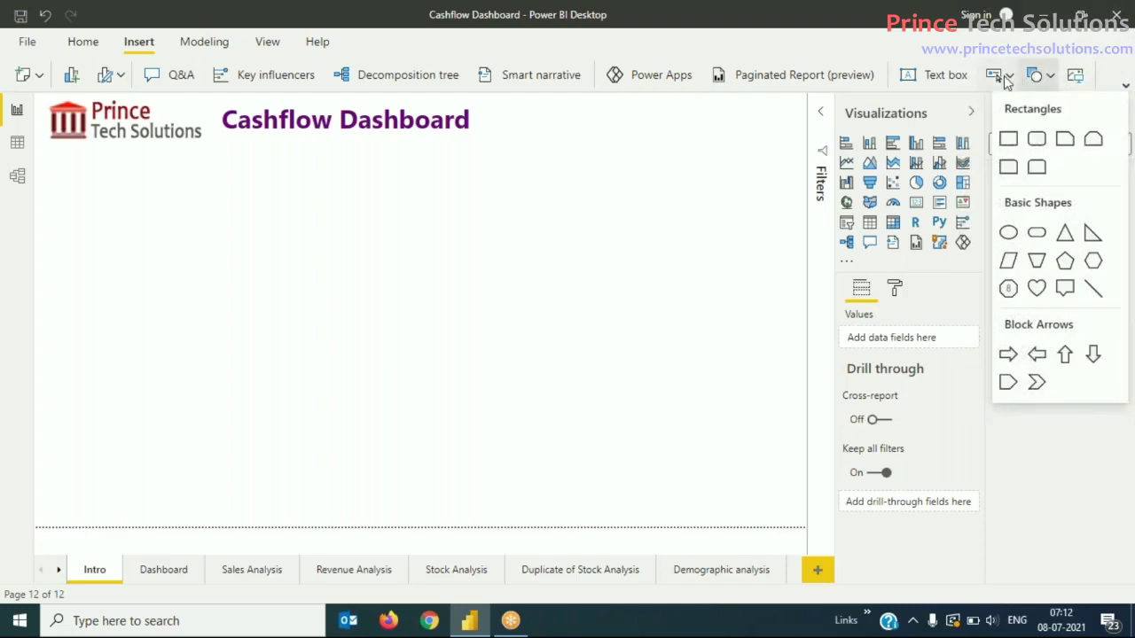
click(1005, 80)
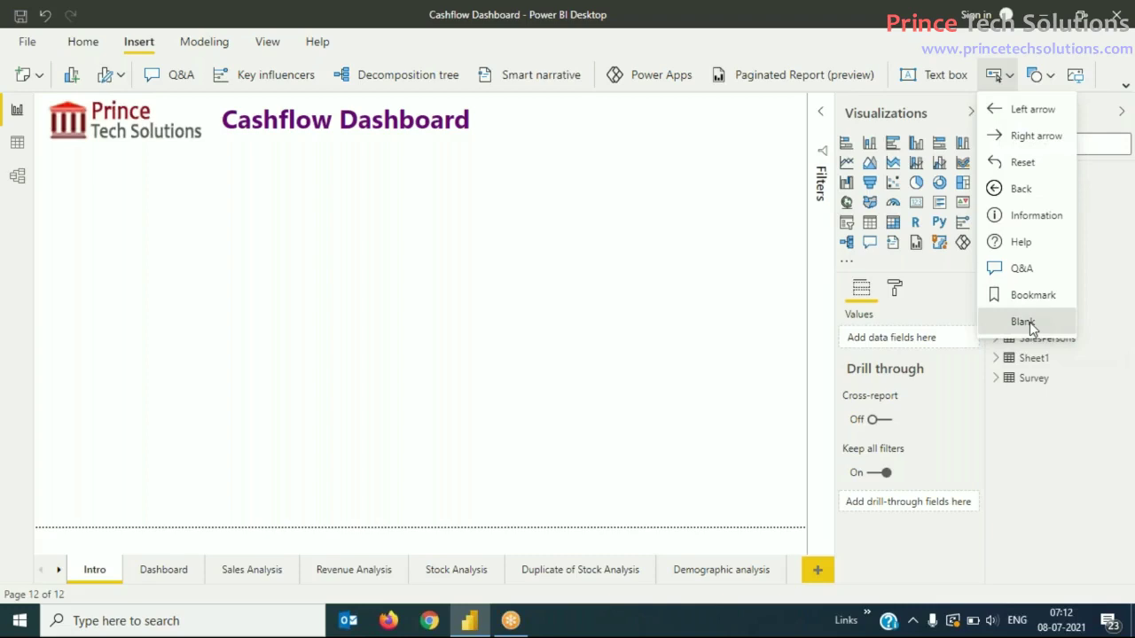
click(1029, 322)
click(1034, 318)
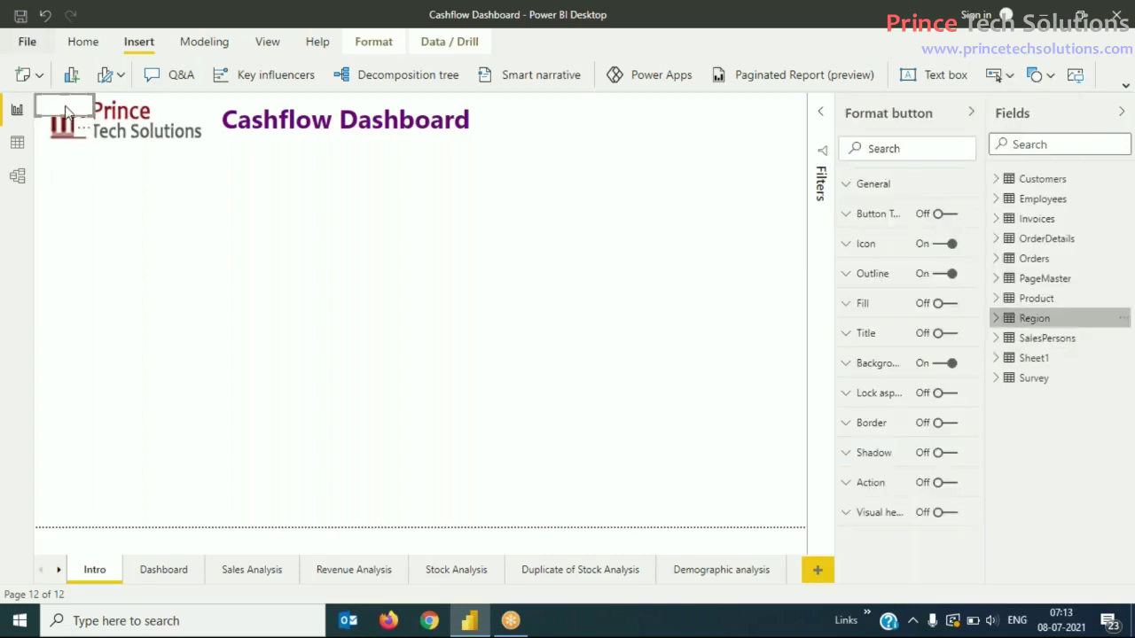
drag(65, 105, 624, 248)
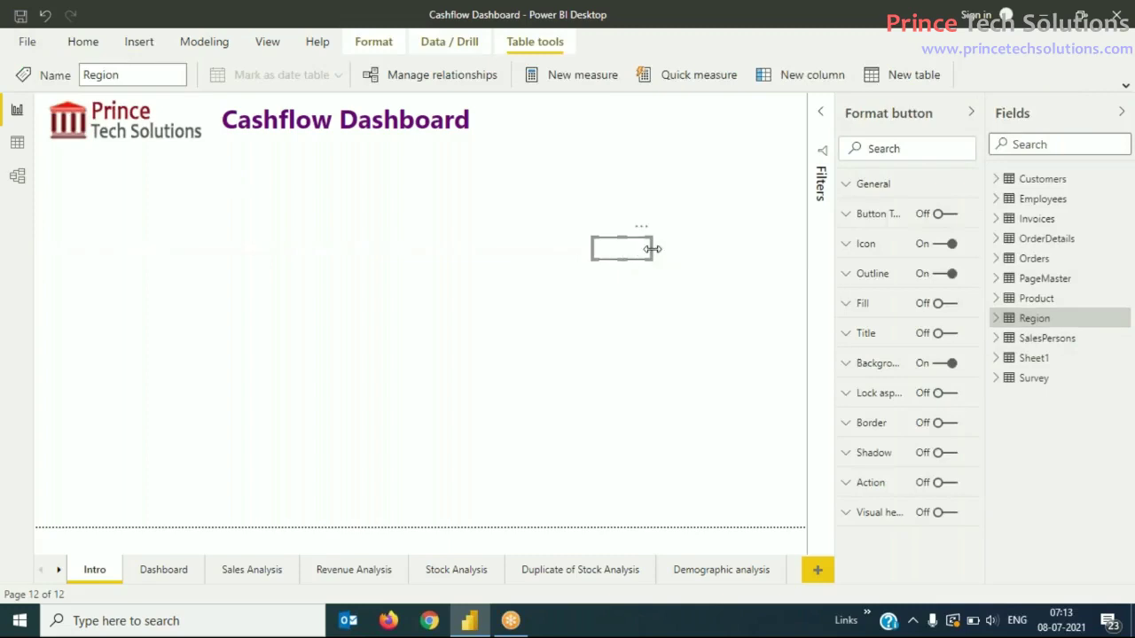
drag(653, 250, 695, 250)
Step: Turn on the button text, label it 'Dashboard', and give it a right-arrow icon
click(939, 216)
click(849, 217)
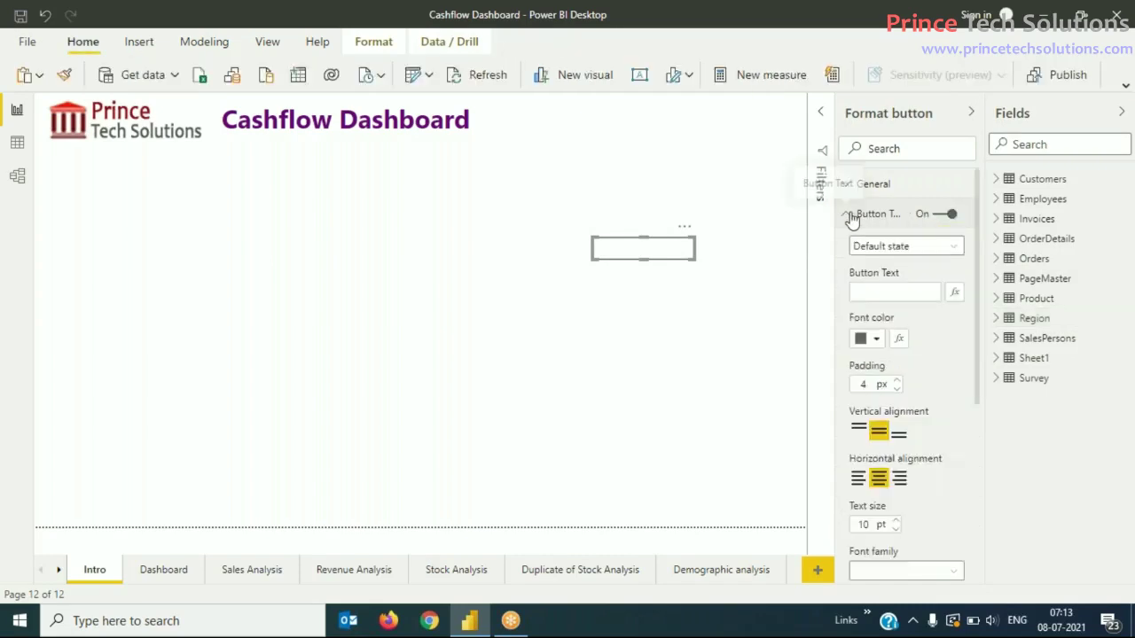
click(860, 296)
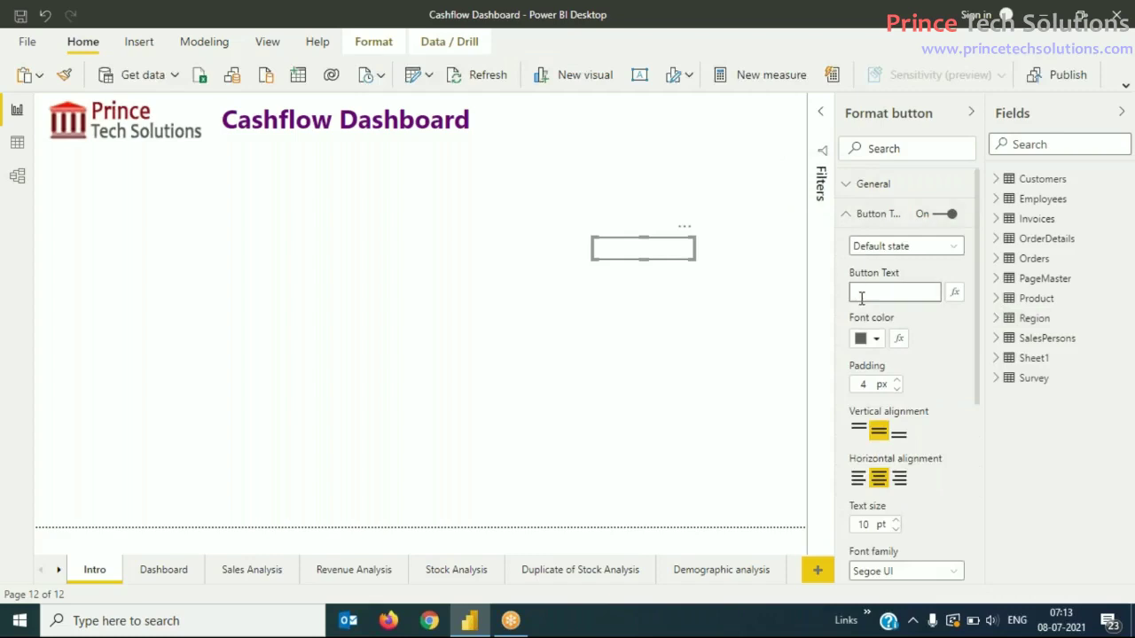
text(Des)
click(864, 214)
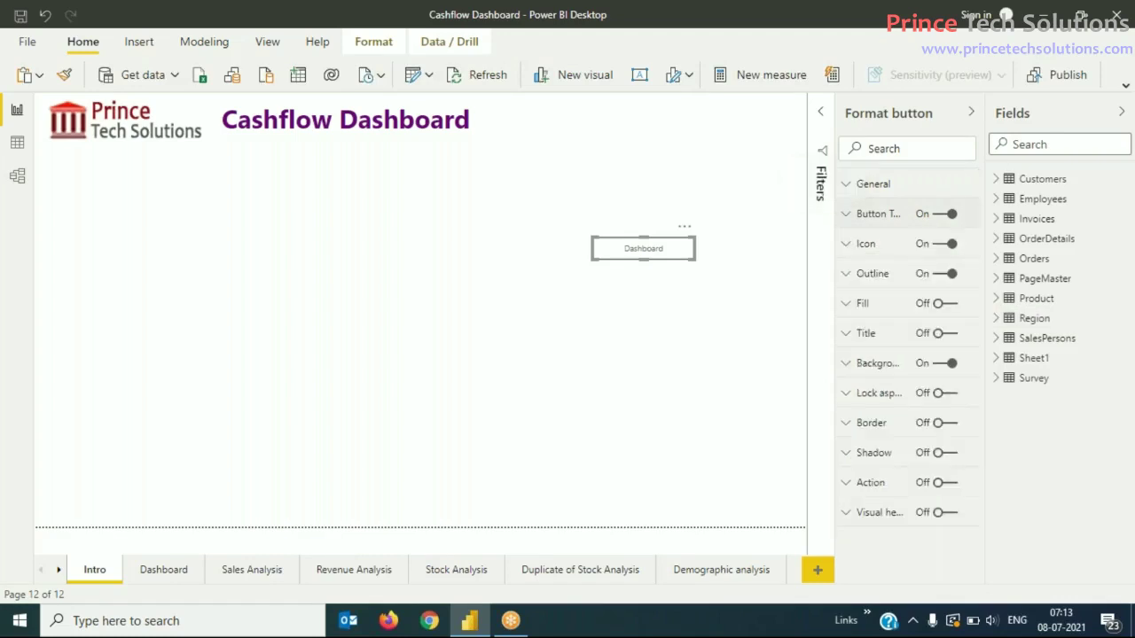
click(864, 245)
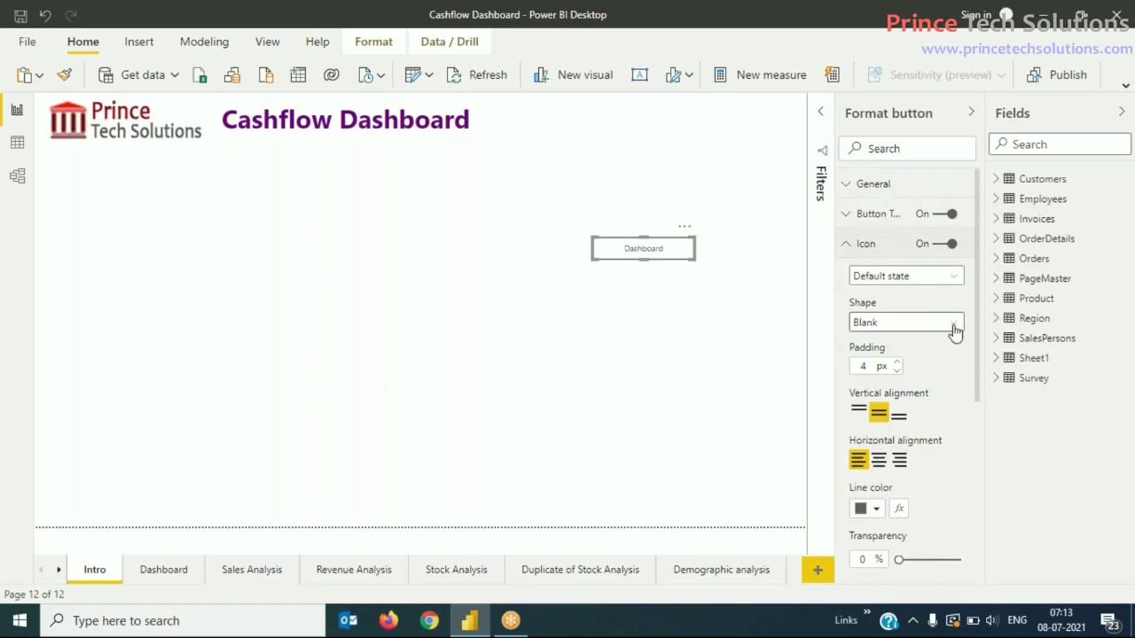
click(957, 326)
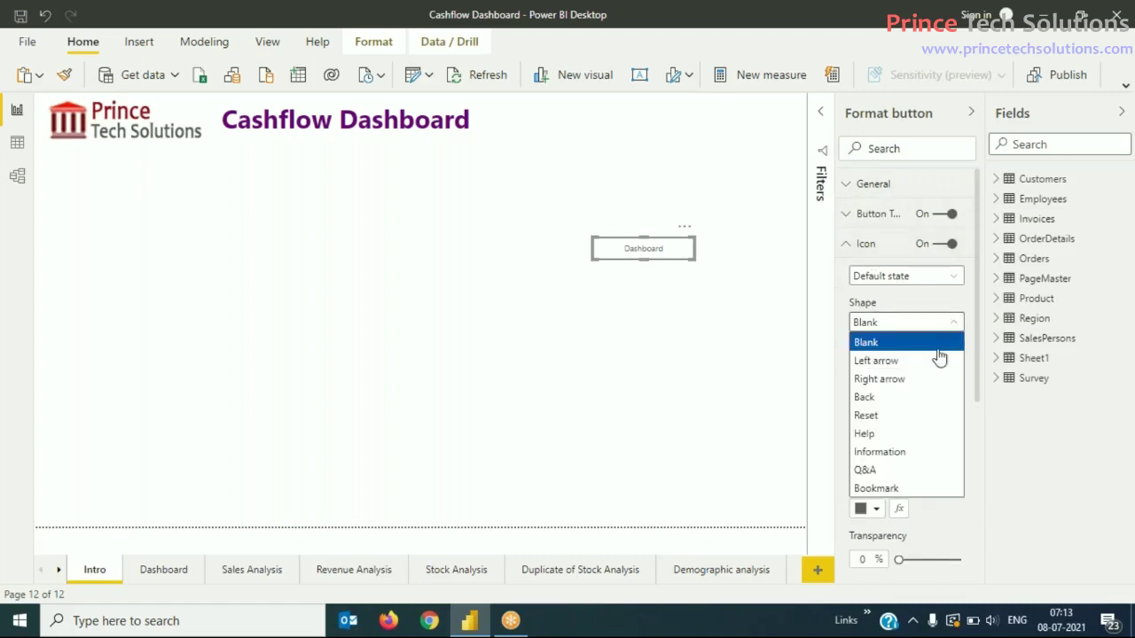
click(919, 381)
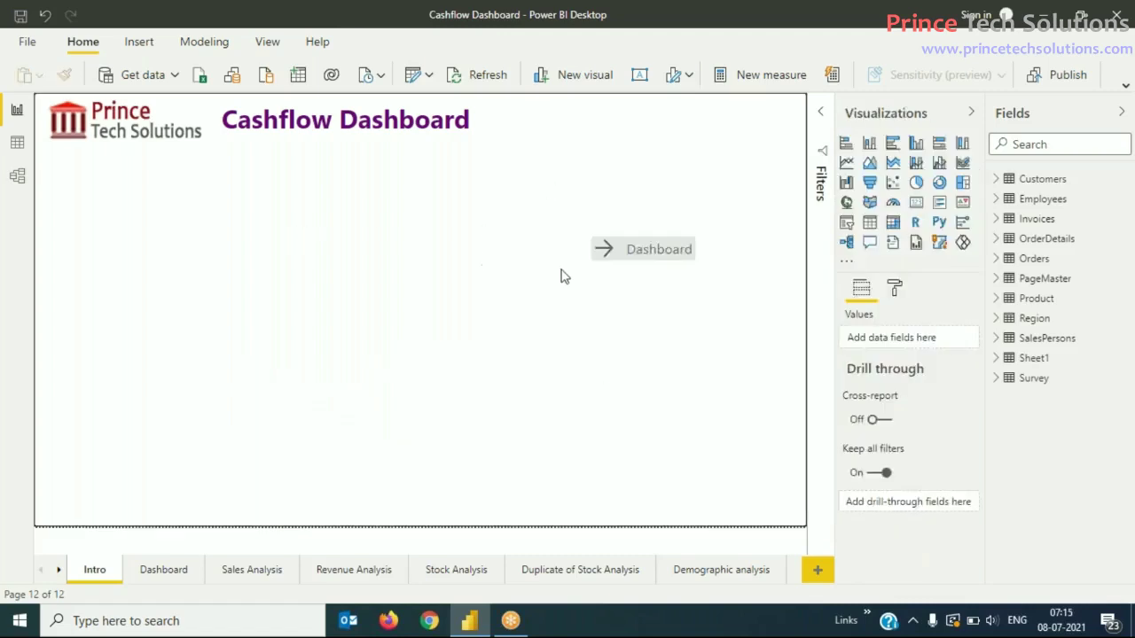
Step: Copy the Dashboard button and paste several duplicates
click(633, 254)
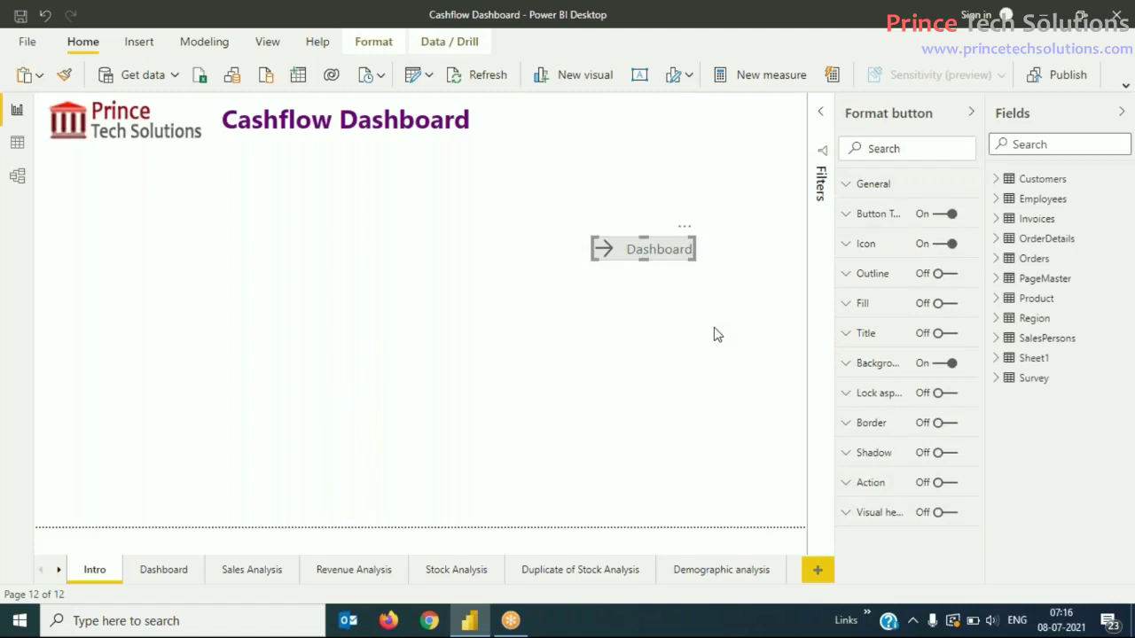
key(ctrl+c)
key(ctrl+v)
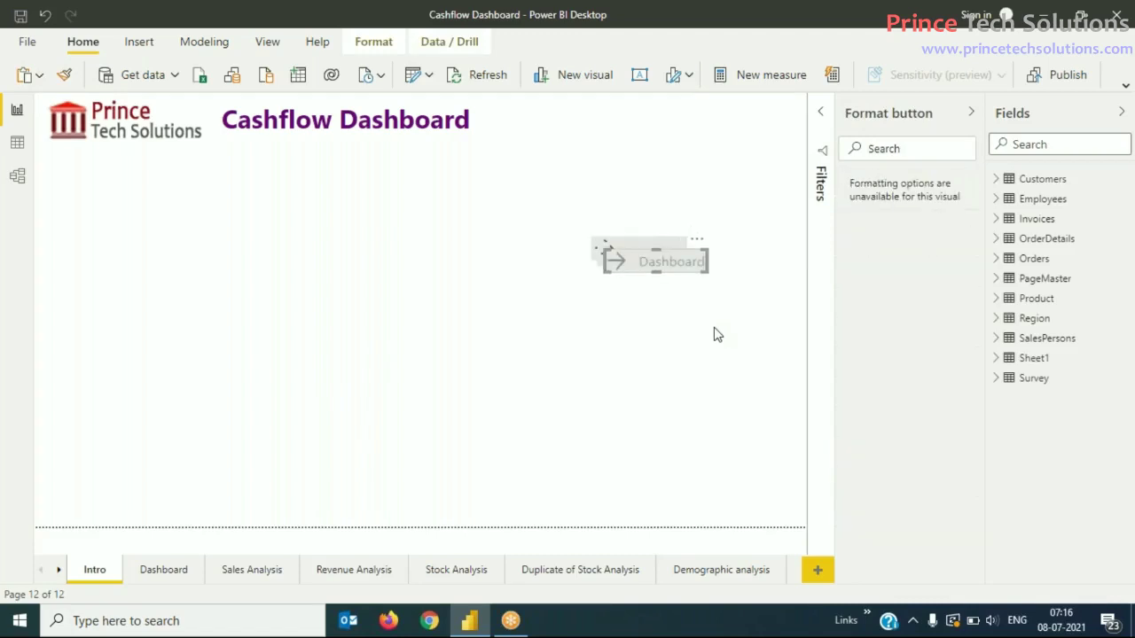
key(ctrl+v)
key(ctrl+v)
key(ctrl+v)
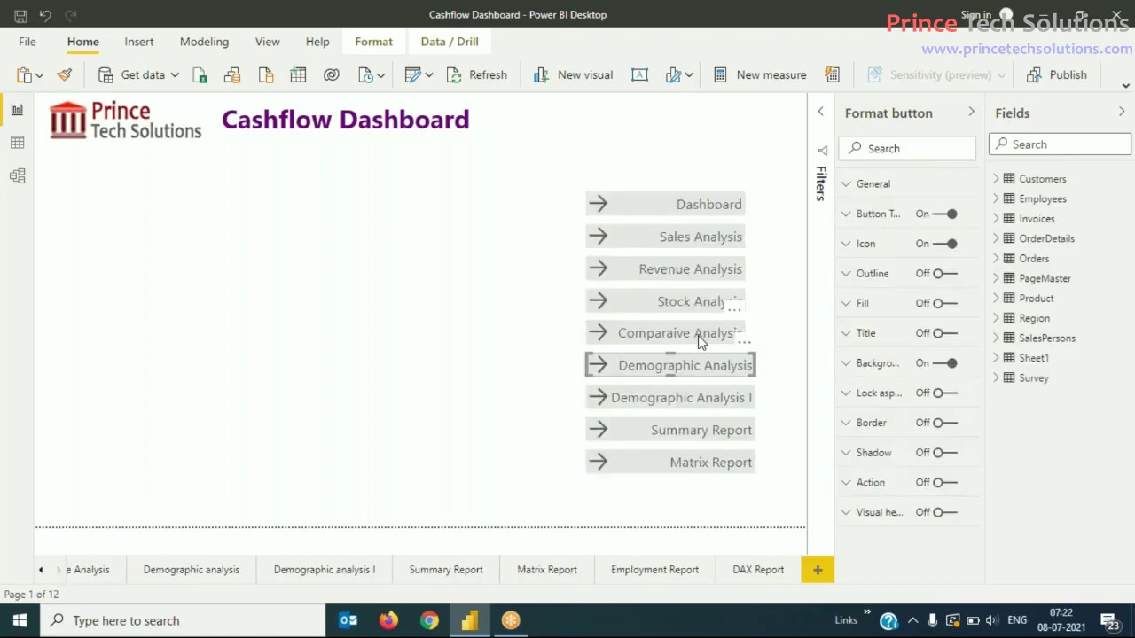
Step: Widen the Comparative Analysis button to match the others and check each button's width
click(699, 342)
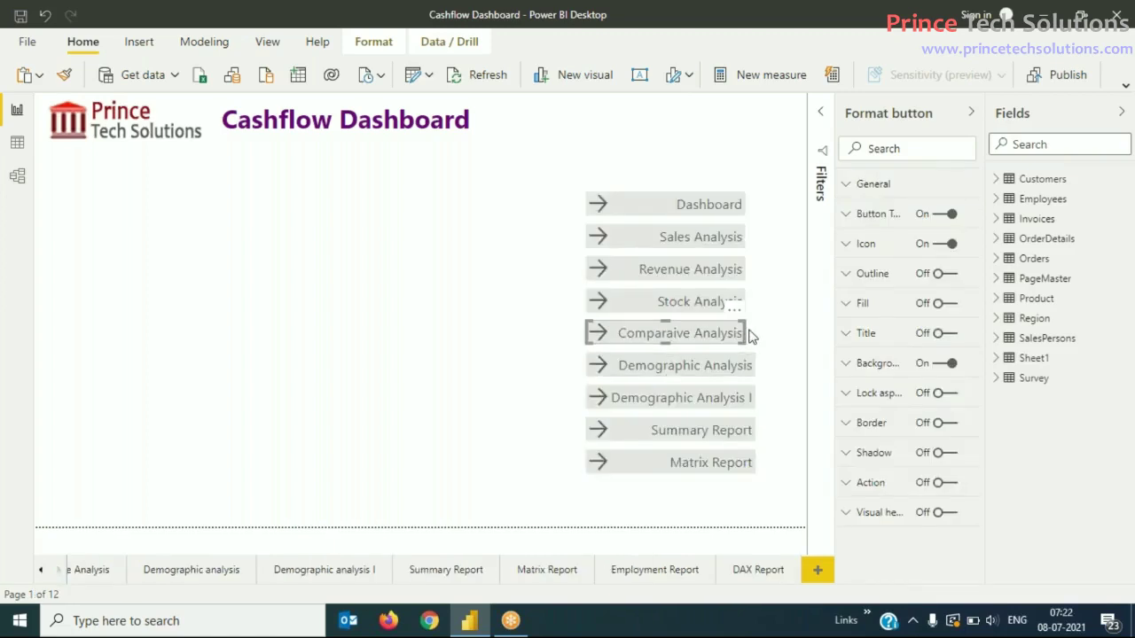
drag(747, 332, 754, 205)
click(711, 310)
click(707, 275)
click(703, 241)
click(671, 203)
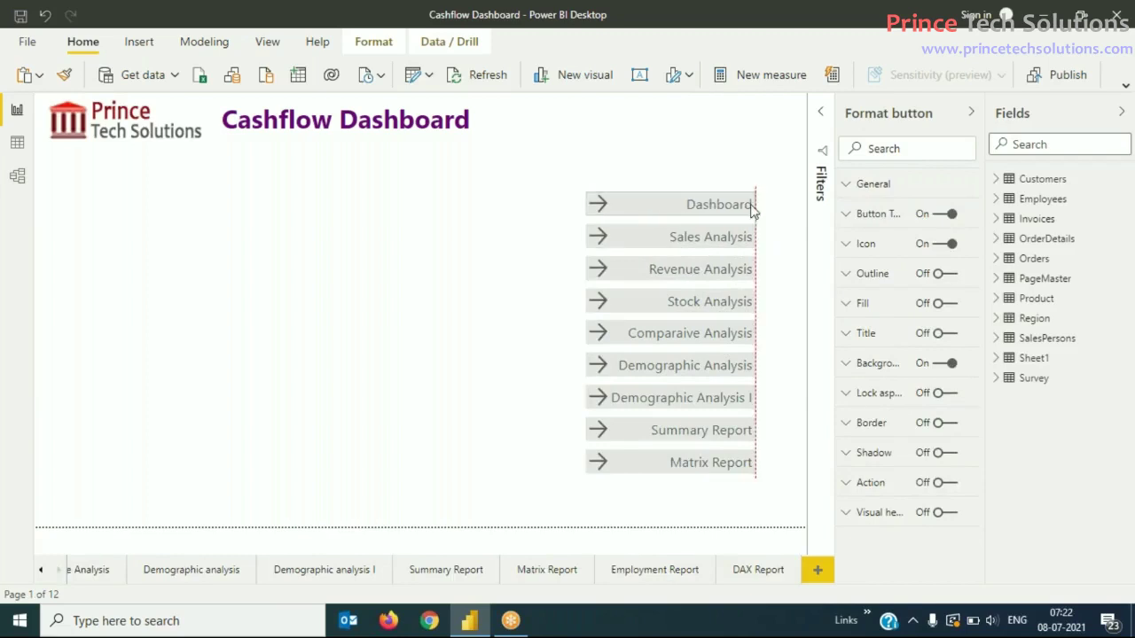
click(370, 410)
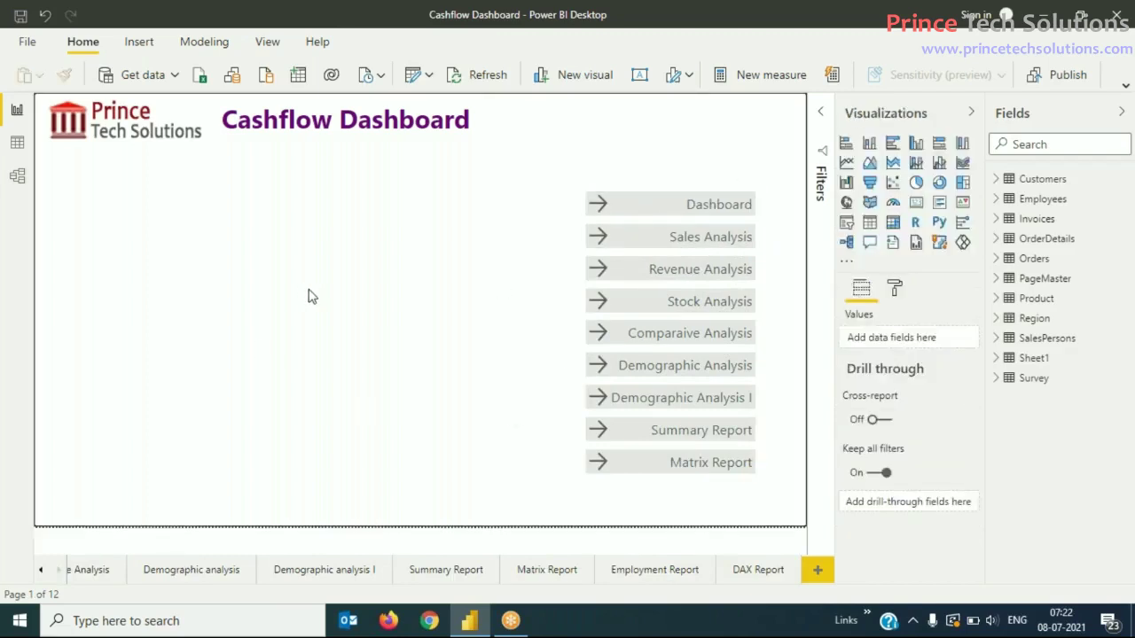
Step: Save the report, then add a line shape stretched as a divider under the title
click(19, 18)
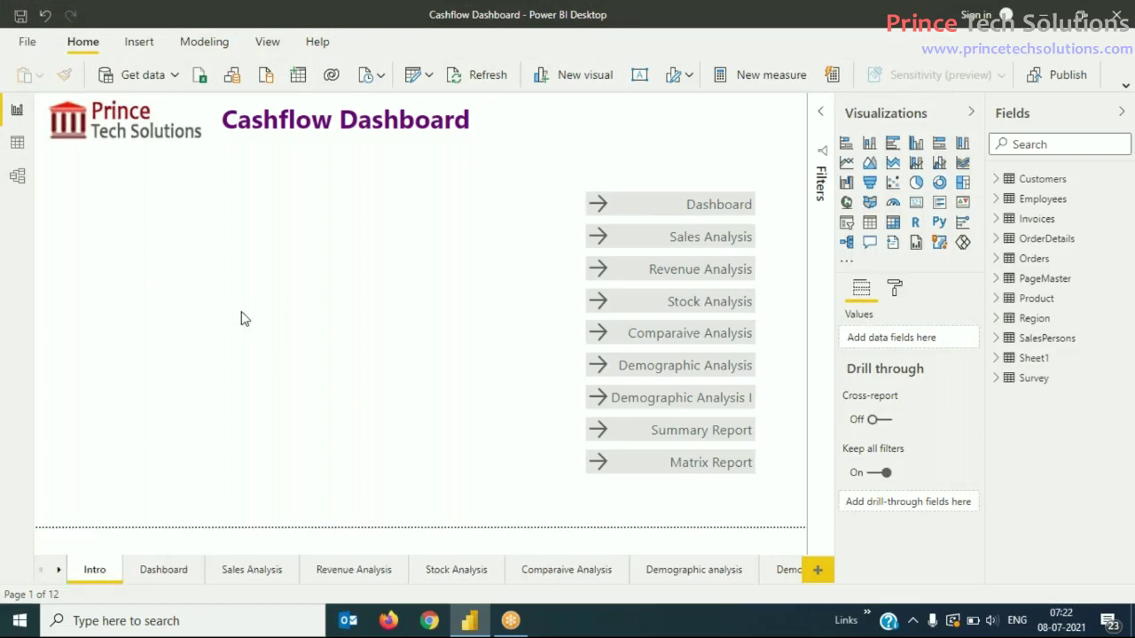
click(139, 42)
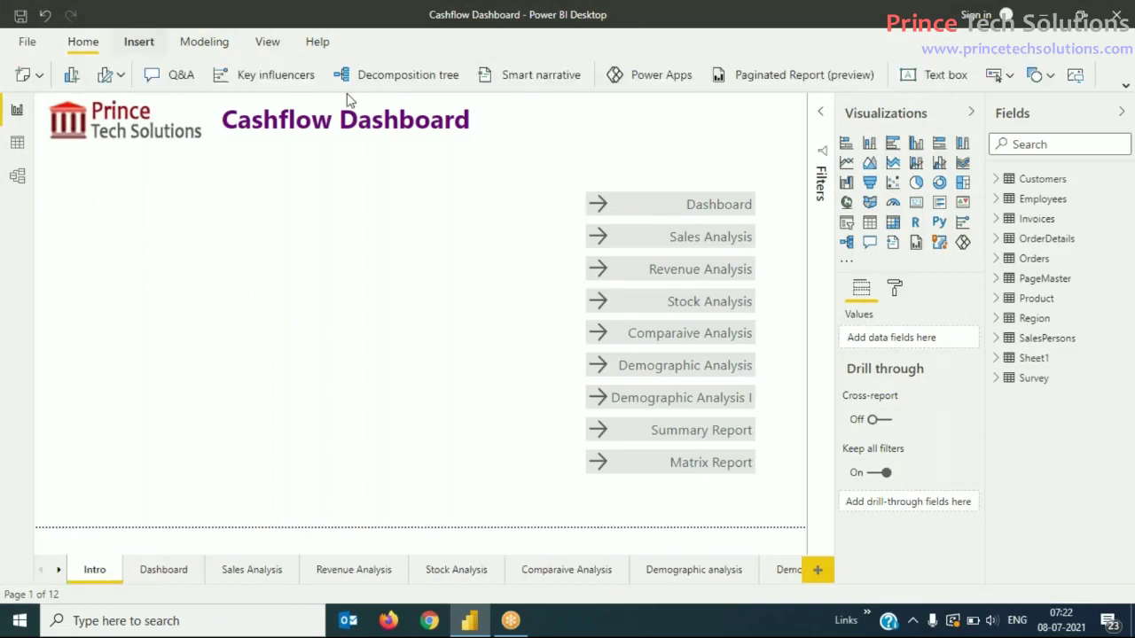
click(1009, 76)
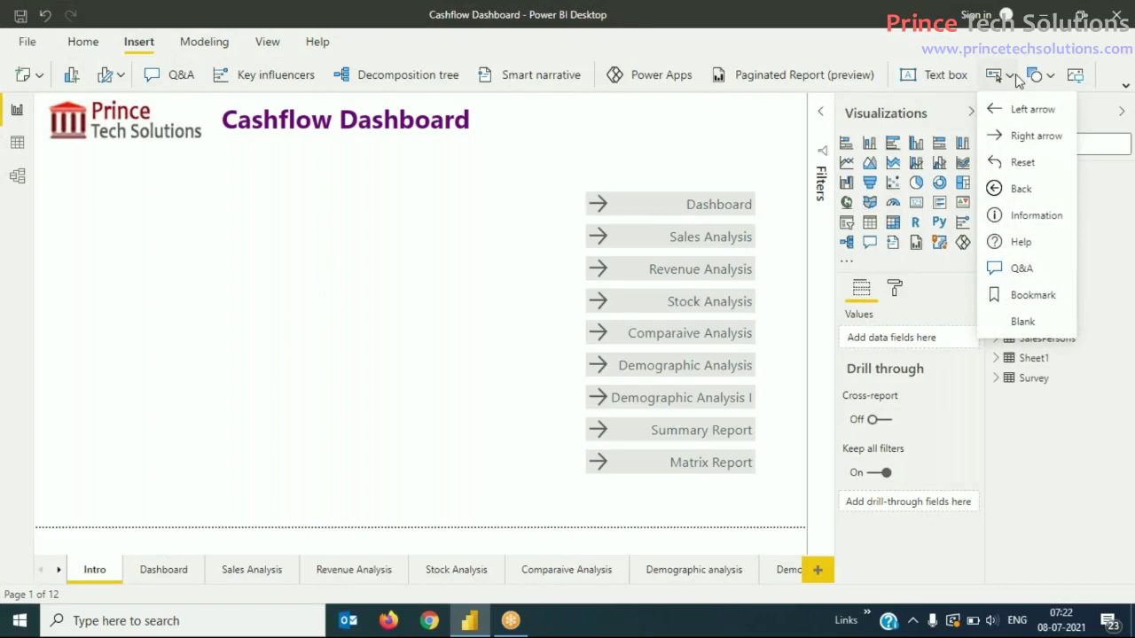
click(1038, 76)
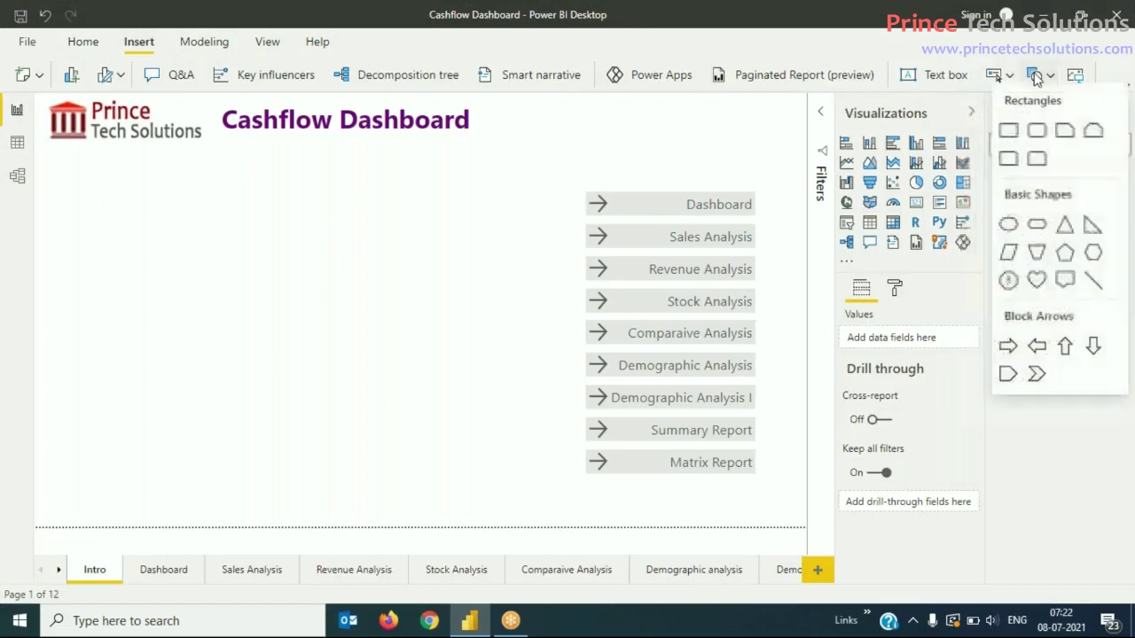
click(1097, 292)
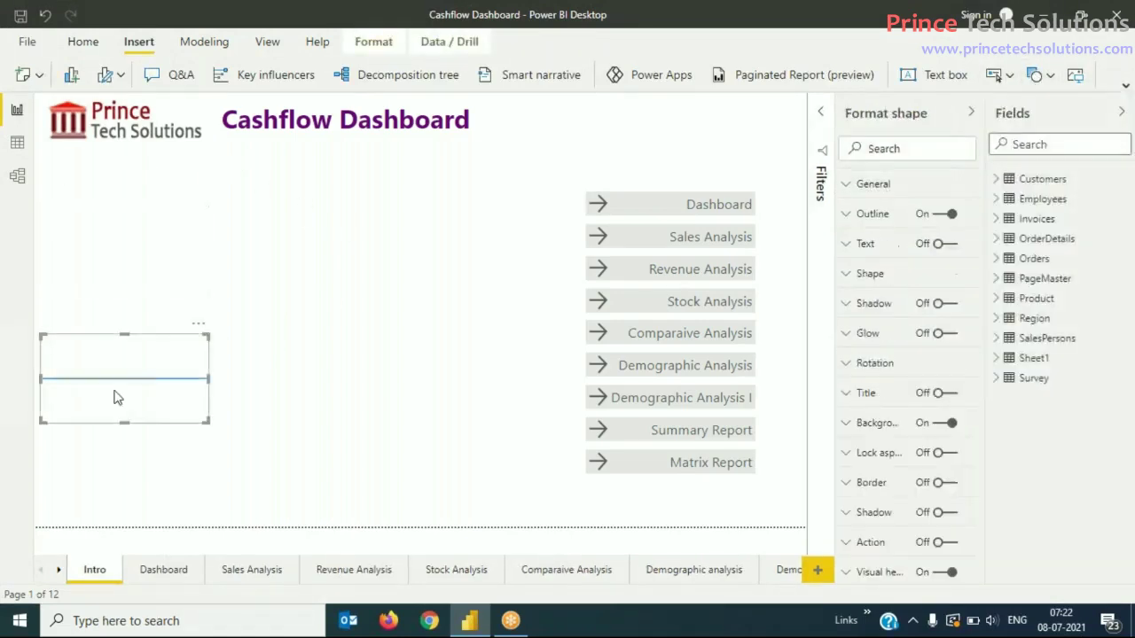
drag(124, 423, 800, 157)
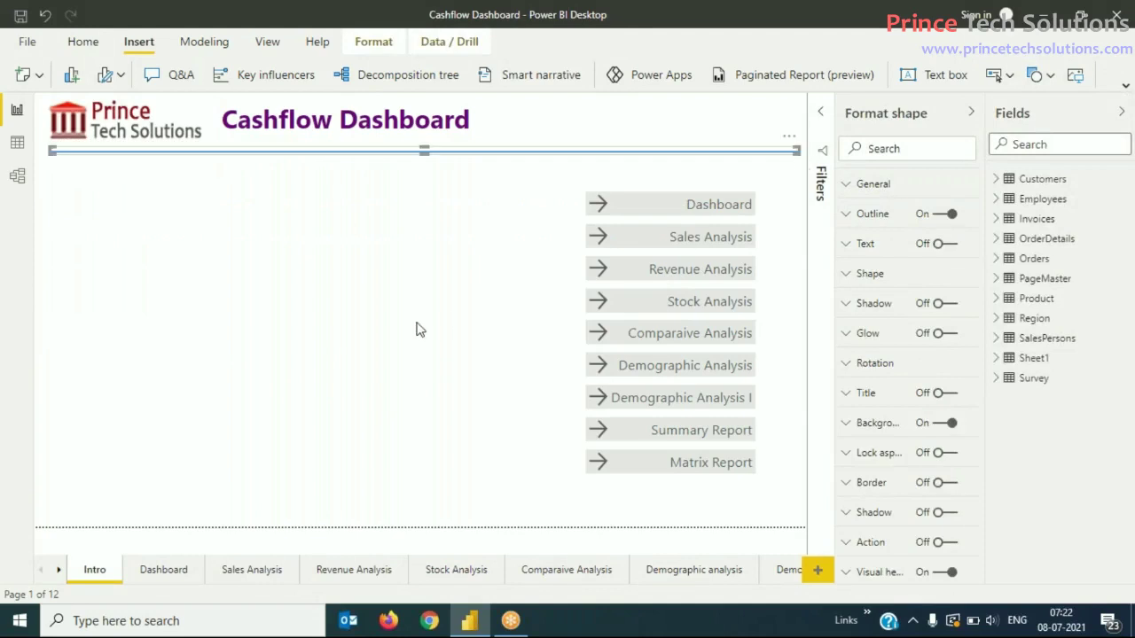
click(124, 344)
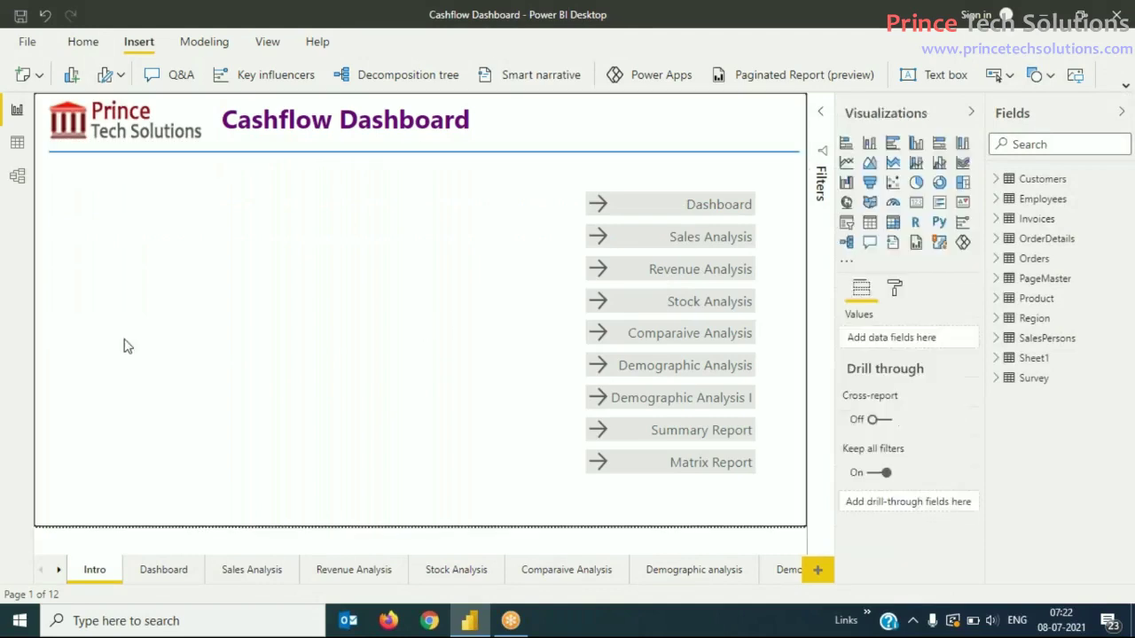
Step: Save, then give the Dashboard button a page navigation action to the Dashboard page
click(21, 16)
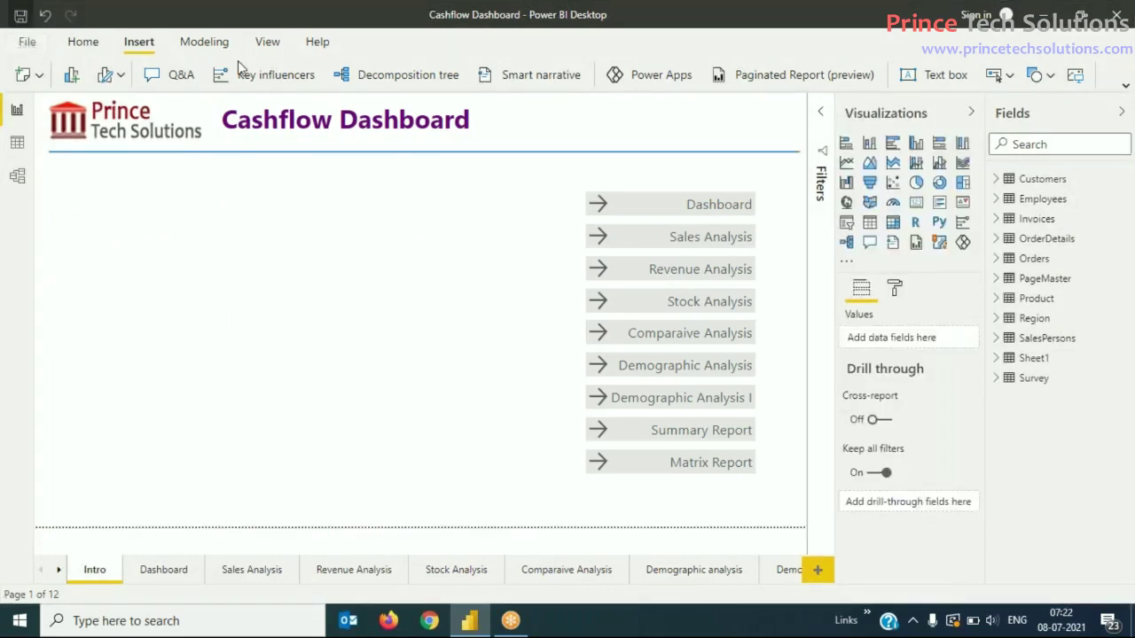
click(669, 206)
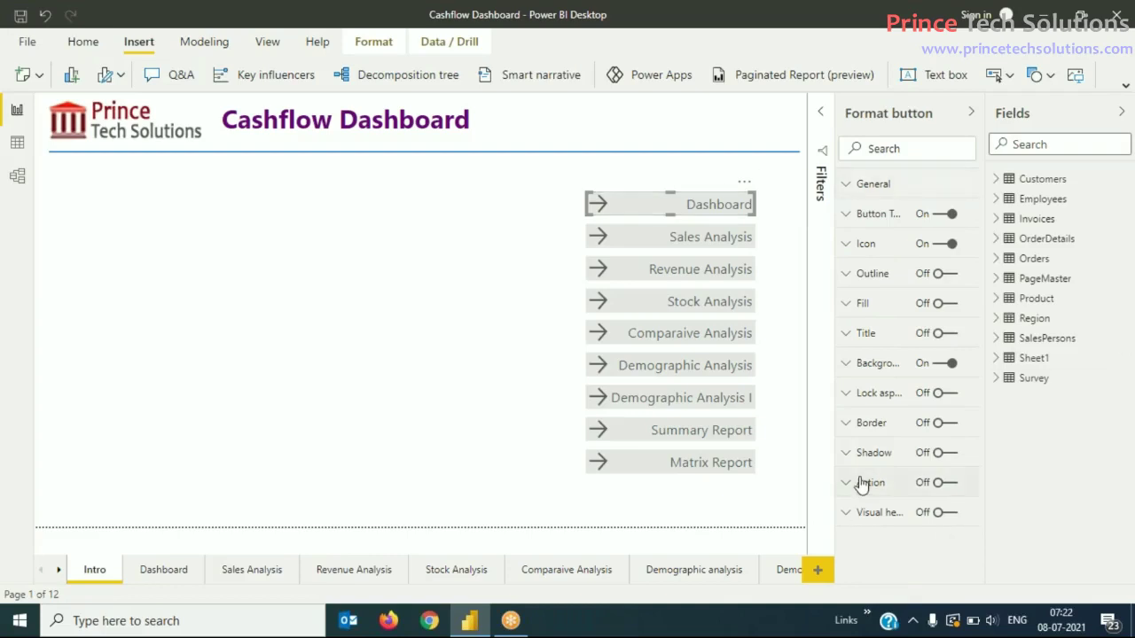
click(939, 486)
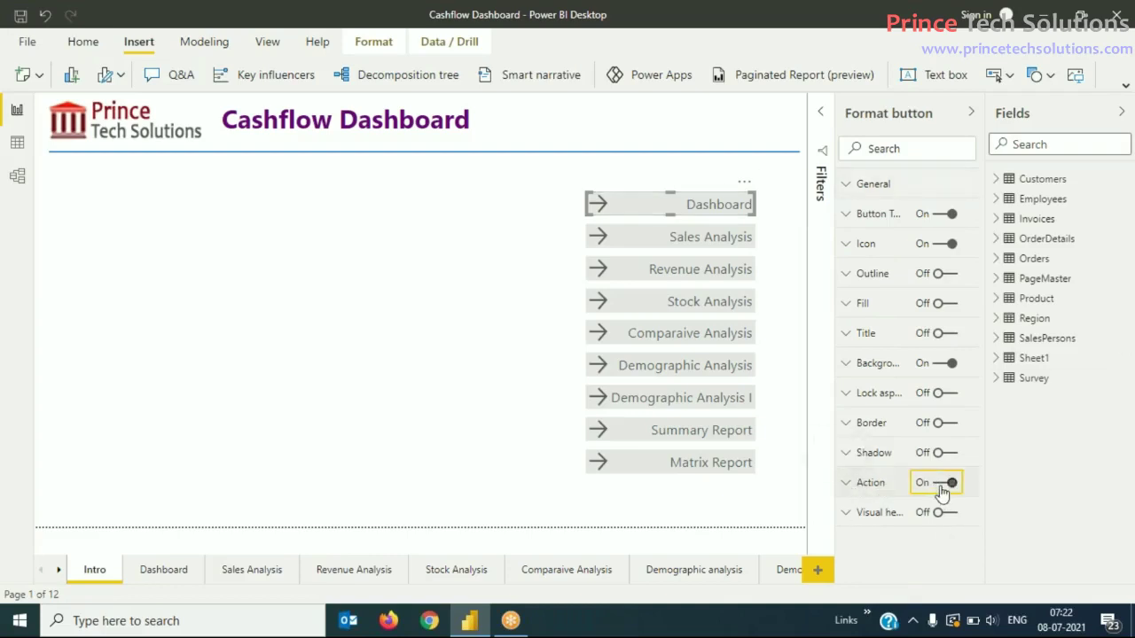
click(855, 490)
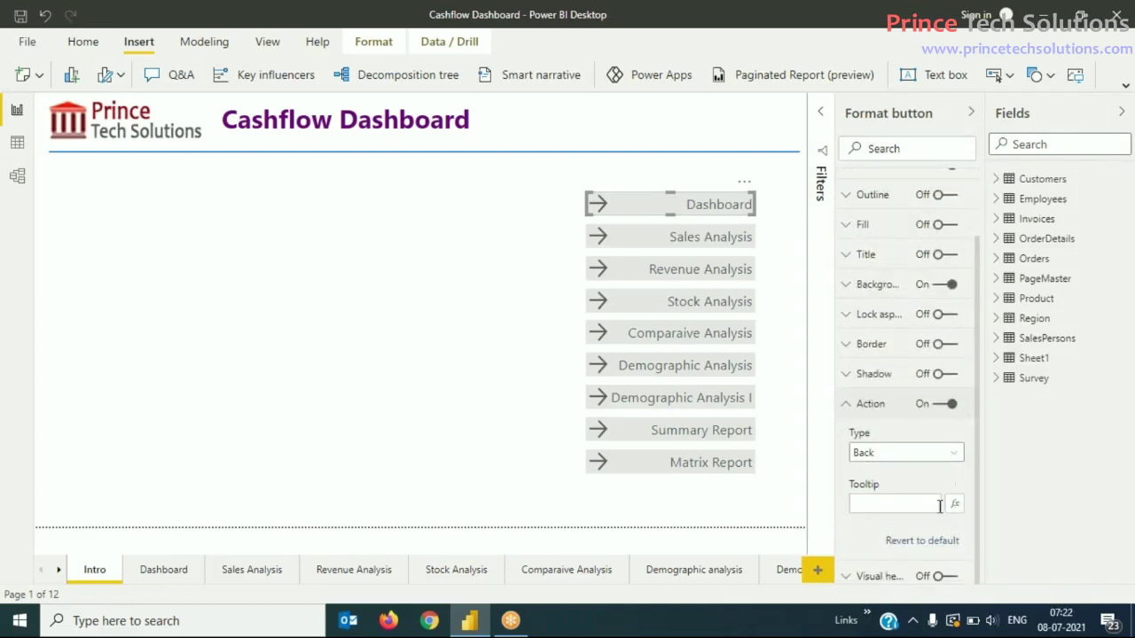
click(903, 507)
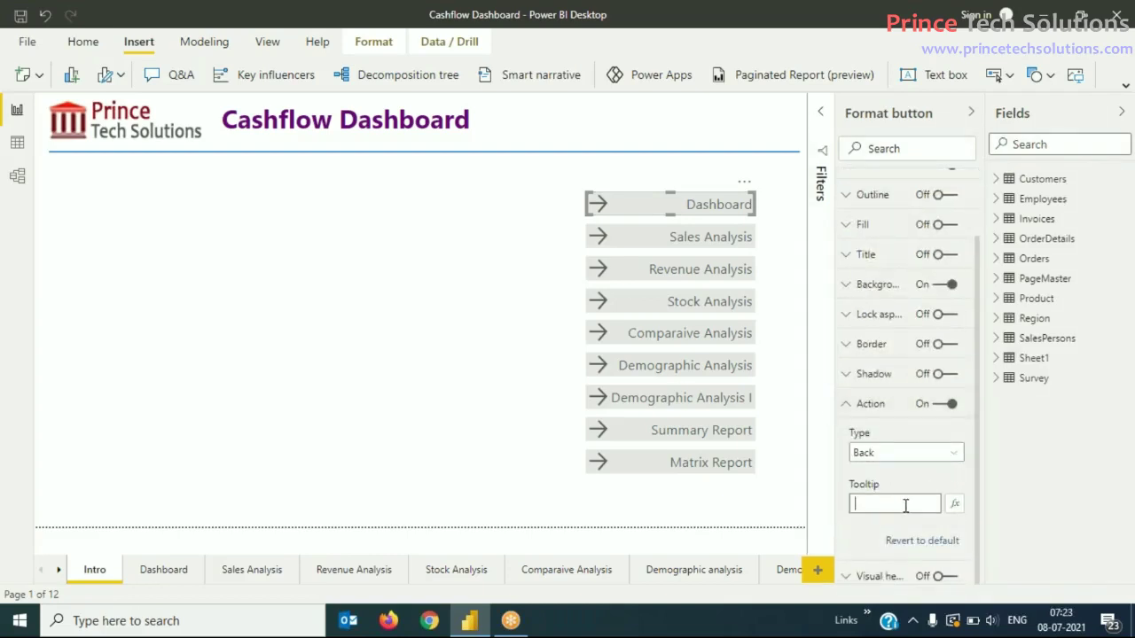
click(941, 457)
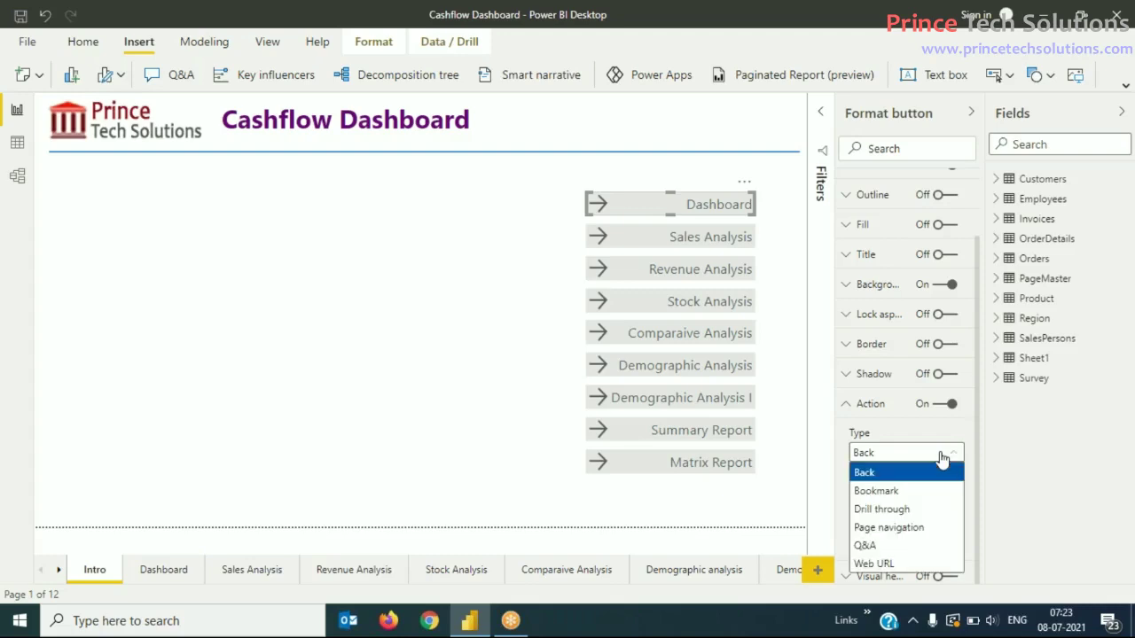
click(901, 530)
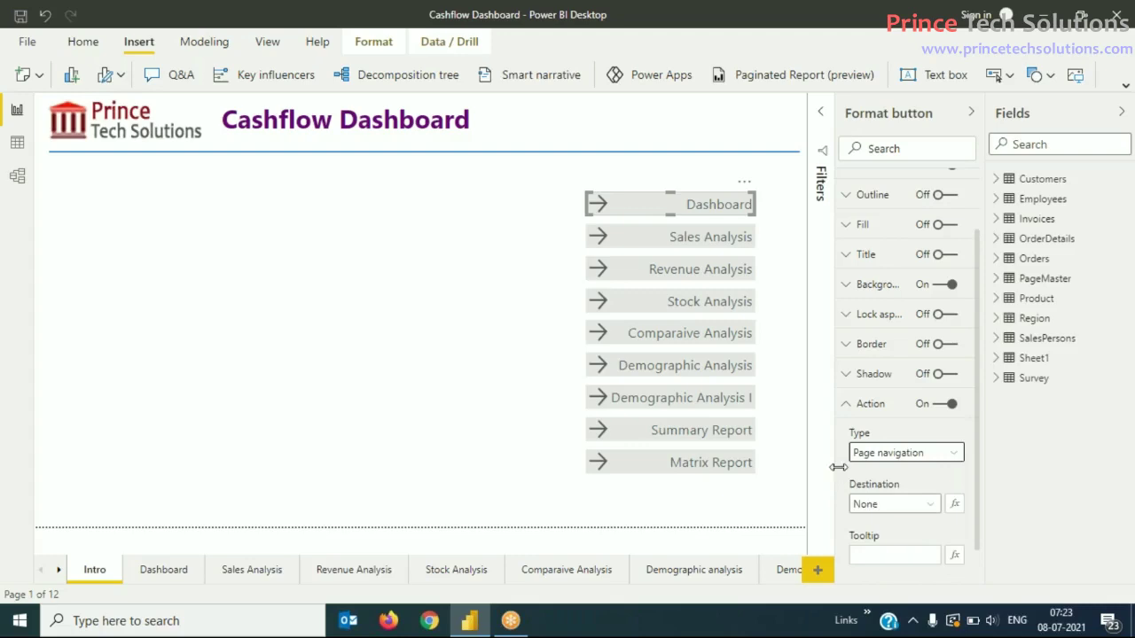
click(931, 512)
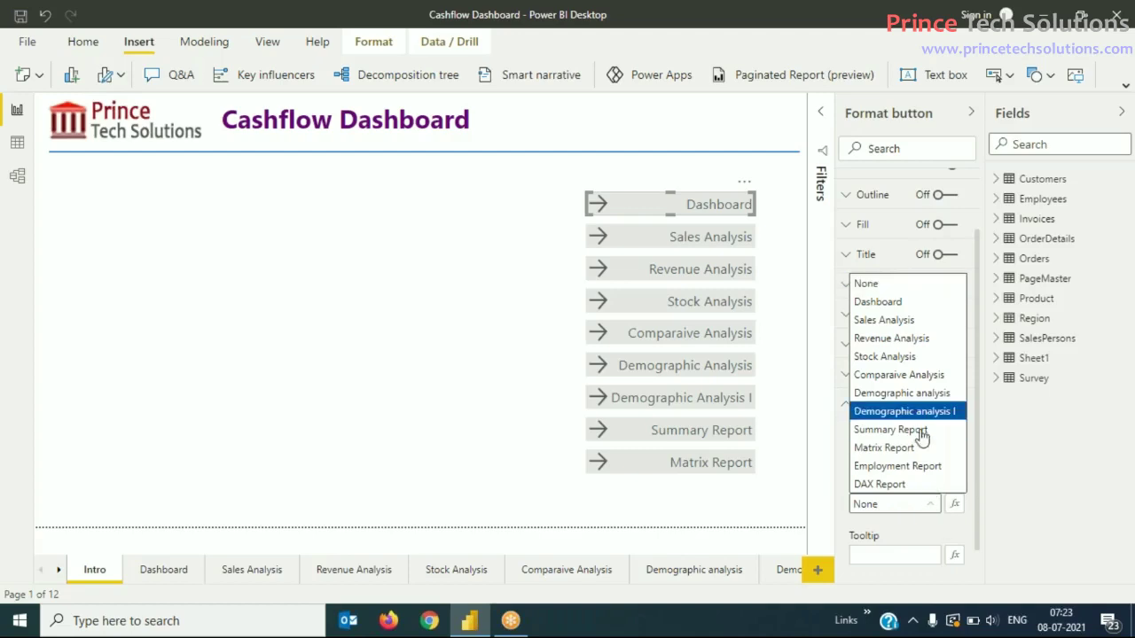
click(902, 306)
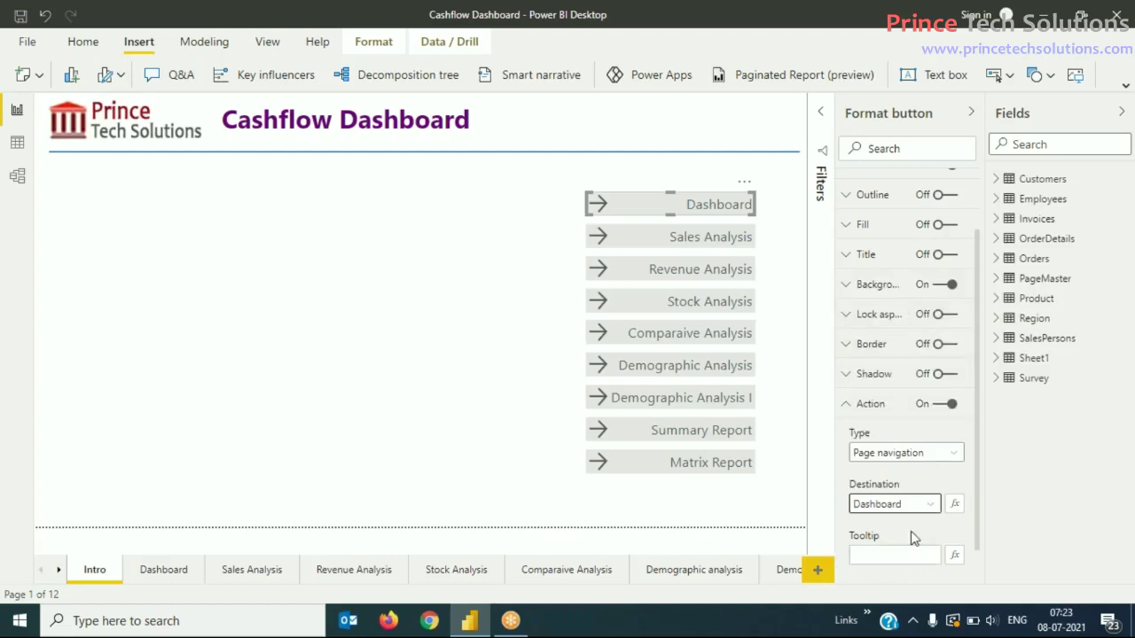
Step: Give the Sales Analysis button a page navigation action to the Sales Analysis page
click(671, 241)
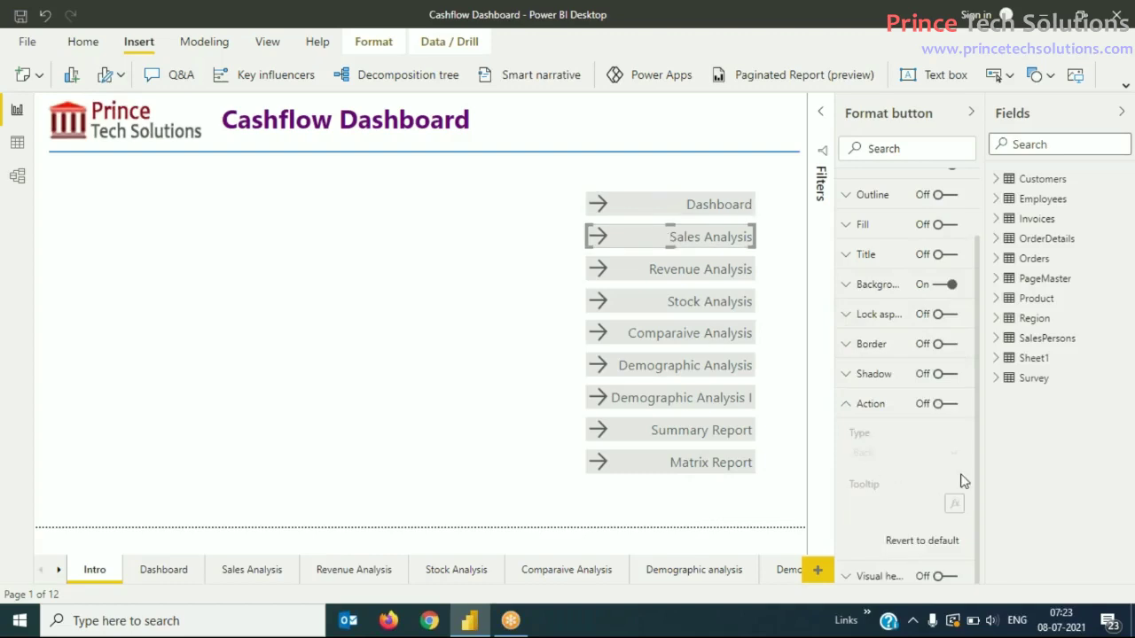
click(940, 406)
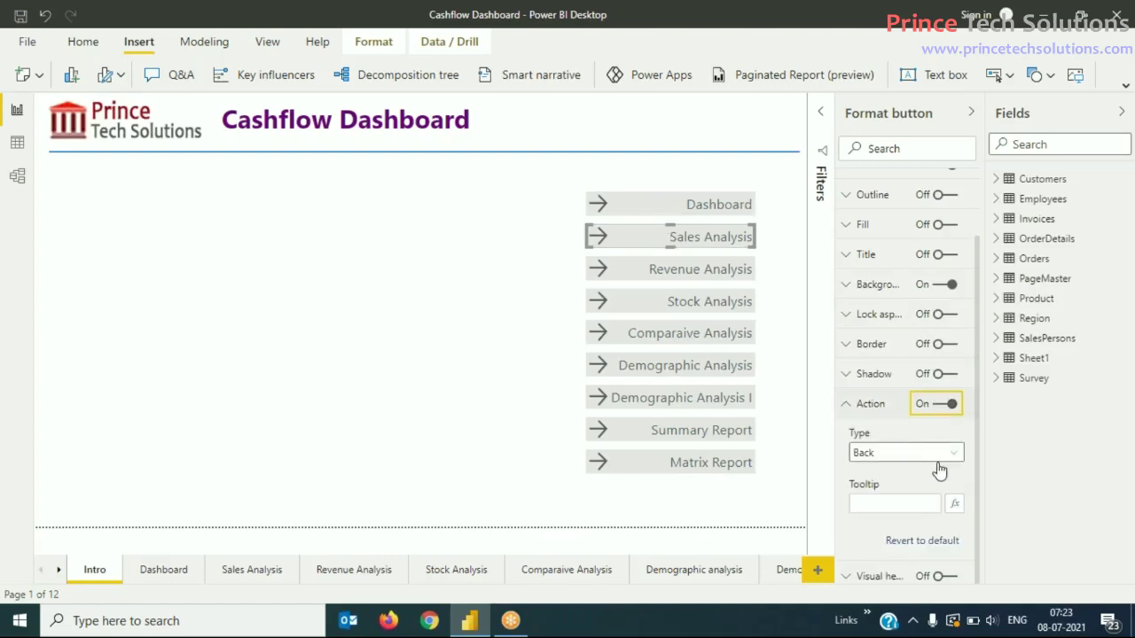
click(942, 461)
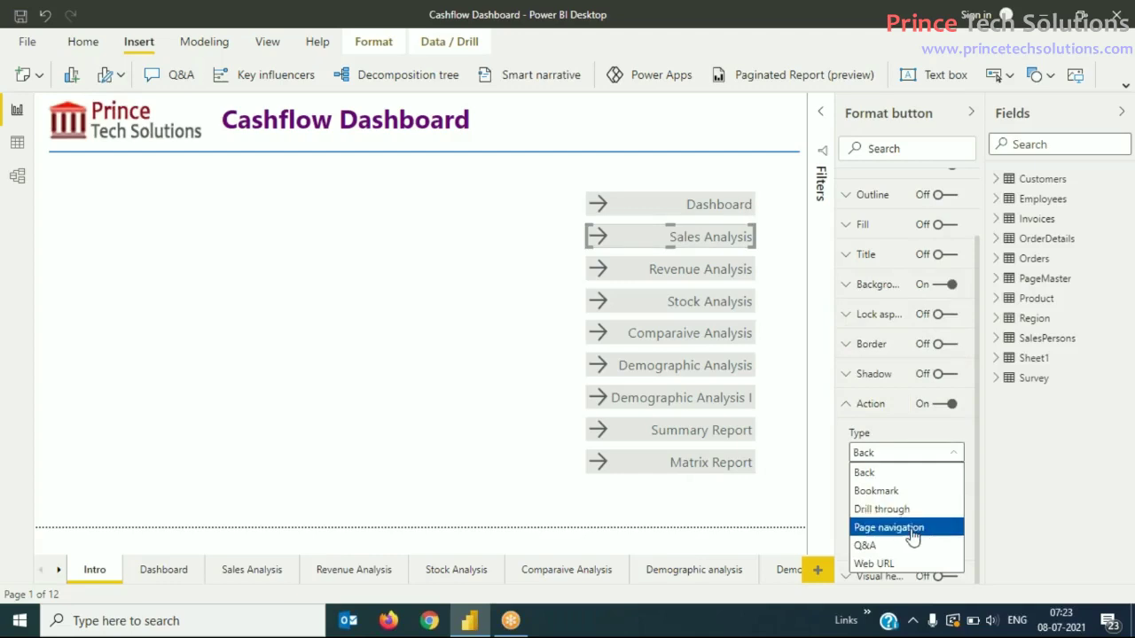
click(913, 528)
click(930, 510)
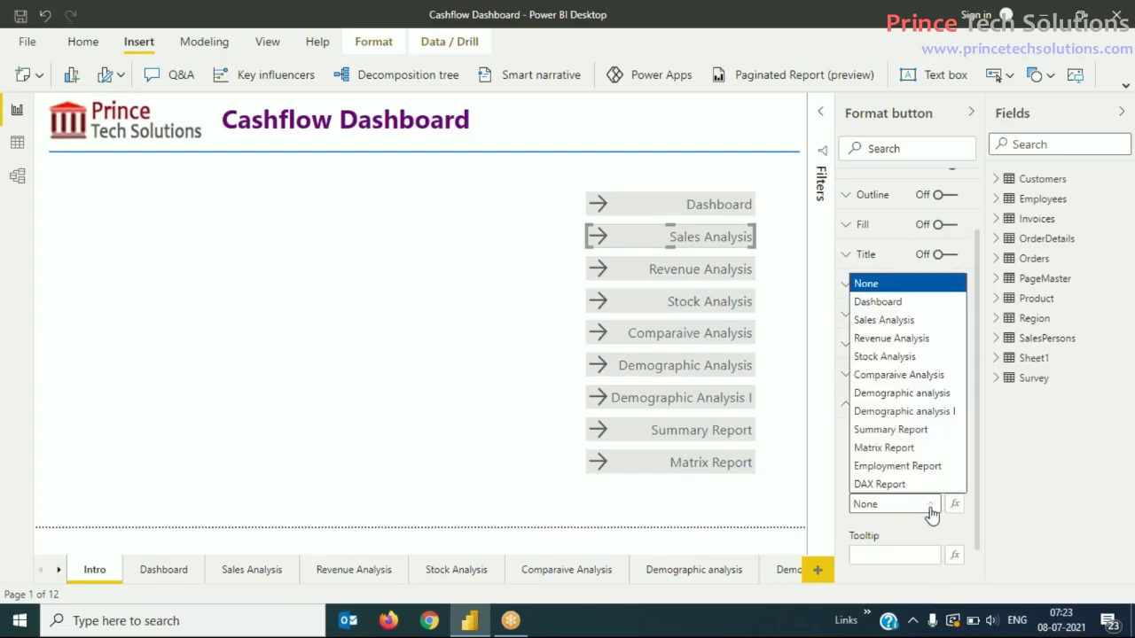
click(944, 328)
click(691, 462)
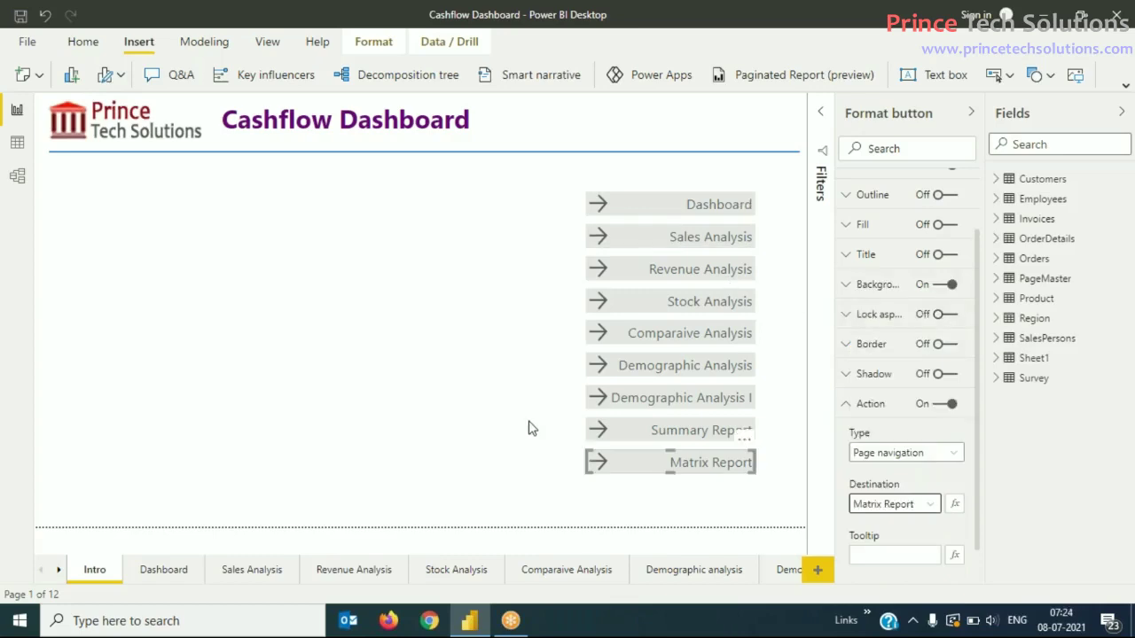
click(476, 397)
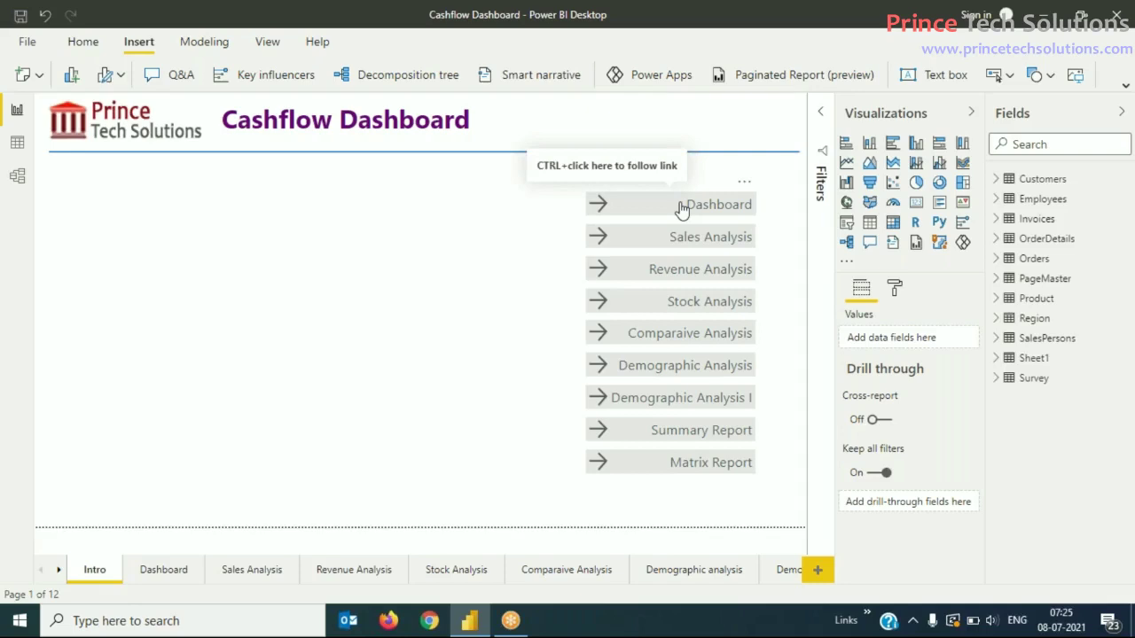
Step: Test the Dashboard, Sales Analysis and Revenue Analysis buttons, returning to Intro after each
ctrl+click(682, 208)
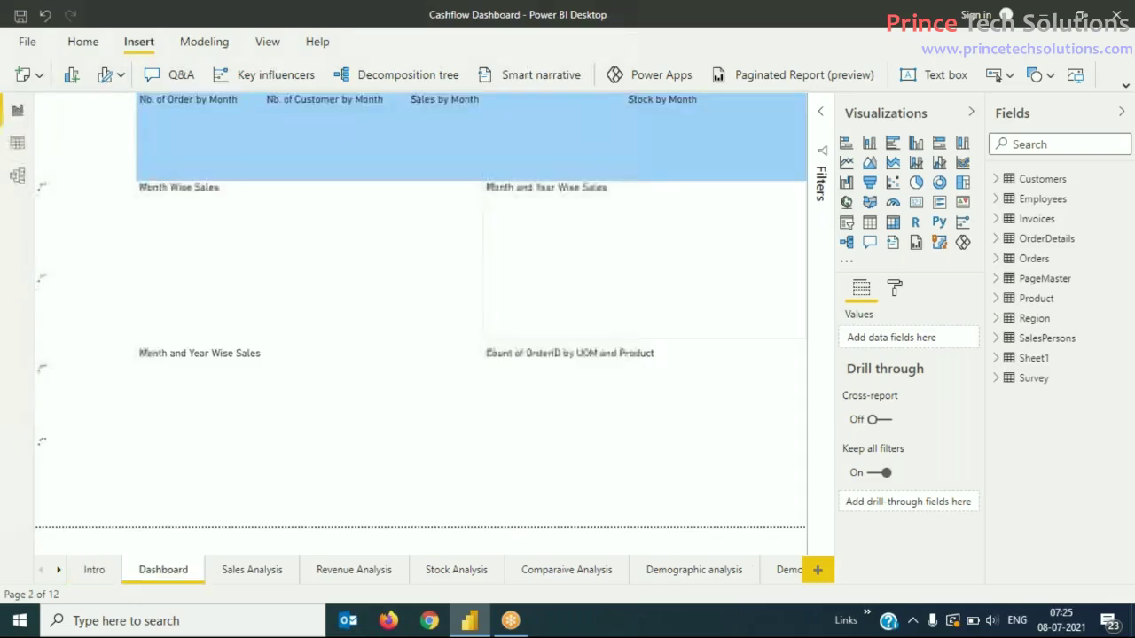
click(95, 569)
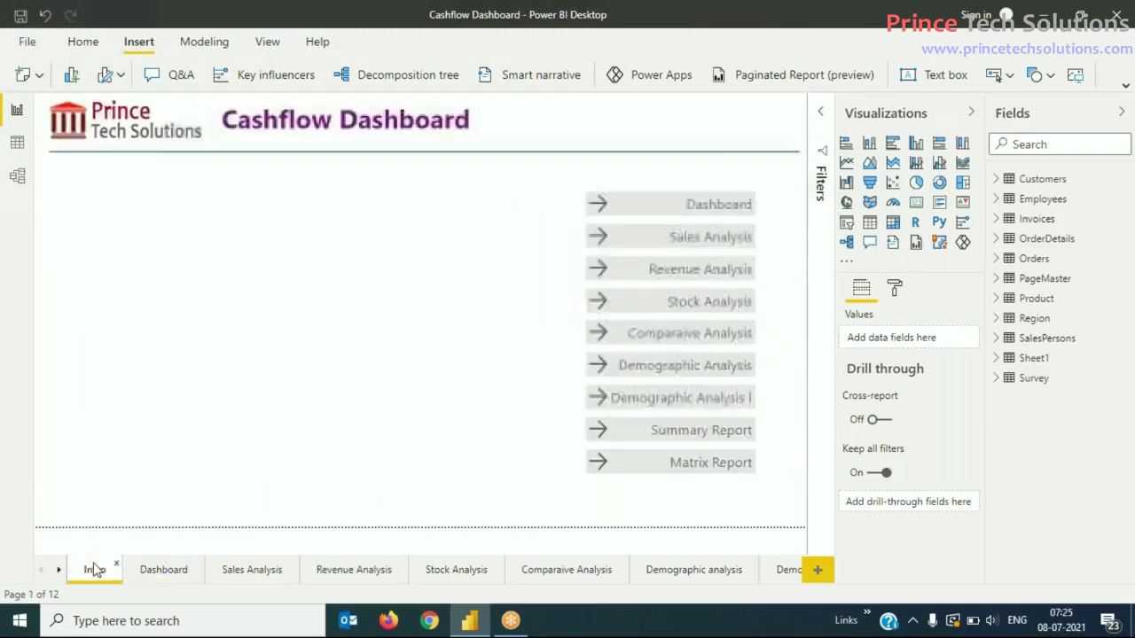
ctrl+click(711, 240)
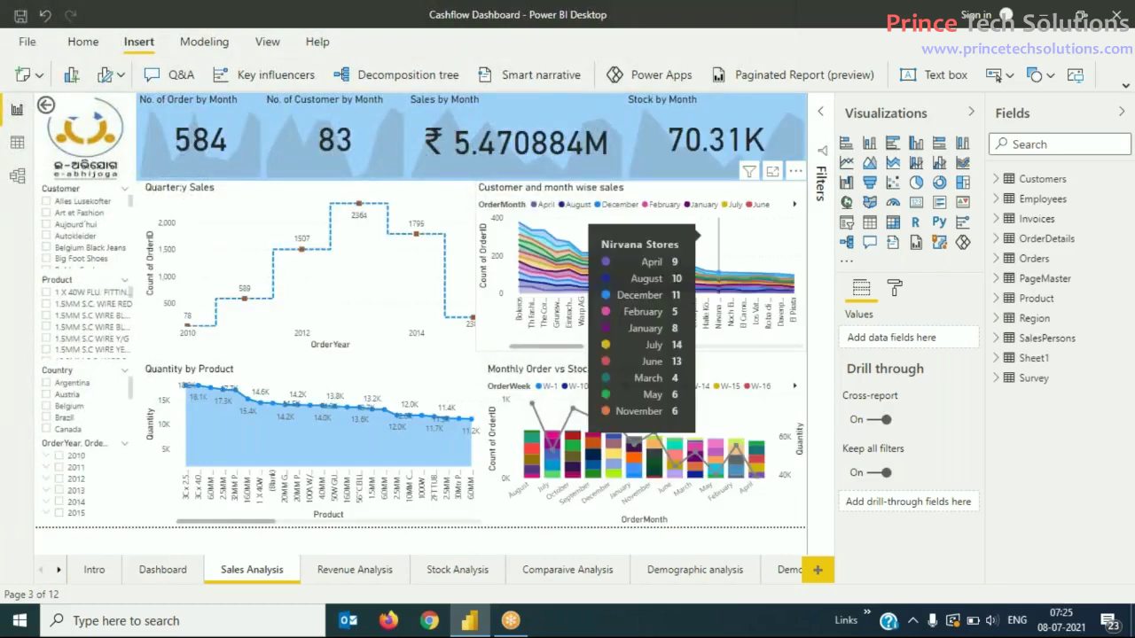
click(95, 570)
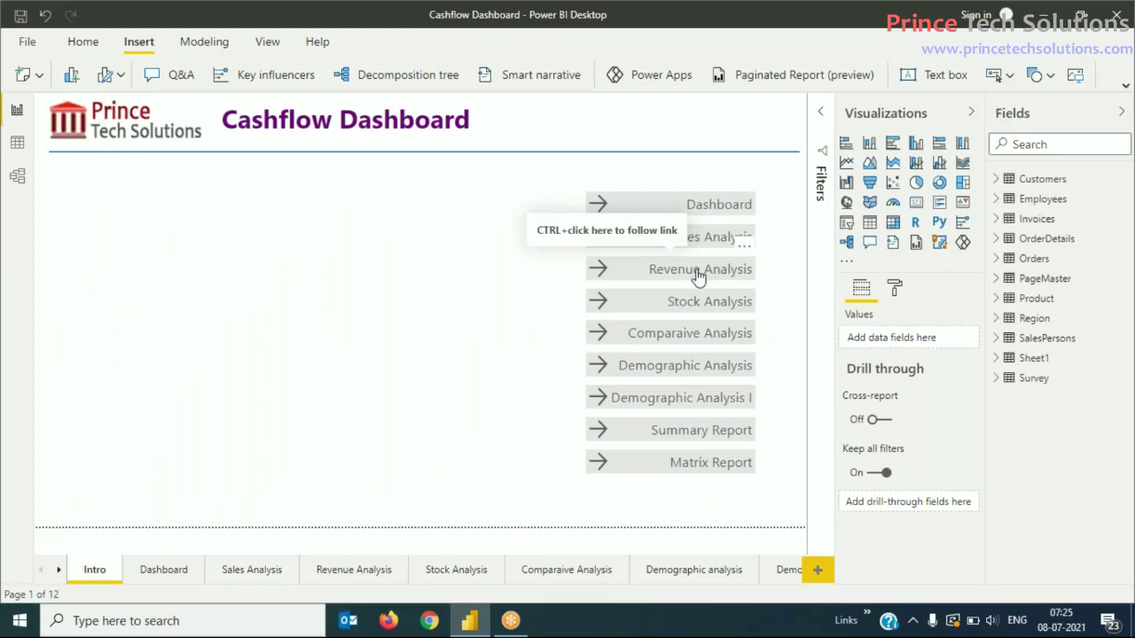
ctrl+click(697, 276)
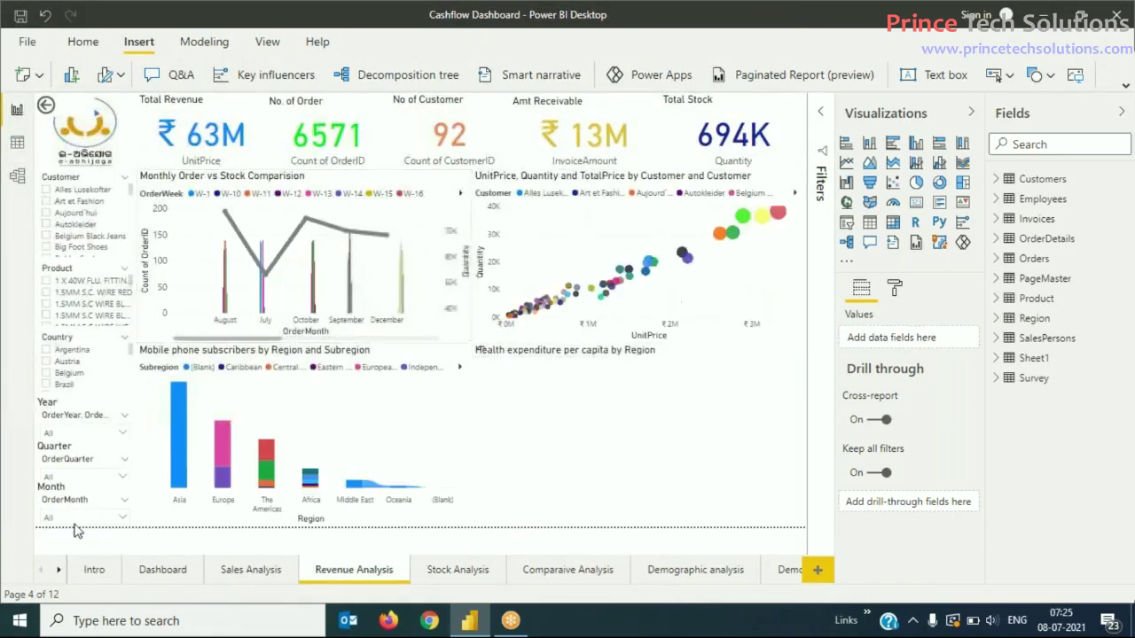
click(95, 572)
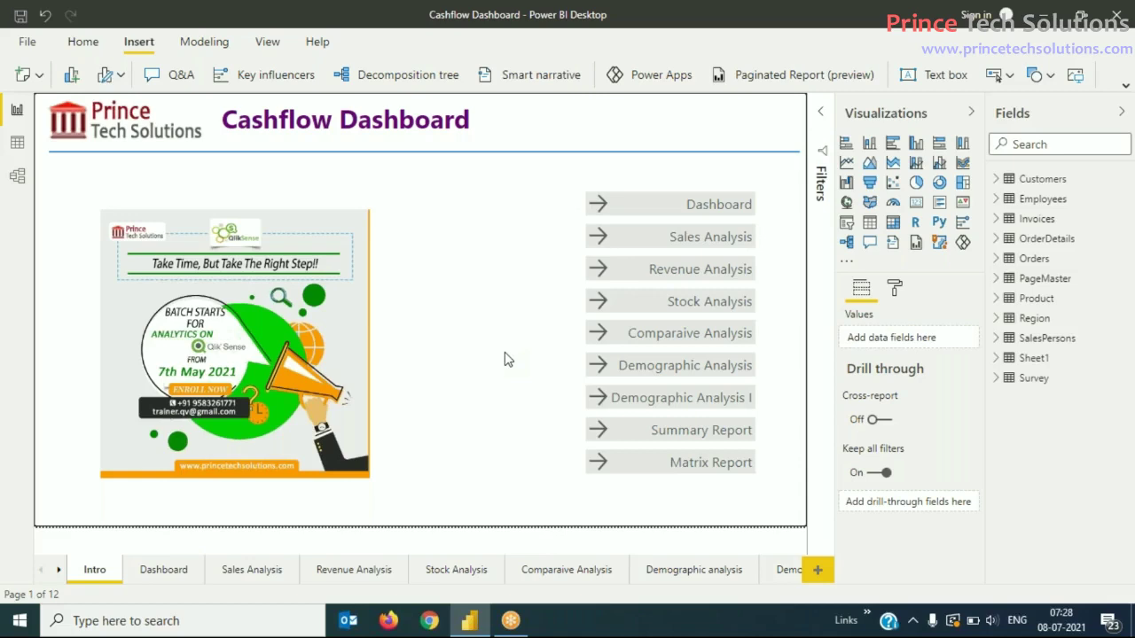
click(94, 48)
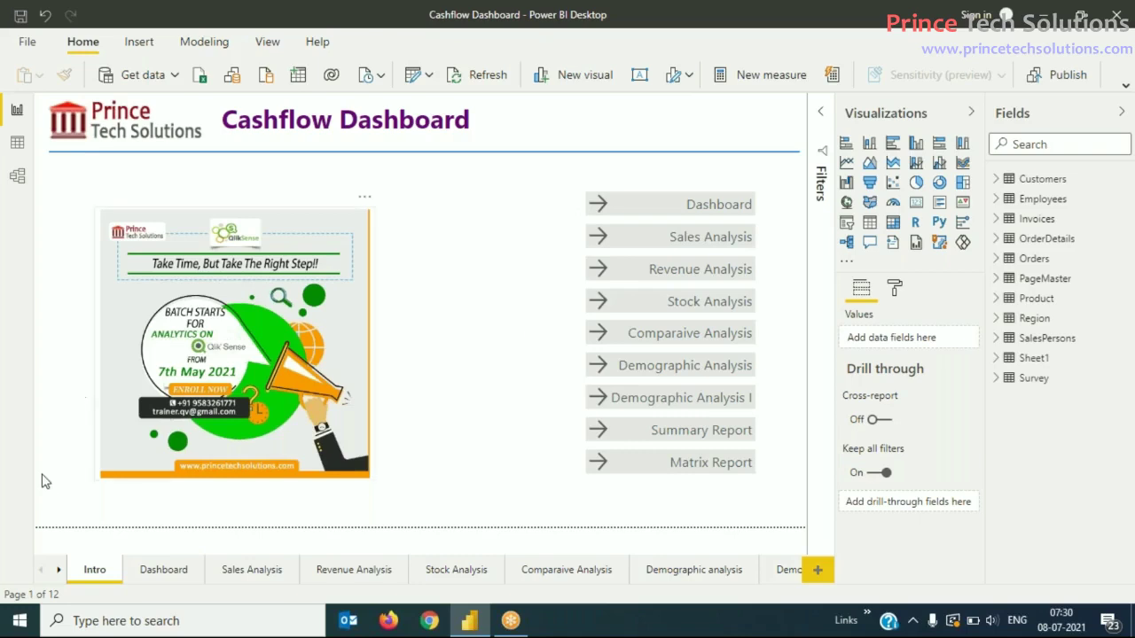
click(168, 572)
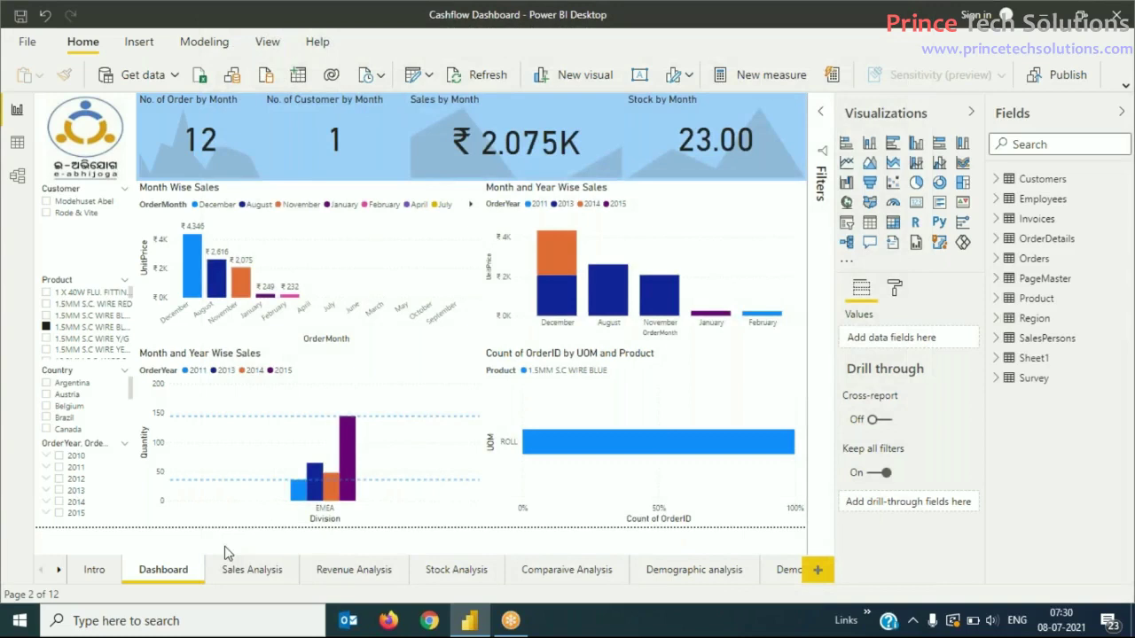
click(94, 569)
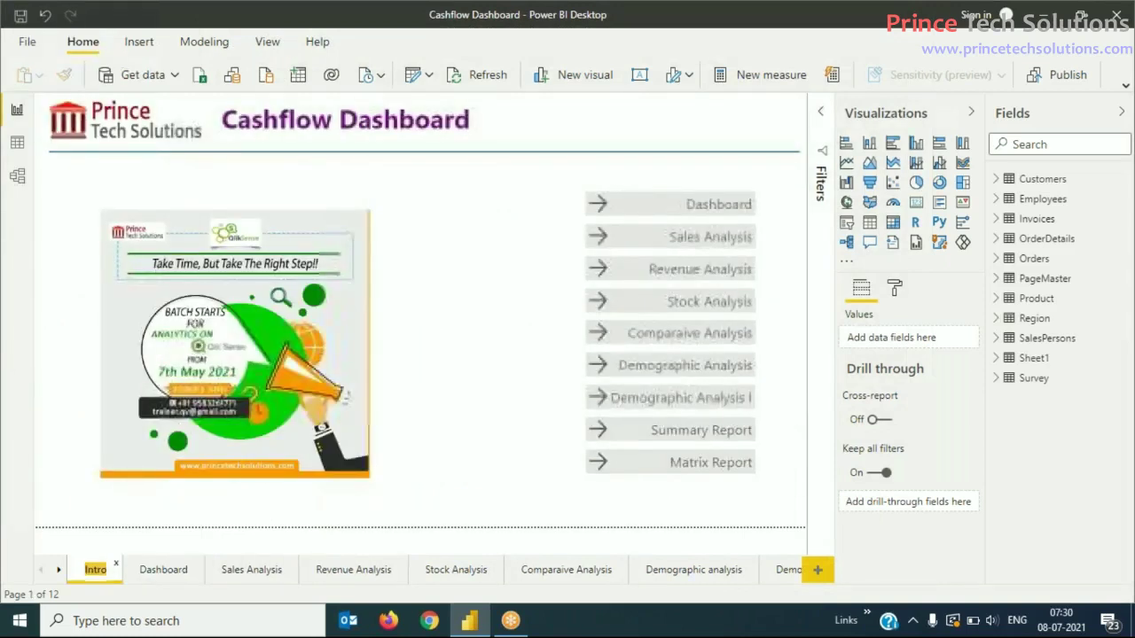
click(18, 621)
Step: Open Notepad and type 'Dashboard' on a new line
click(309, 417)
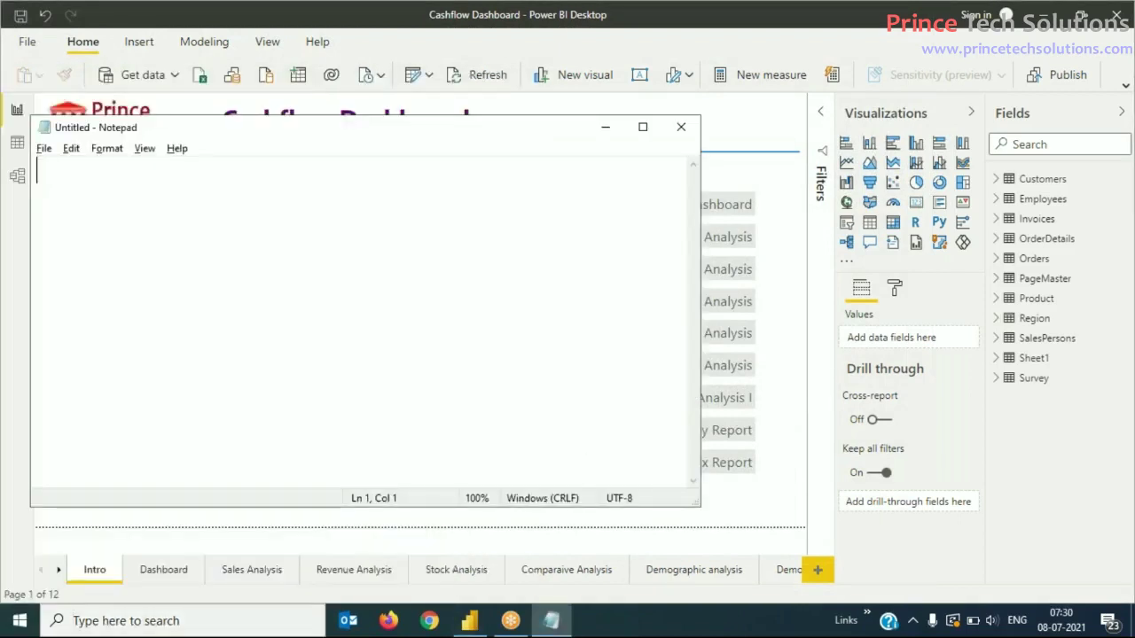
click(602, 125)
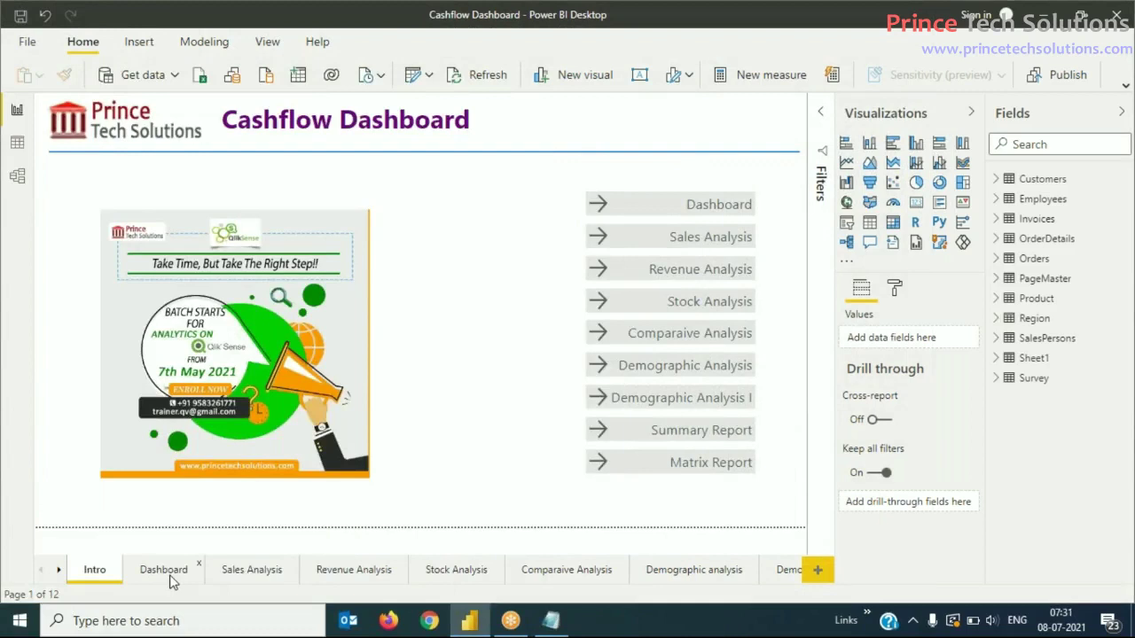
click(164, 570)
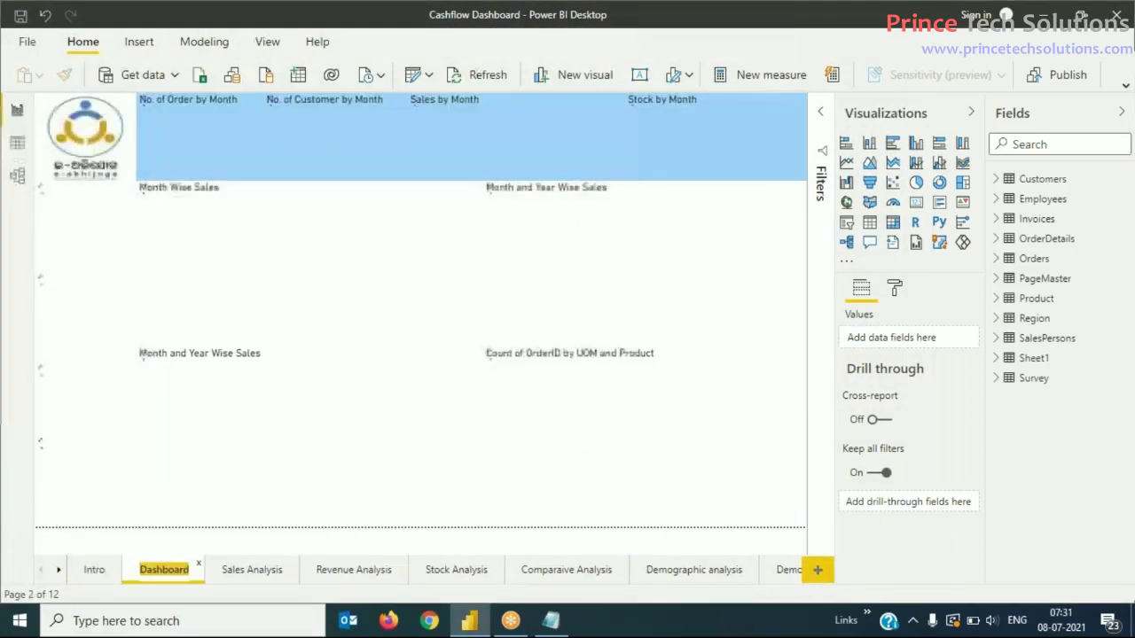
key(alt+Tab)
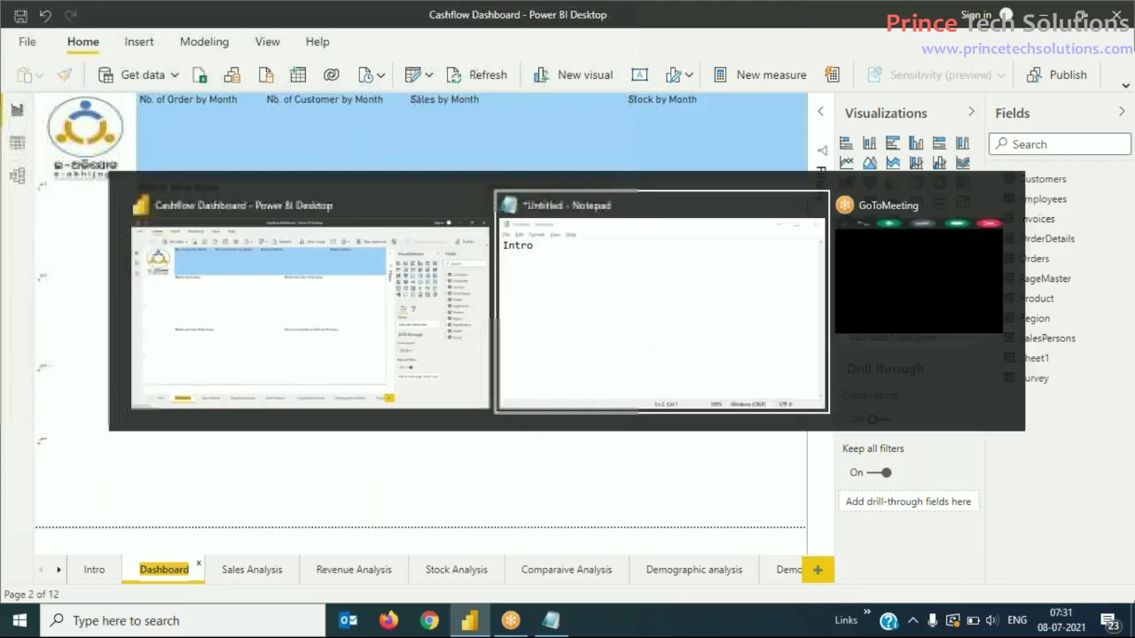
key(Return)
text(Dashboard)
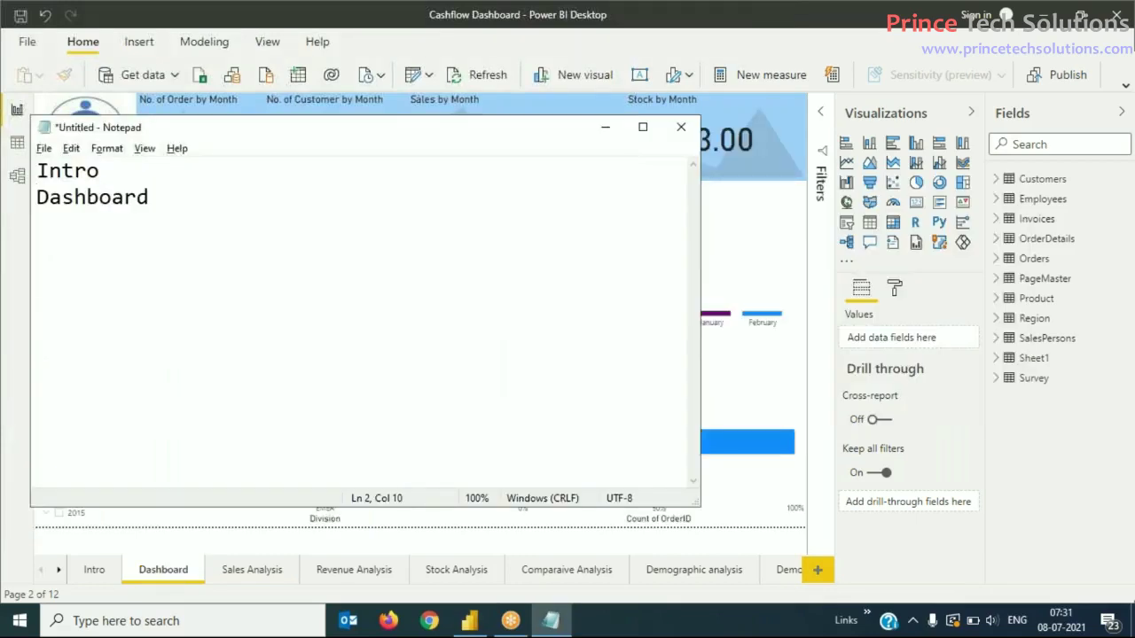
key(alt+Tab)
Step: Look up the Sales Analysis page name, then bring the report back to the Intro page
click(245, 571)
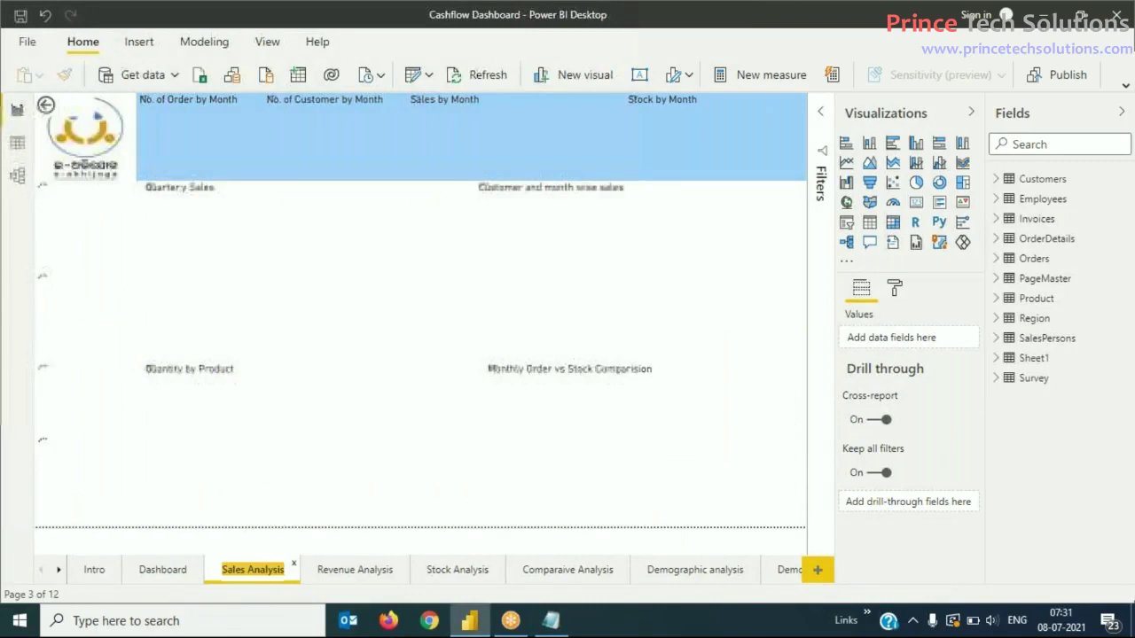
key(alt+Tab)
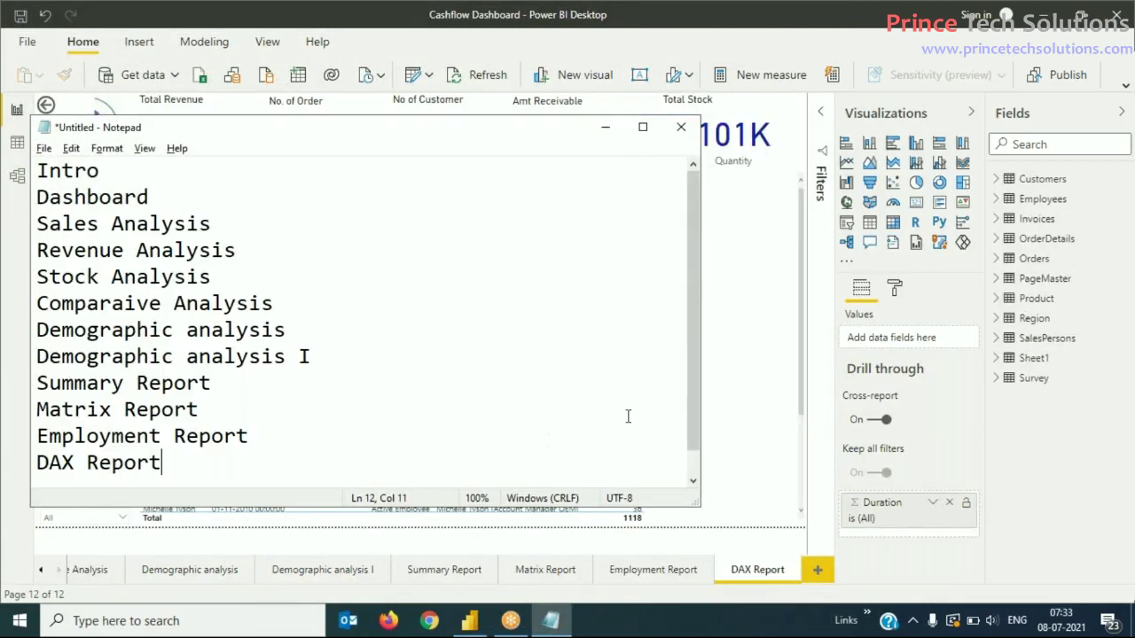
click(833, 530)
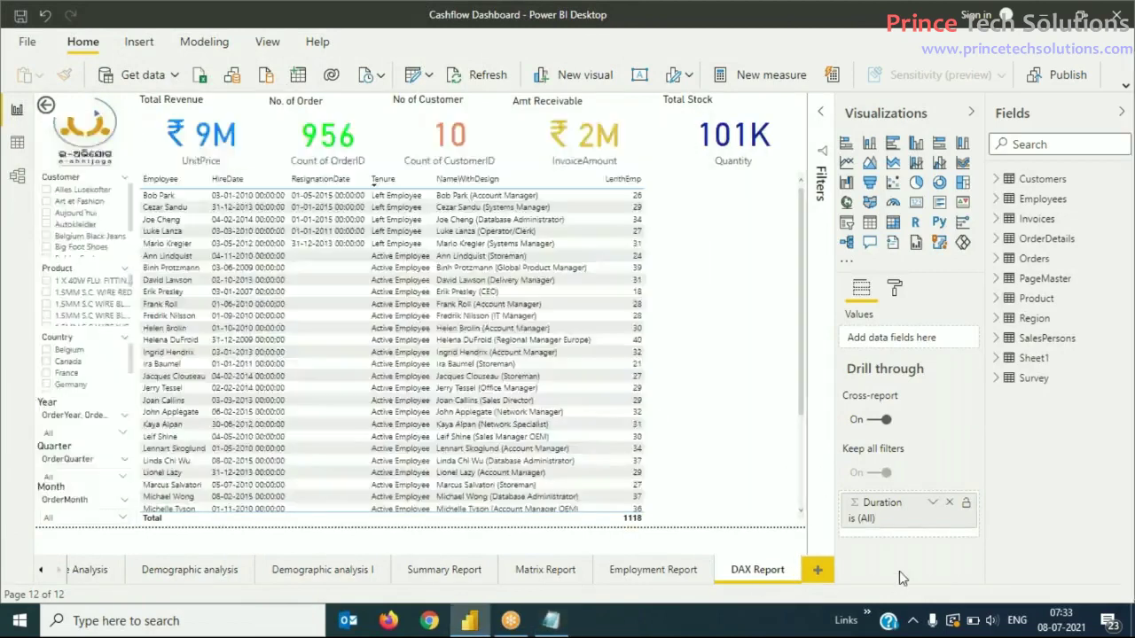
click(41, 574)
click(42, 574)
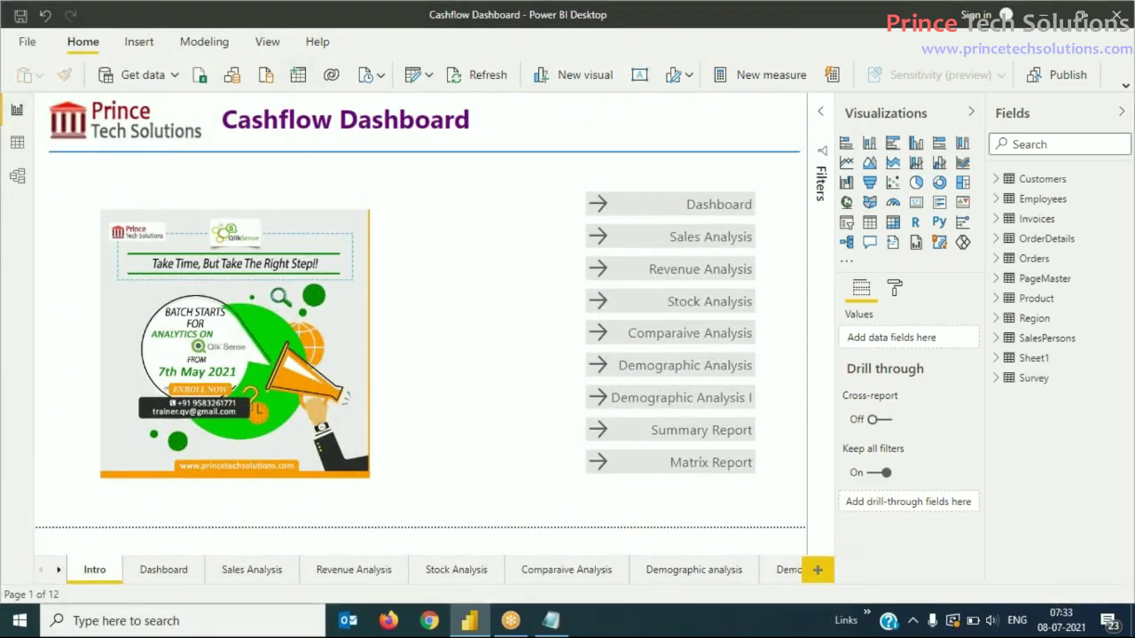
Step: Open Enter data and rename Column1 to 'Page Name'
click(298, 75)
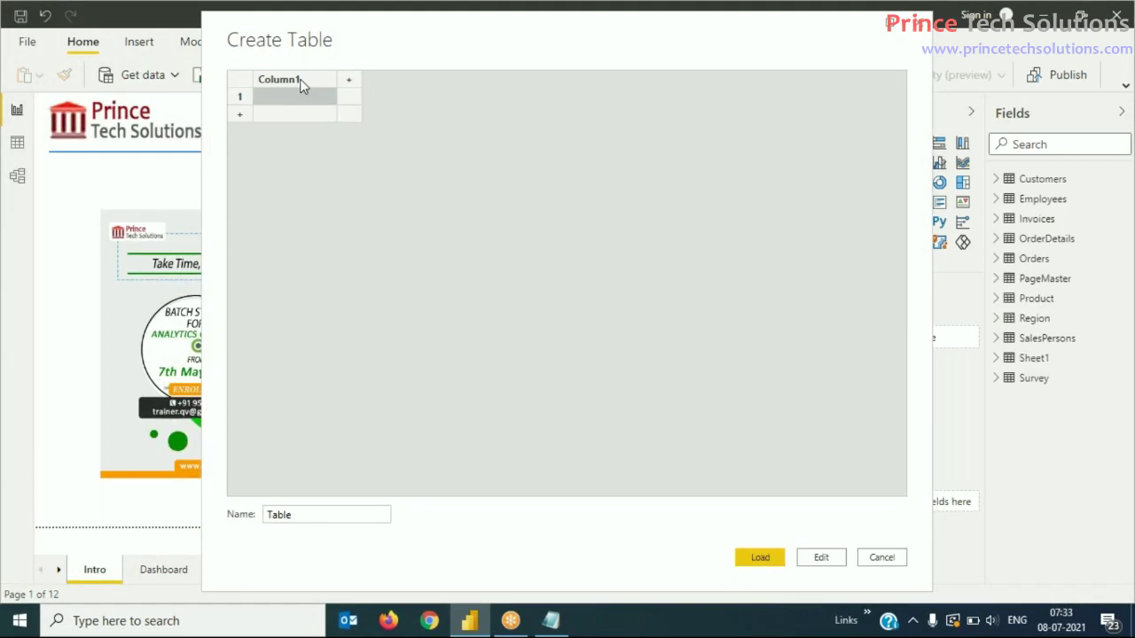
double_click(300, 79)
text(PageName)
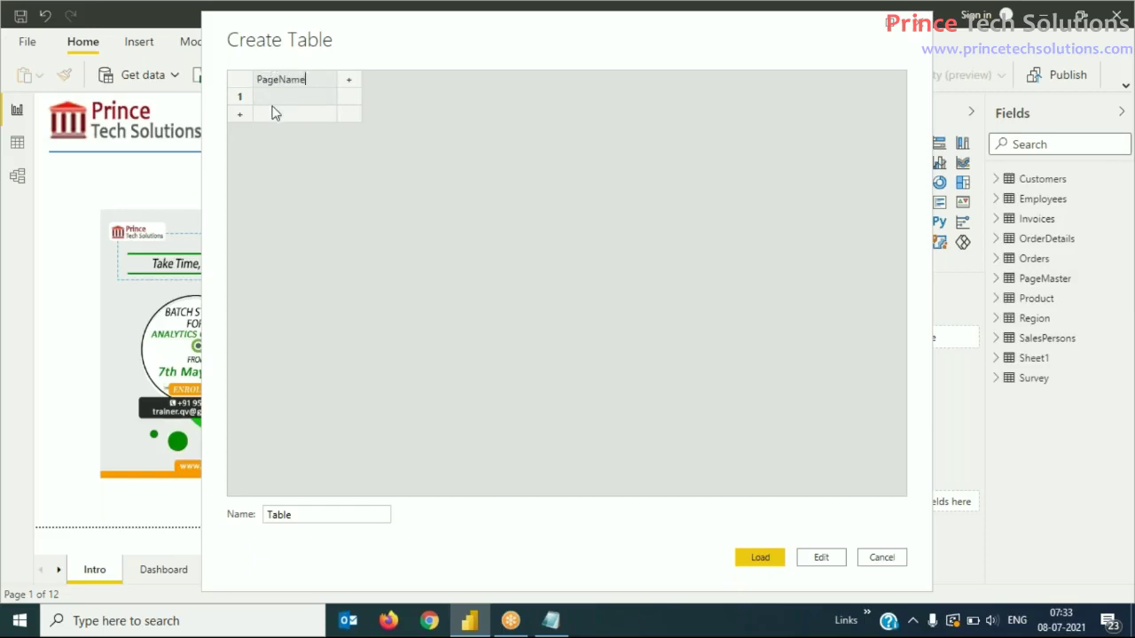
click(279, 86)
click(308, 103)
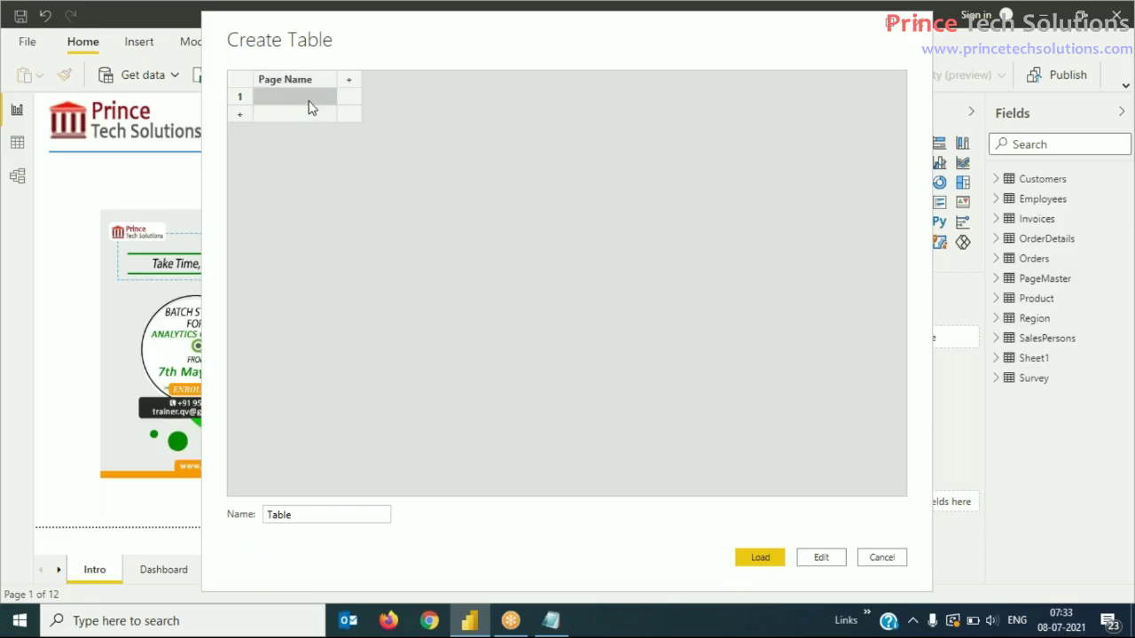
Step: Copy 'Intro' from Notepad into row 1 and add a new row
click(550, 621)
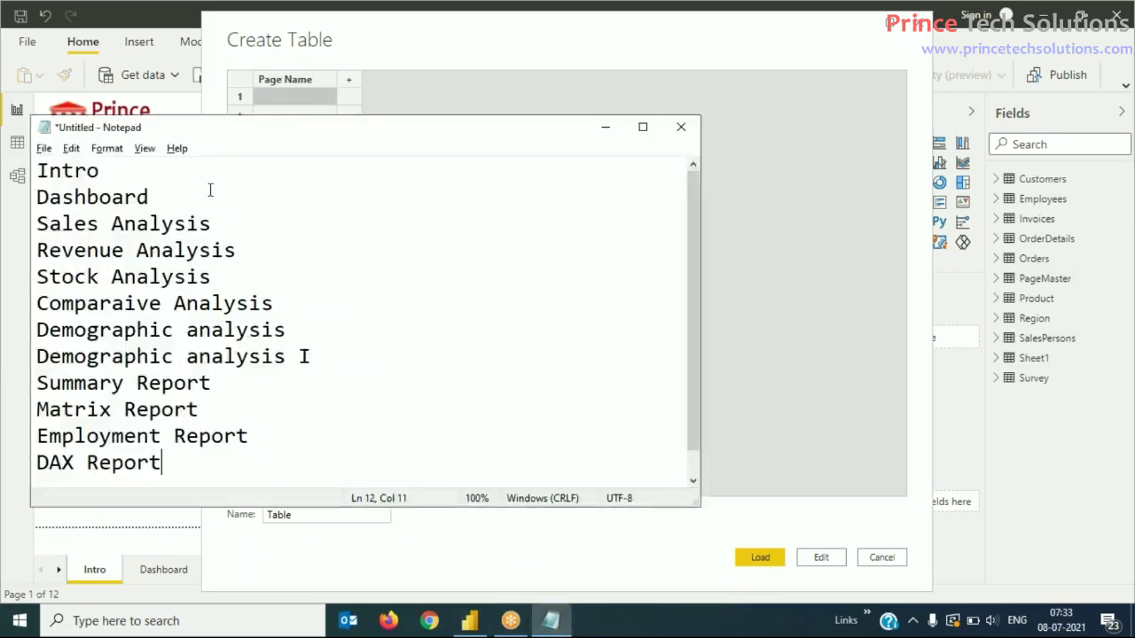
click(168, 166)
key(shift+Home)
key(ctrl+c)
key(alt+Tab)
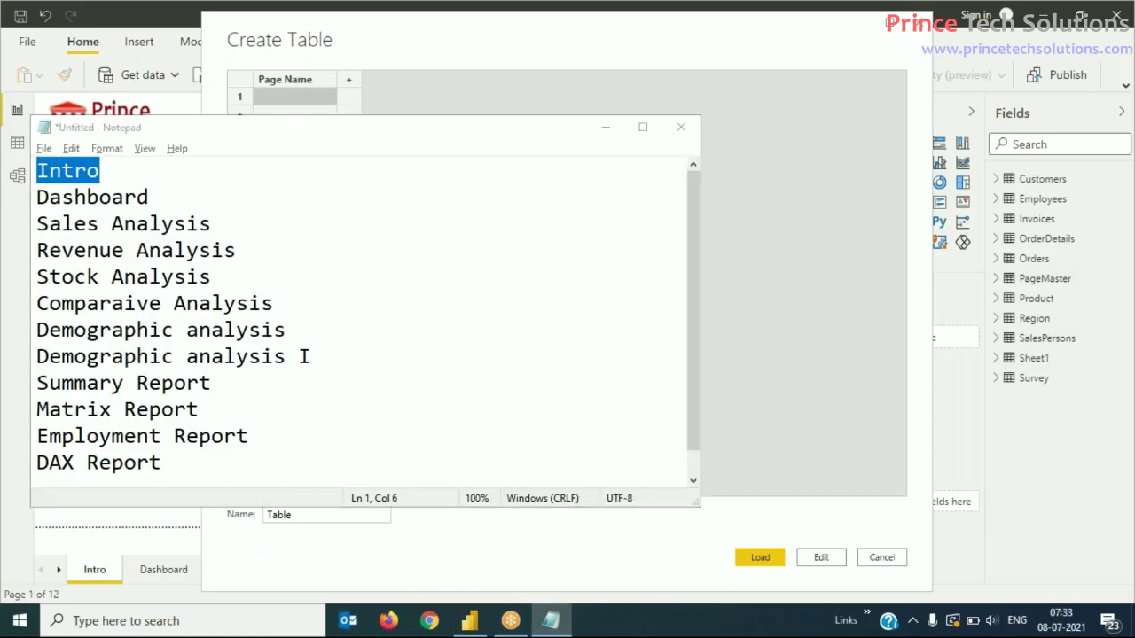
key(ctrl+v)
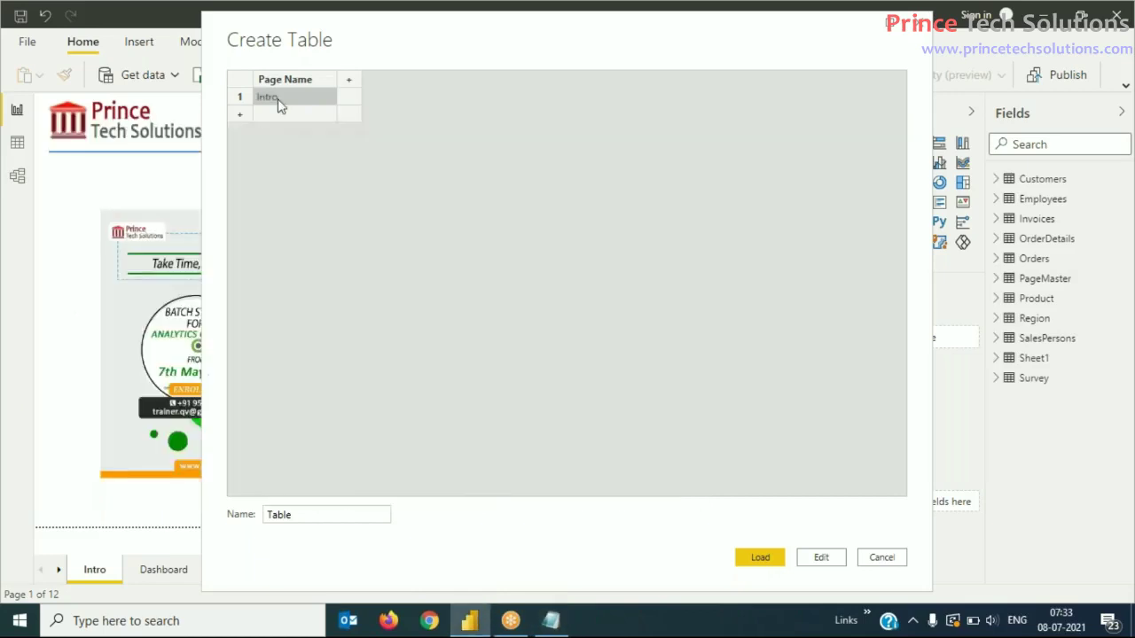
key(Return)
Step: Paste the remaining page names through DAX Report and widen the Page Name column
key(alt+Tab)
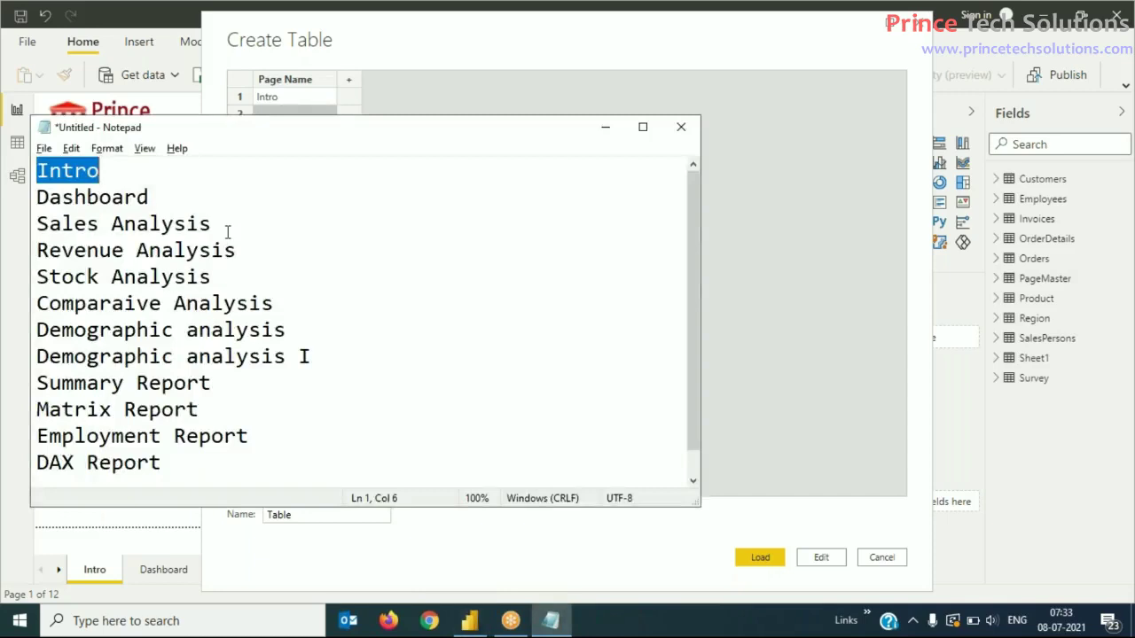
click(216, 206)
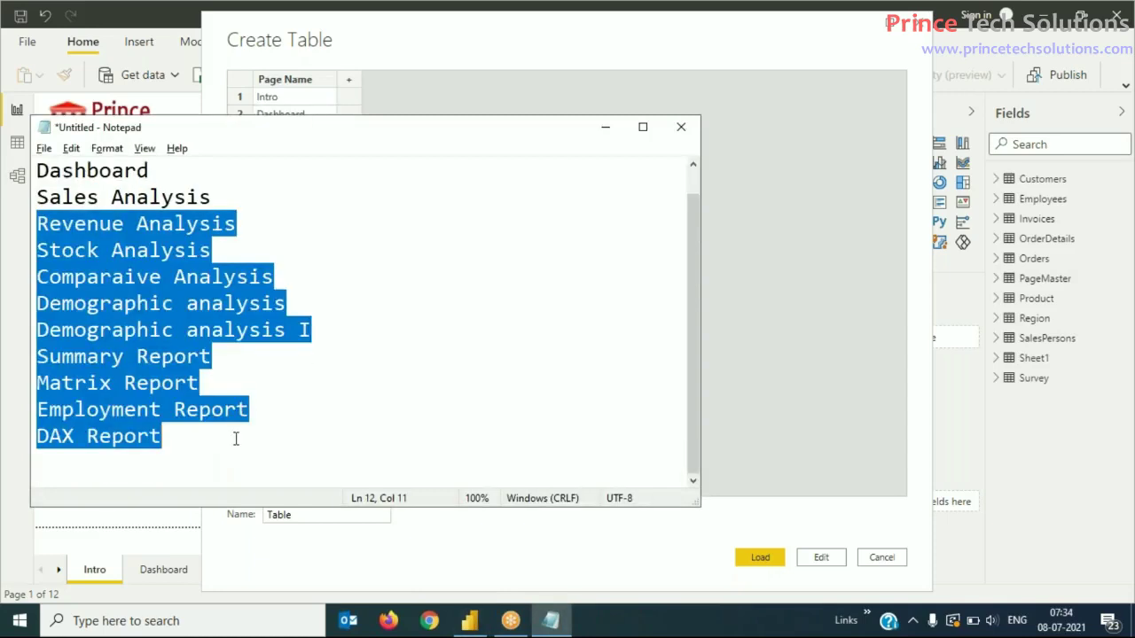
key(alt+Tab)
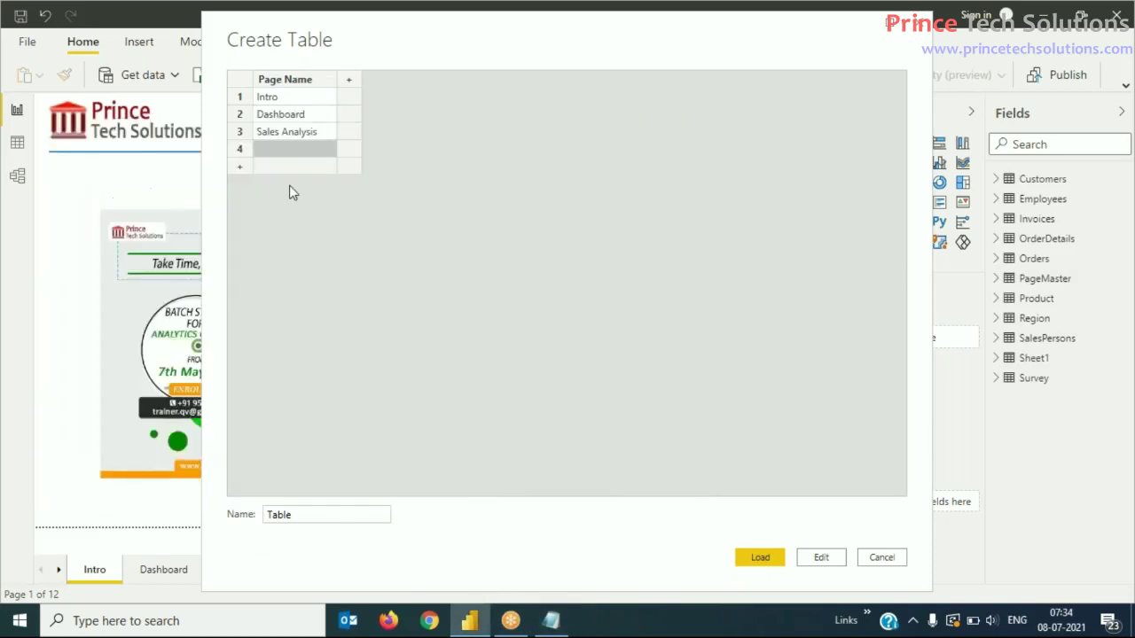
key(ctrl+v)
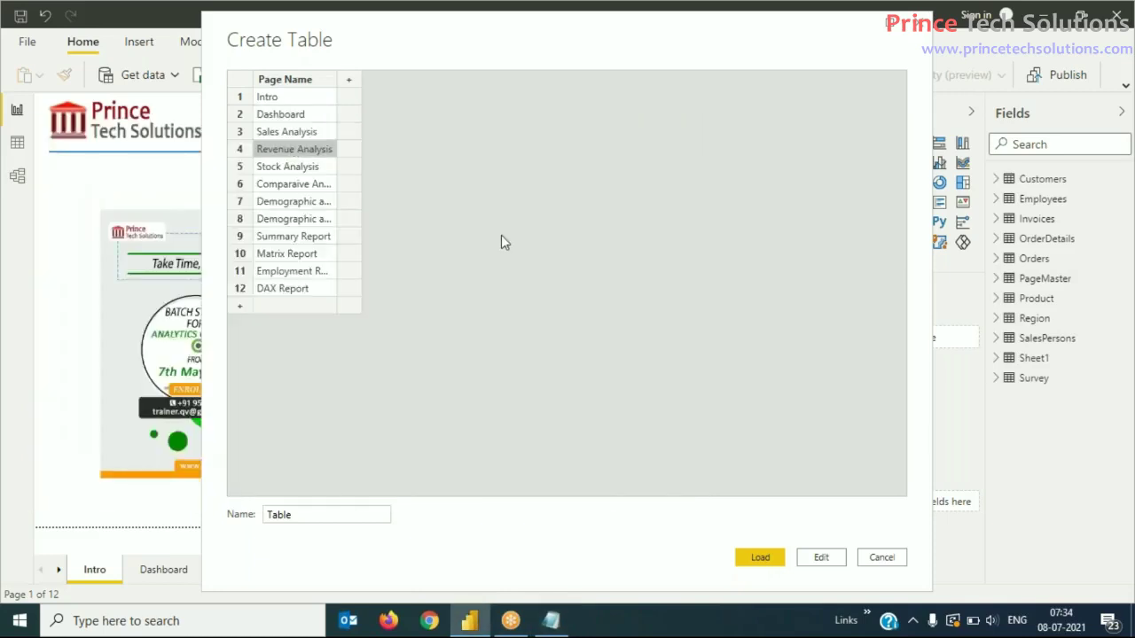
drag(339, 82, 404, 82)
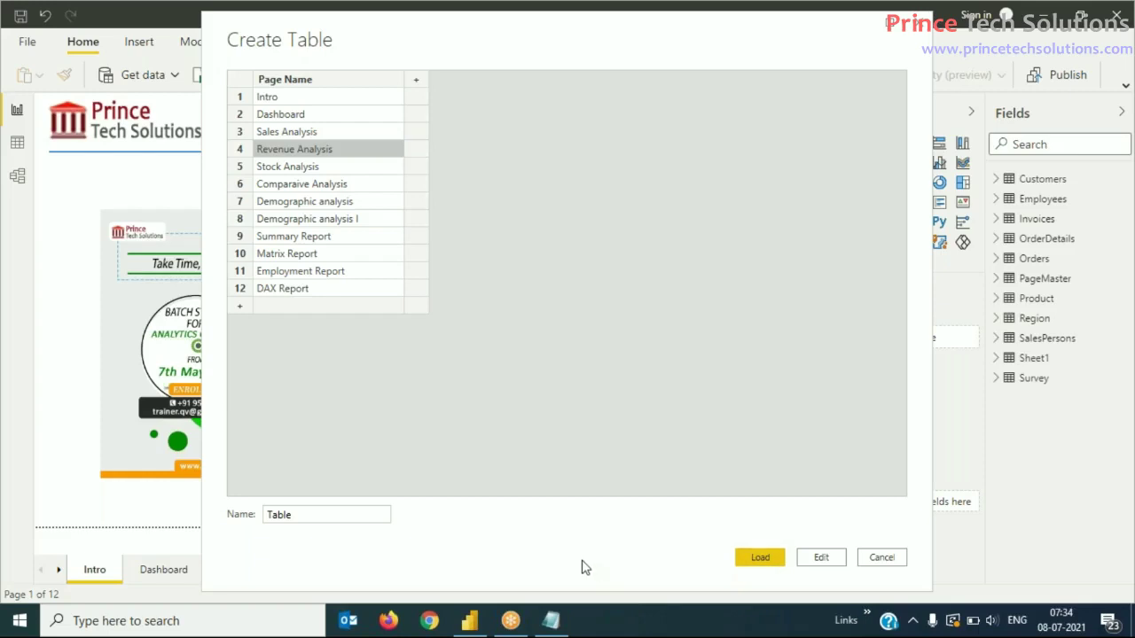
Step: Replace the default name 'Table' with MasterPages for the new page-name table
double_click(339, 516)
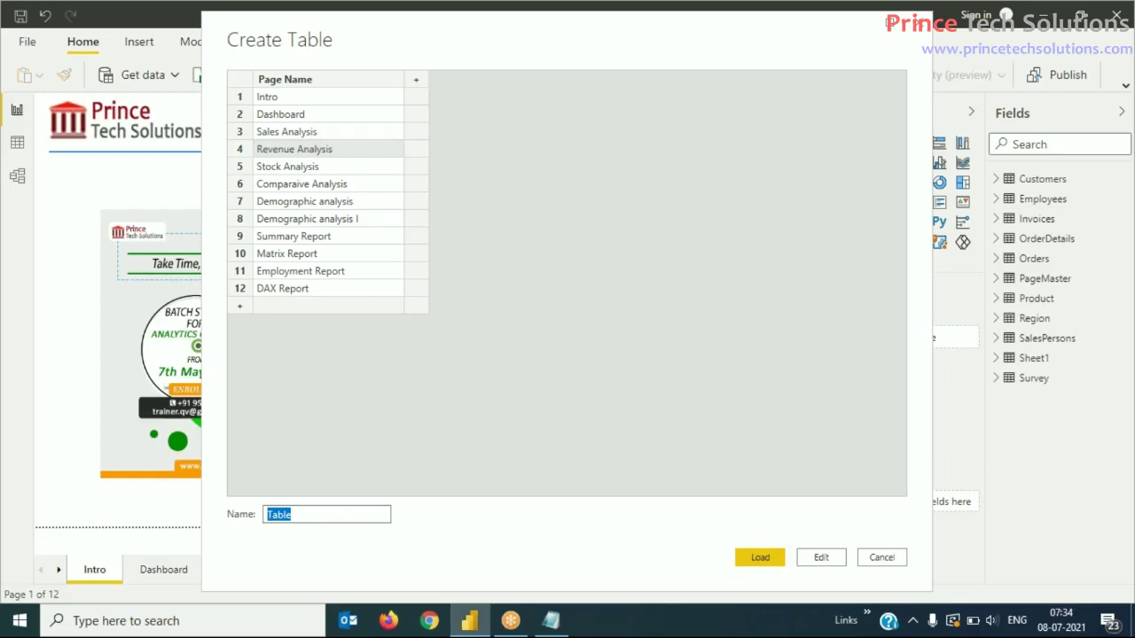
text(MasterPages)
Step: Load MasterPages into the model, delete the old PageMaster table, and select MasterPages
click(764, 559)
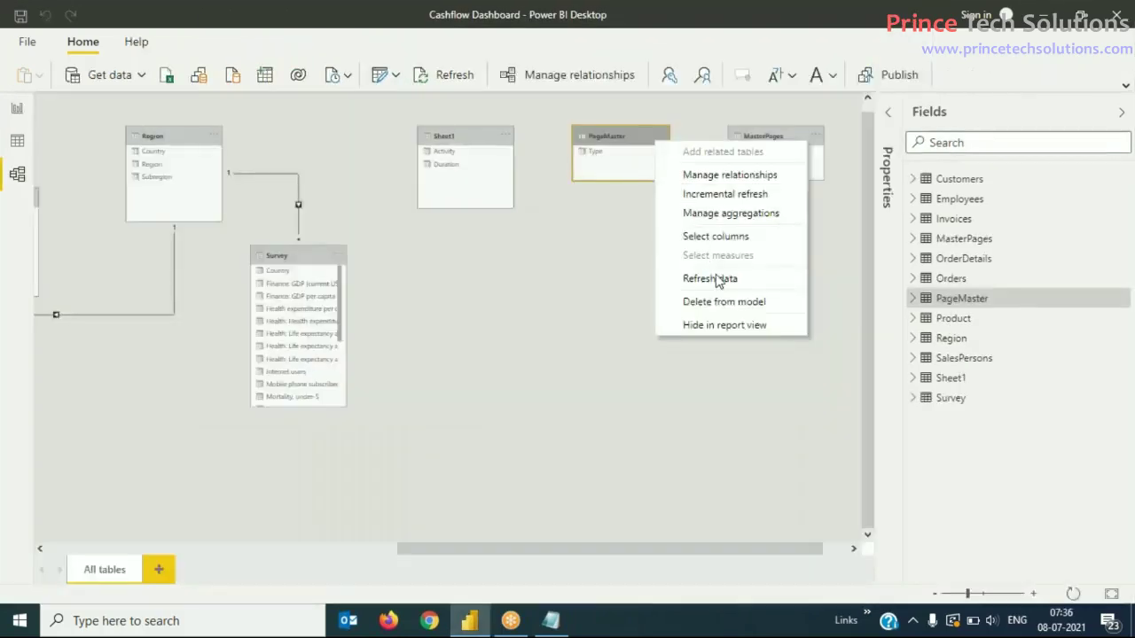
click(724, 300)
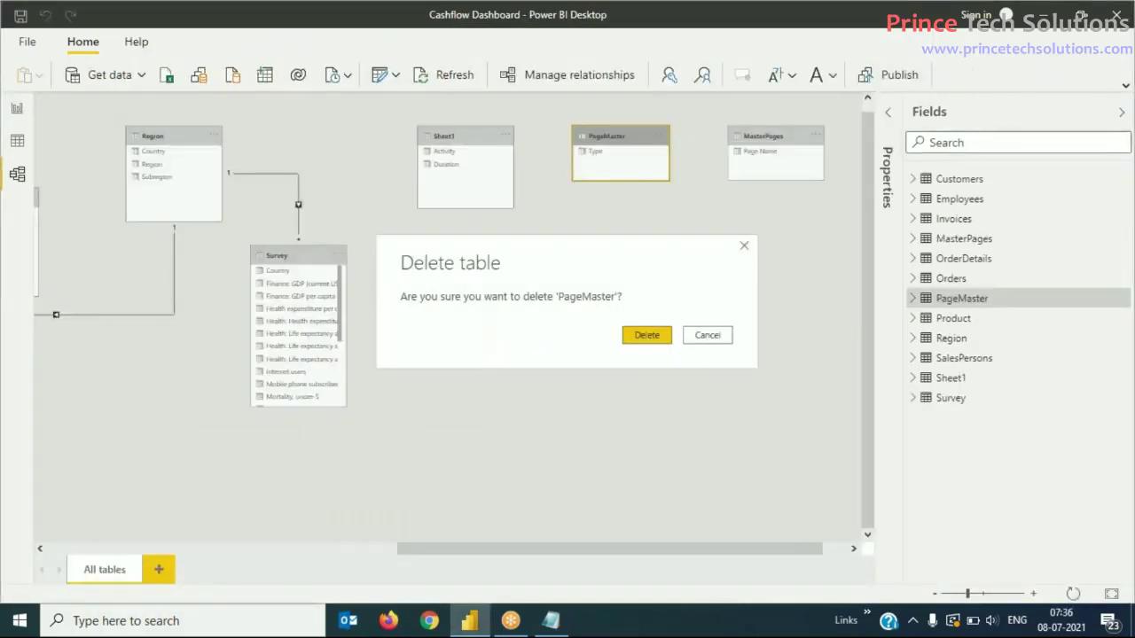
click(646, 338)
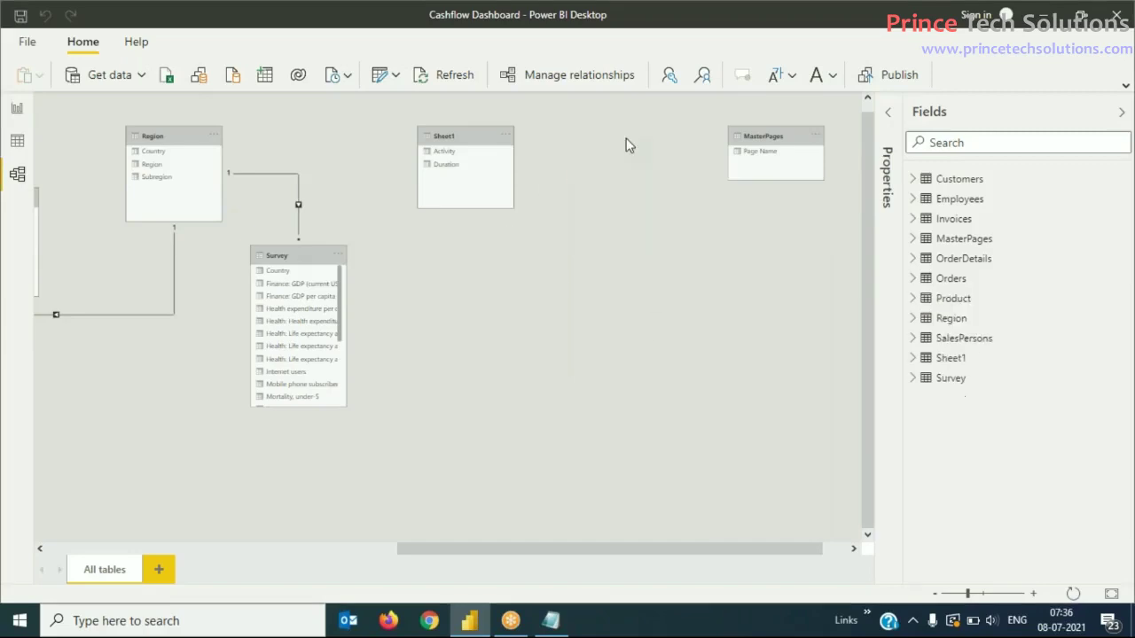
click(783, 134)
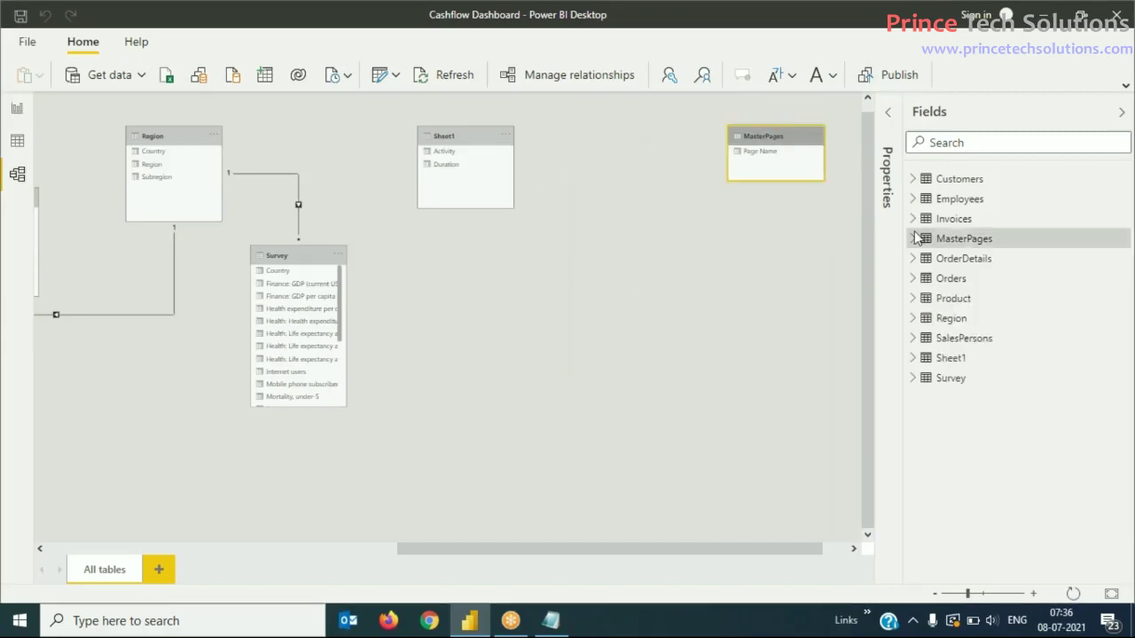
Step: Re-edit the table's name, confirm it as MasterPages, and leave the table deselected in the diagram
double_click(979, 239)
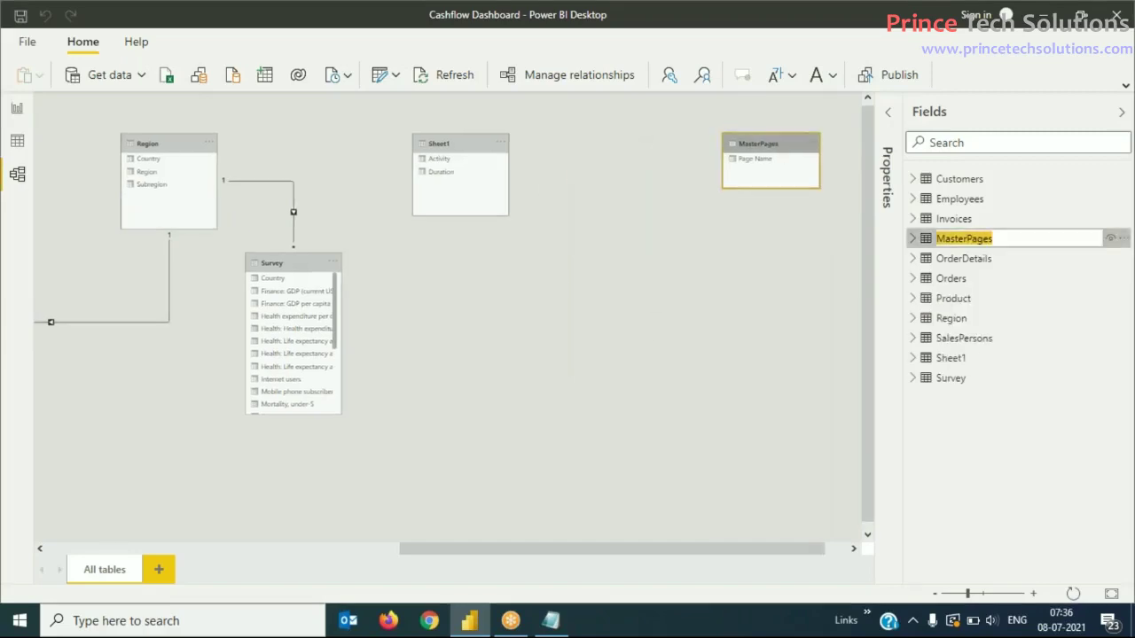
click(1004, 240)
key(BackSpace)
key(BackSpace)
key(BackSpace)
key(BackSpace)
key(BackSpace)
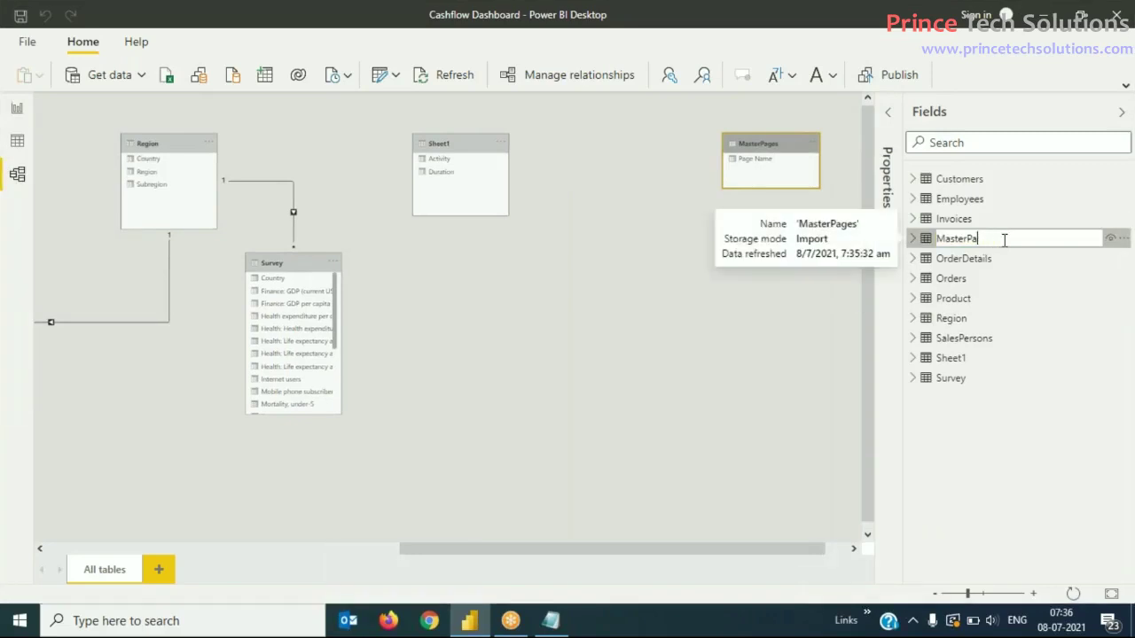
key(Home)
text(Page)
key(BackSpace)
key(BackSpace)
key(BackSpace)
key(BackSpace)
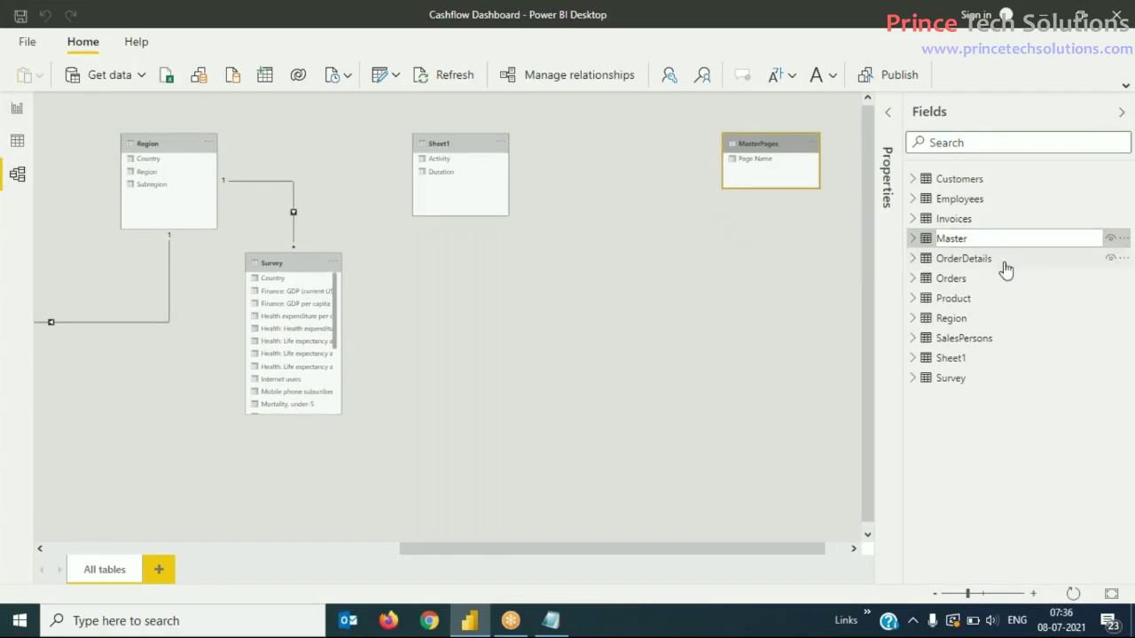
key(End)
text(Pages)
key(Return)
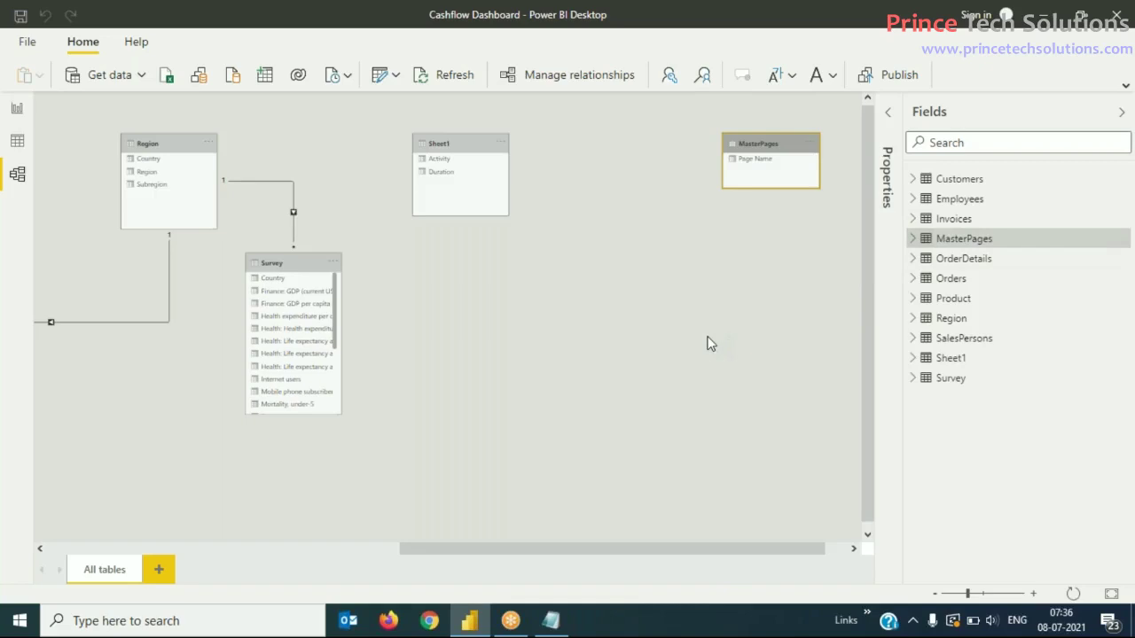
click(667, 395)
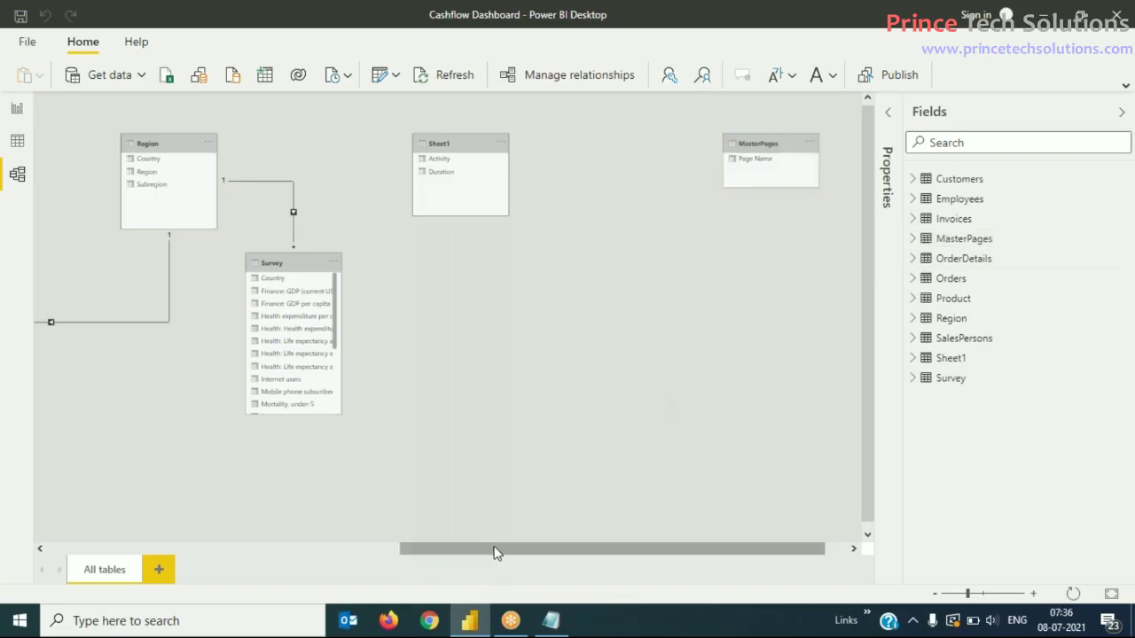
click(16, 109)
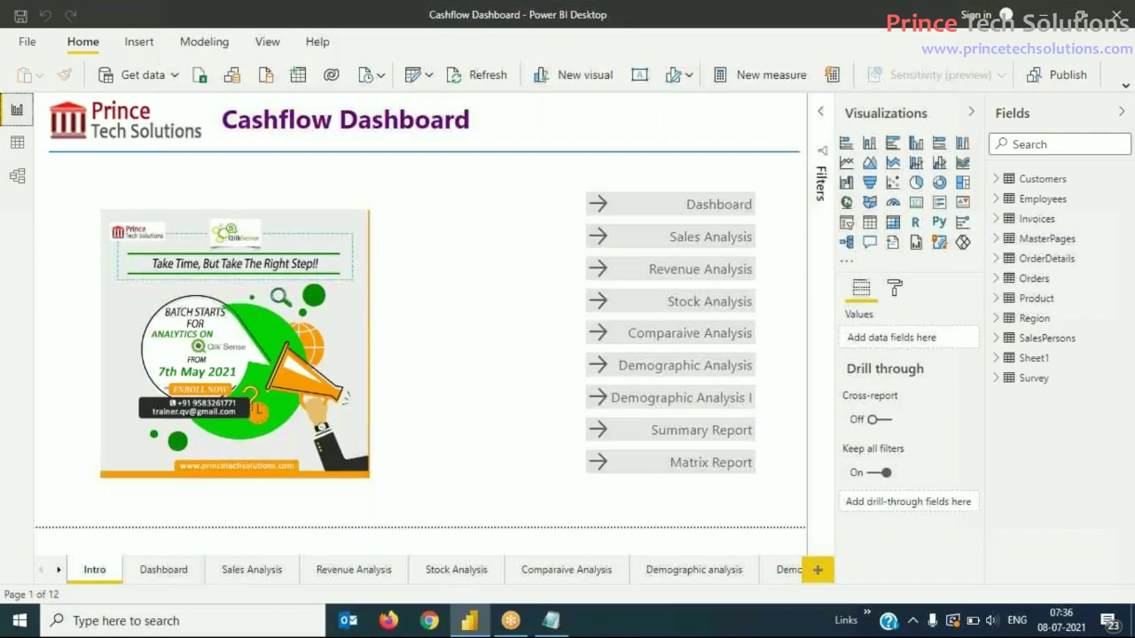
click(18, 143)
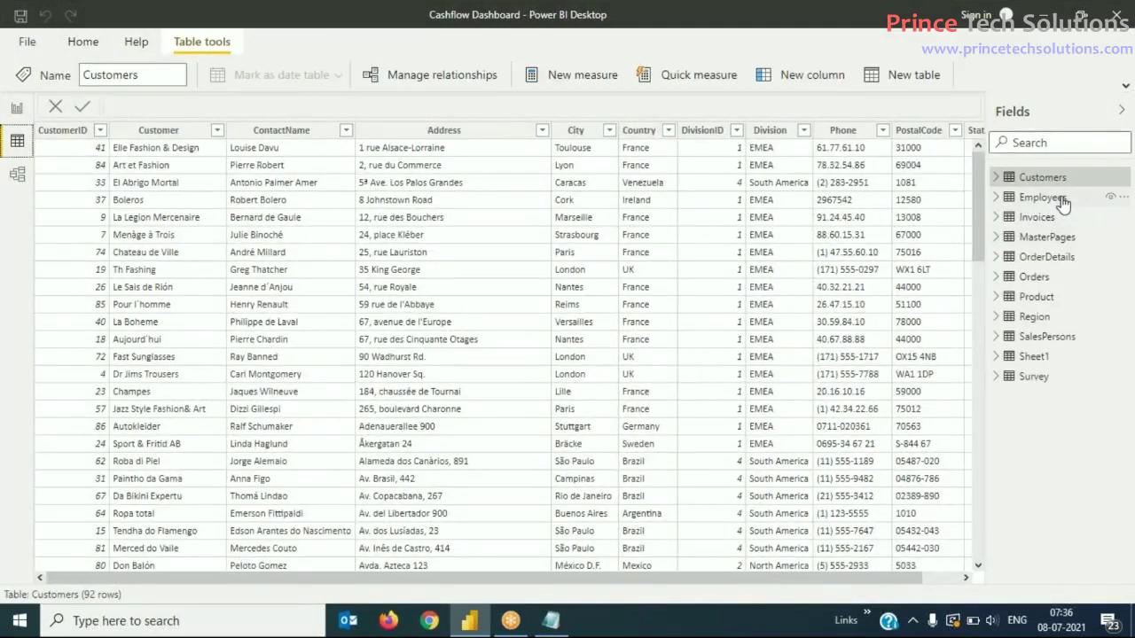
click(1056, 240)
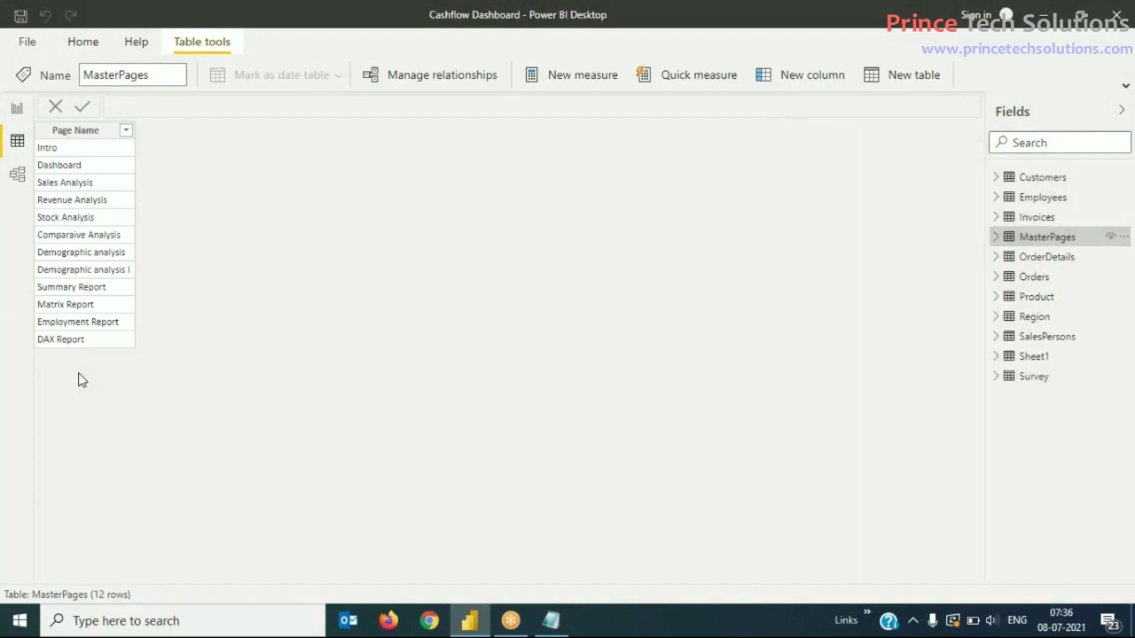
click(80, 224)
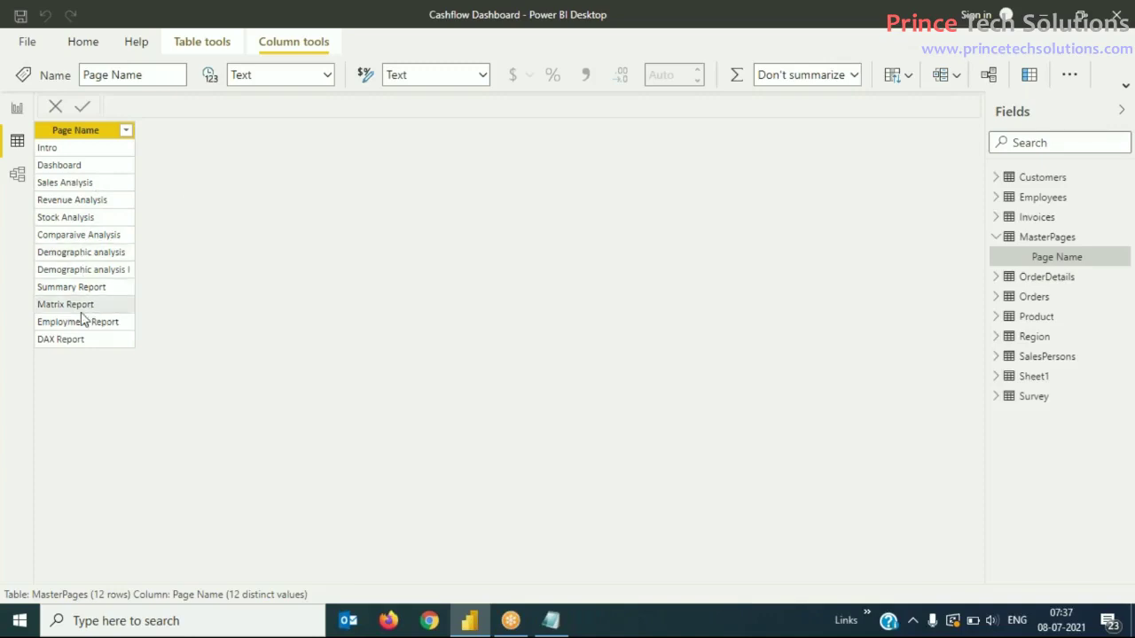
click(13, 110)
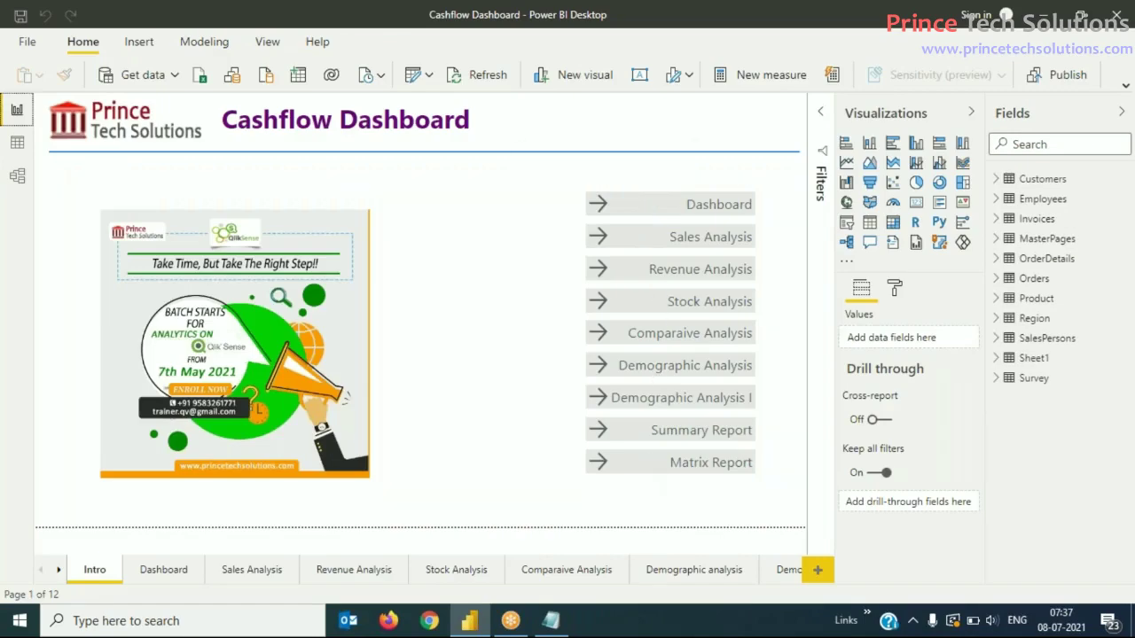
Step: Show the Dashboard page with its 12 orders, 1 customer and ₹2.075K sales cards
click(149, 575)
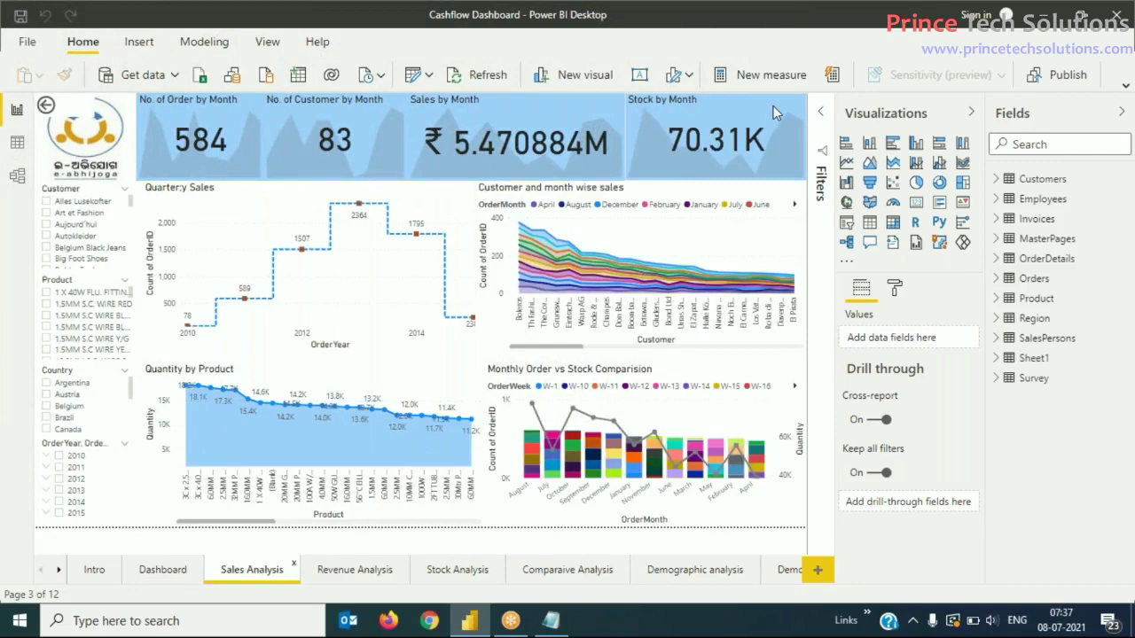
click(159, 572)
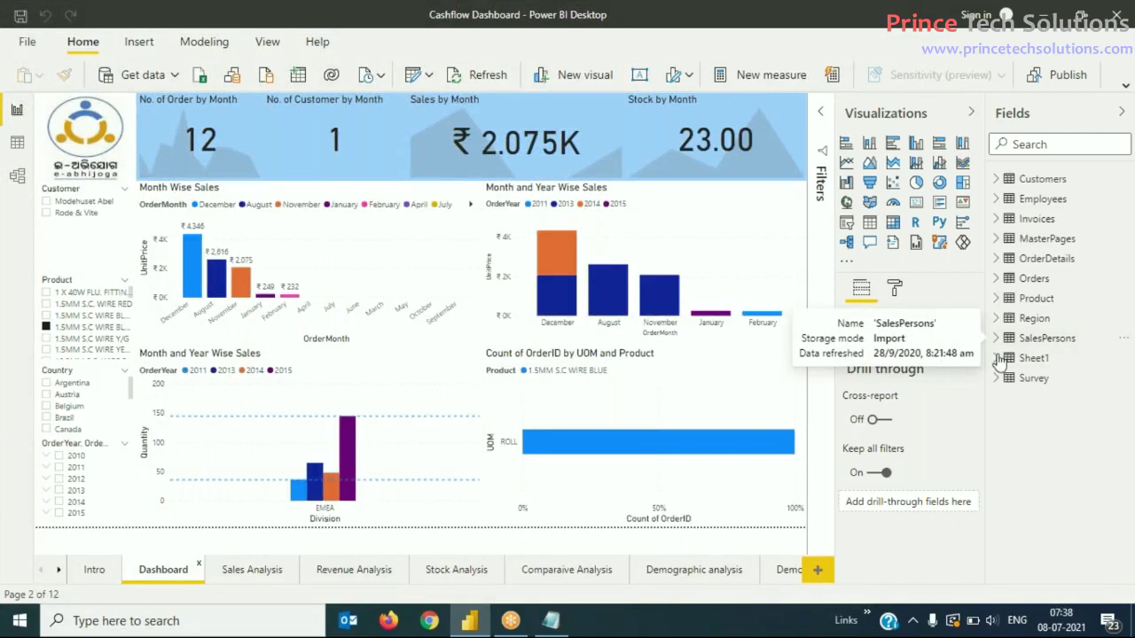
Step: Place a new slicer at the Dashboard's top right and fill it with MasterPages' Page Name field
click(846, 225)
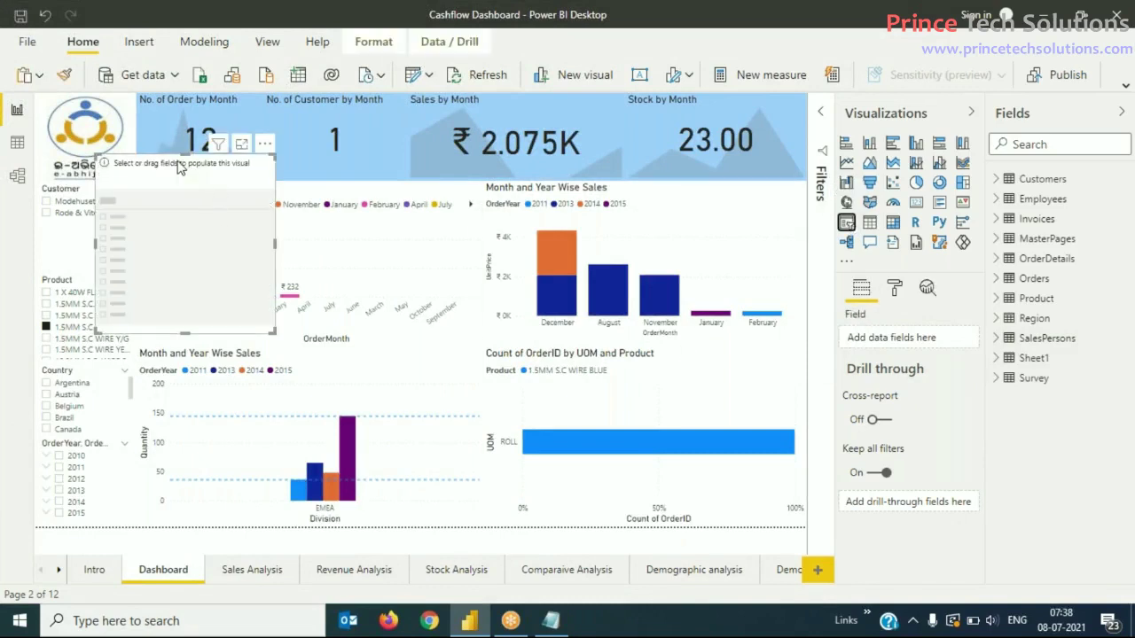
drag(229, 152, 689, 110)
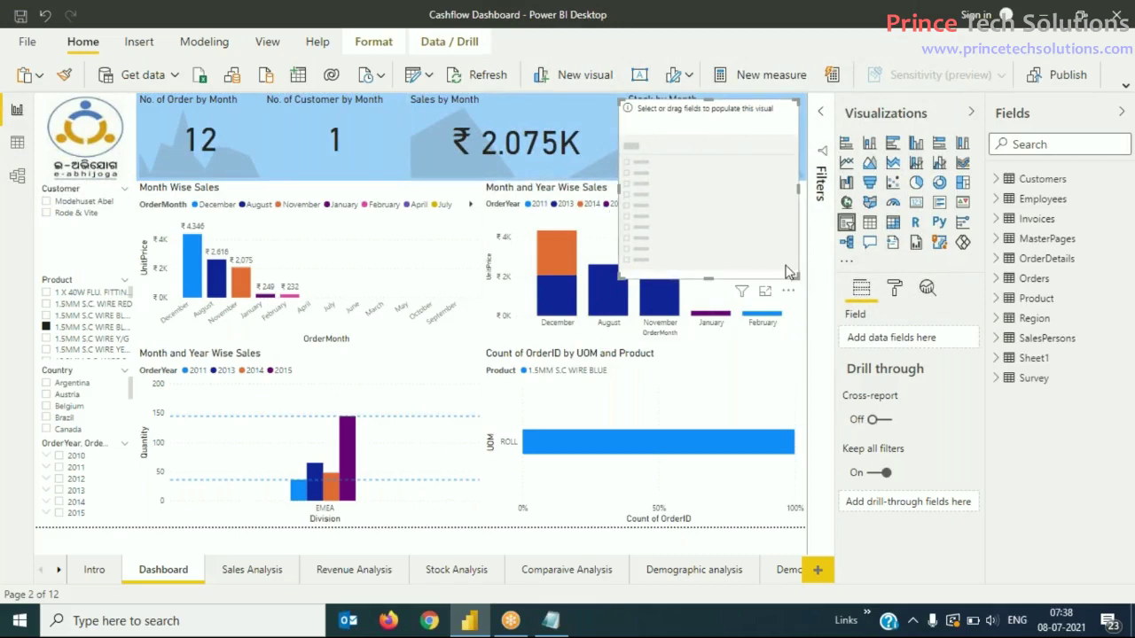
click(1019, 247)
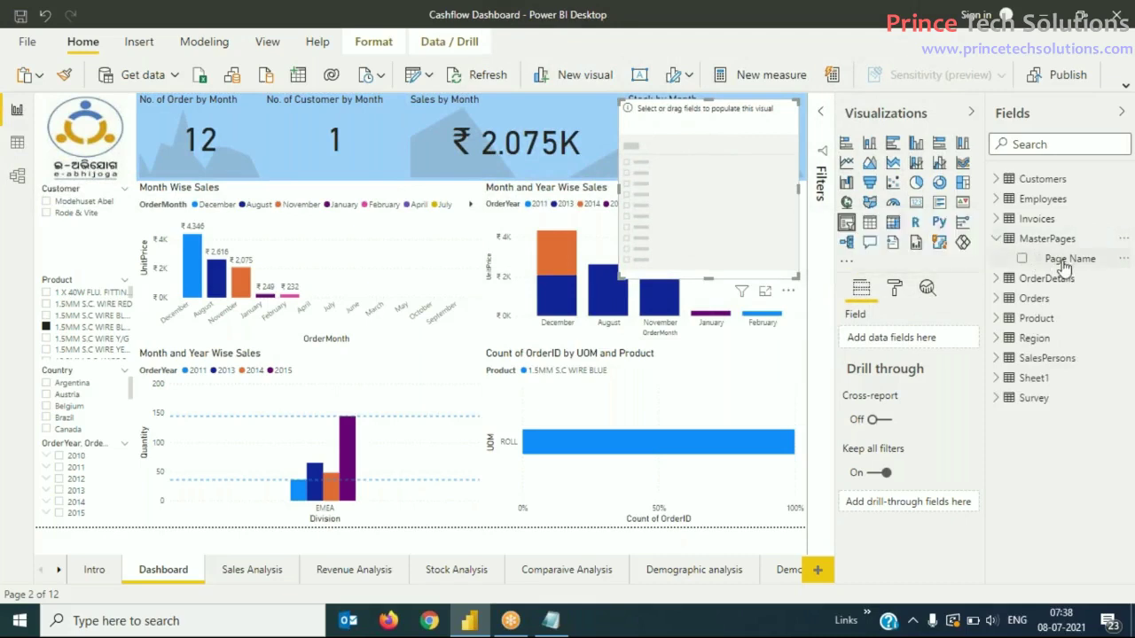
drag(1067, 262, 738, 188)
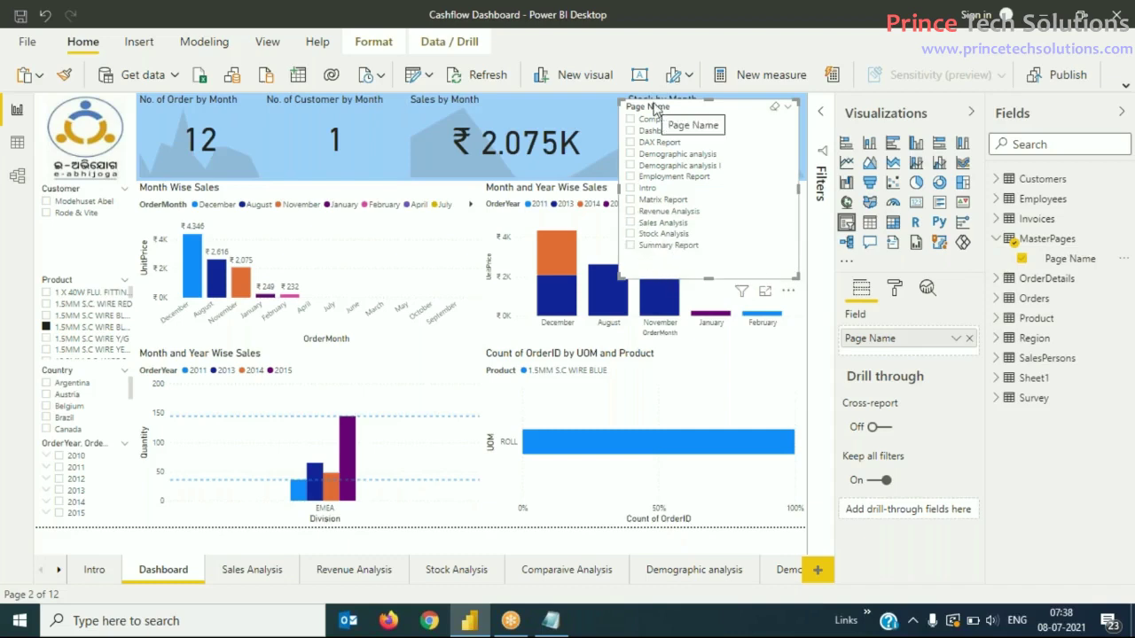
Step: Switch the Page Name slicer's style to Dropdown
click(789, 109)
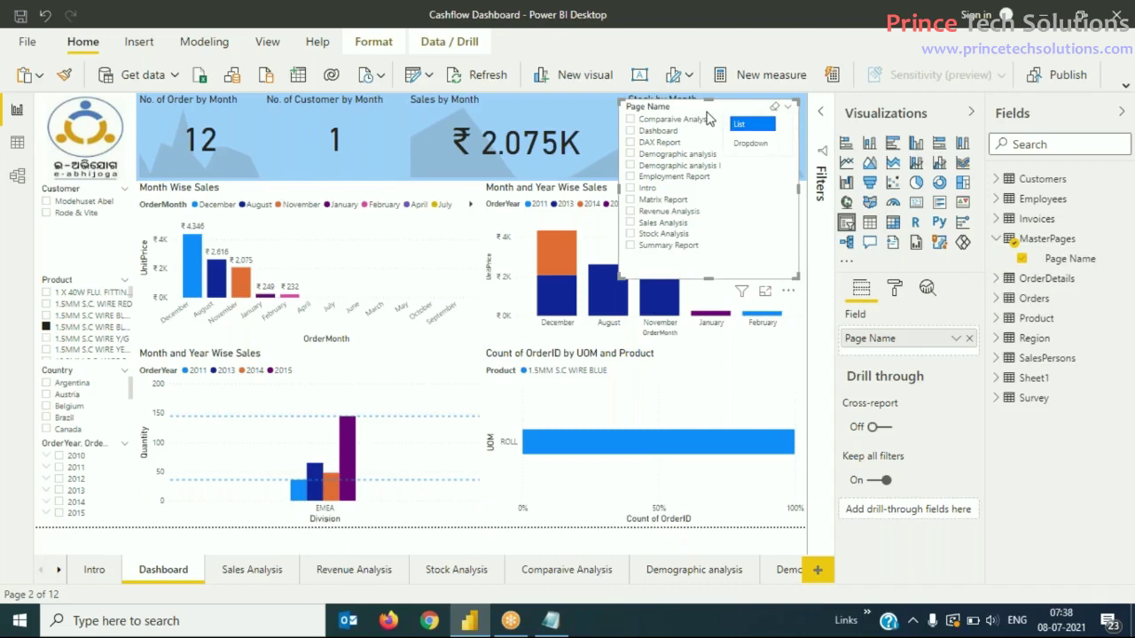
click(788, 109)
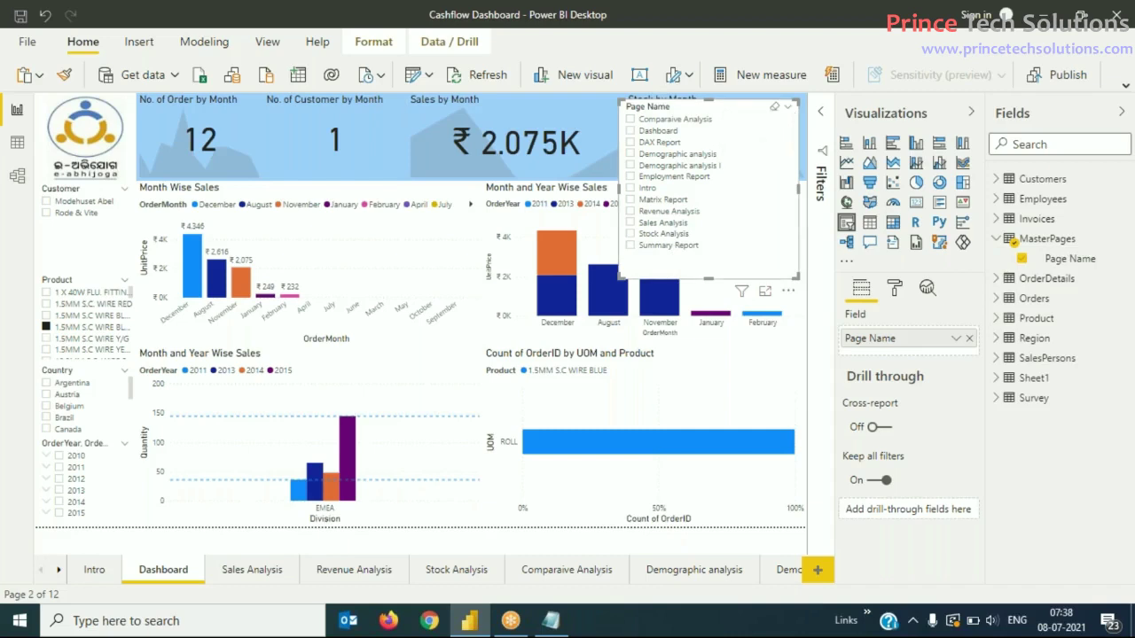
click(788, 109)
key(Down)
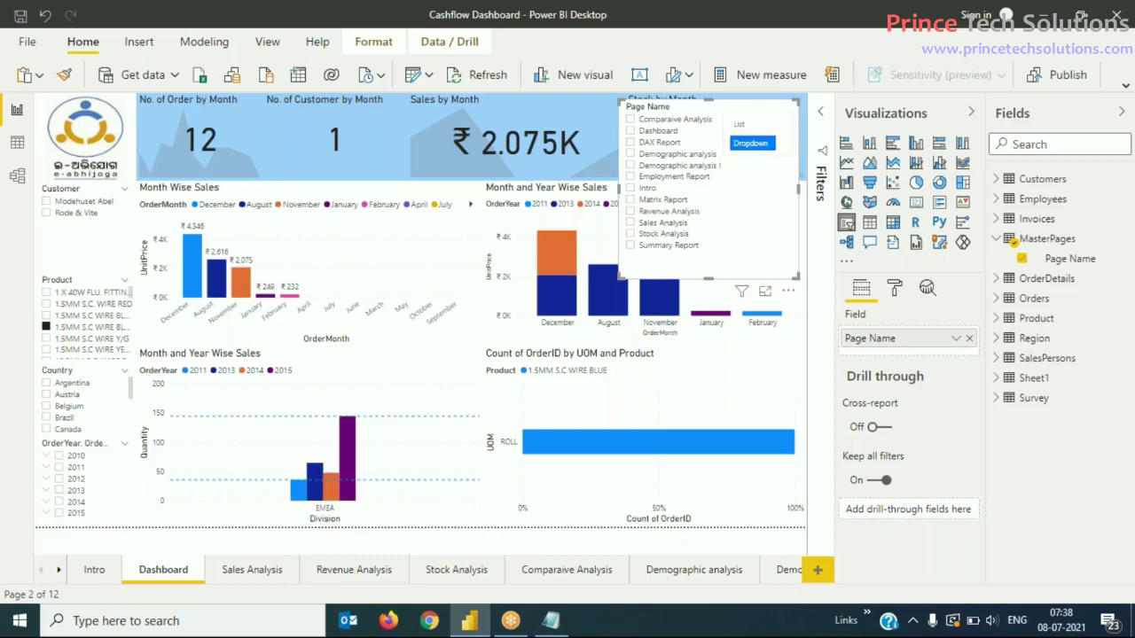
click(771, 142)
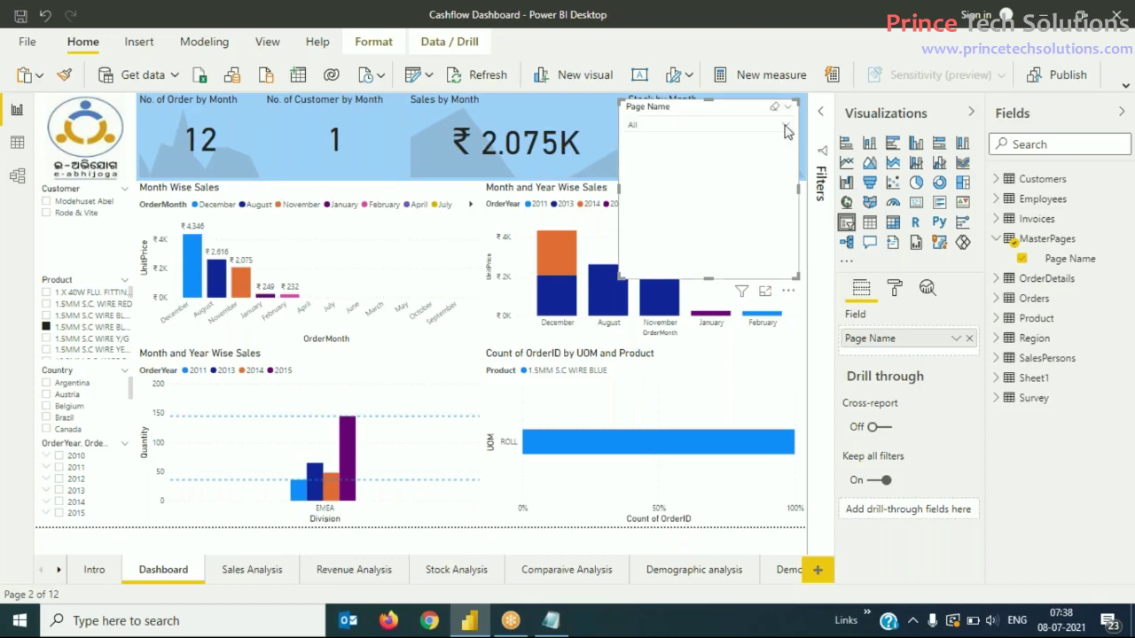
Step: Pick Demographic analysis in the dropdown and shrink the slicer to just the dropdown's height
click(785, 125)
click(724, 116)
click(785, 129)
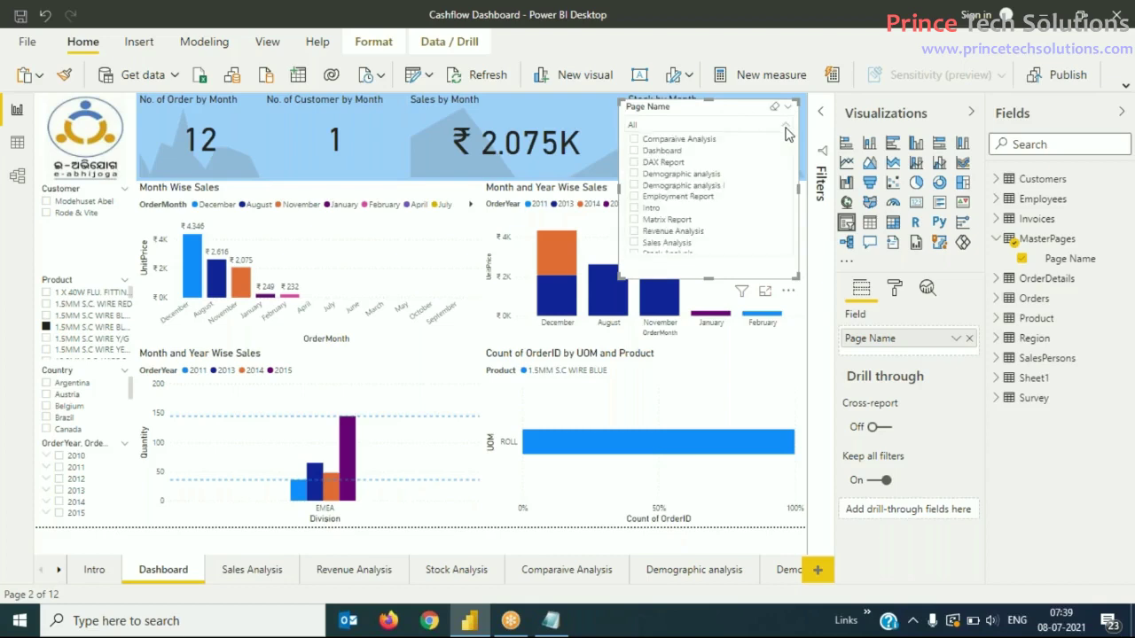
click(634, 187)
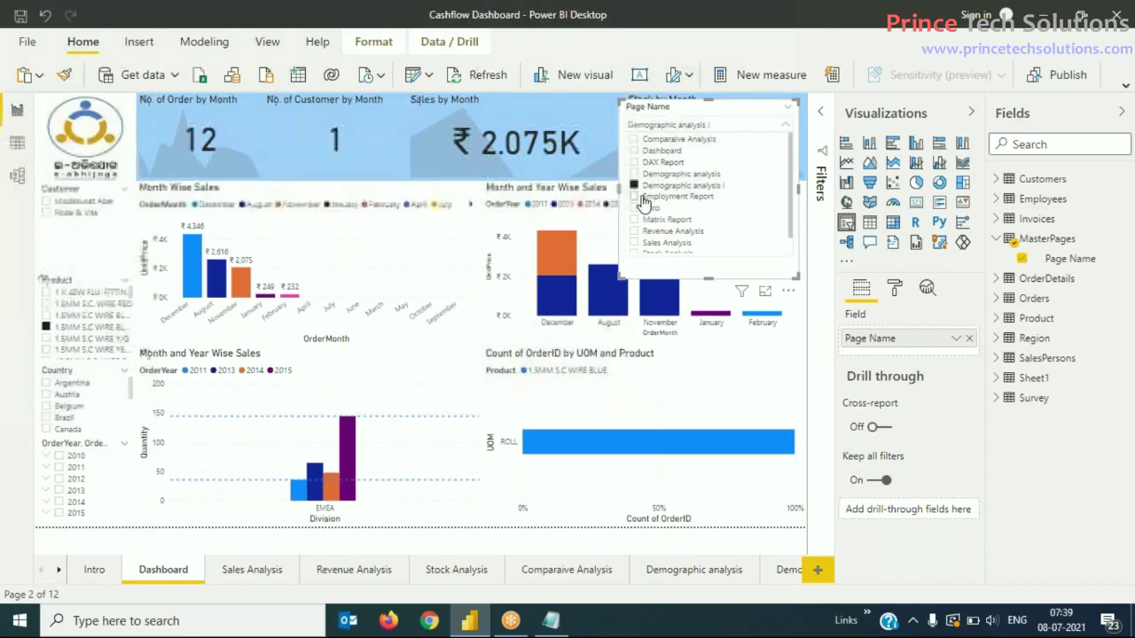
click(634, 197)
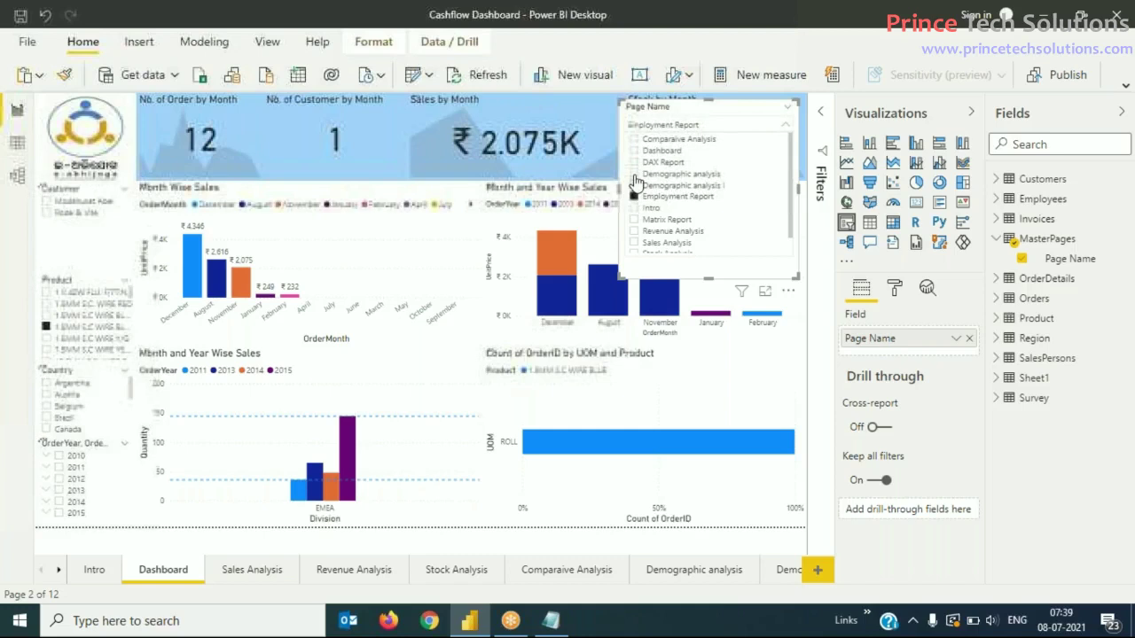
click(634, 185)
click(768, 124)
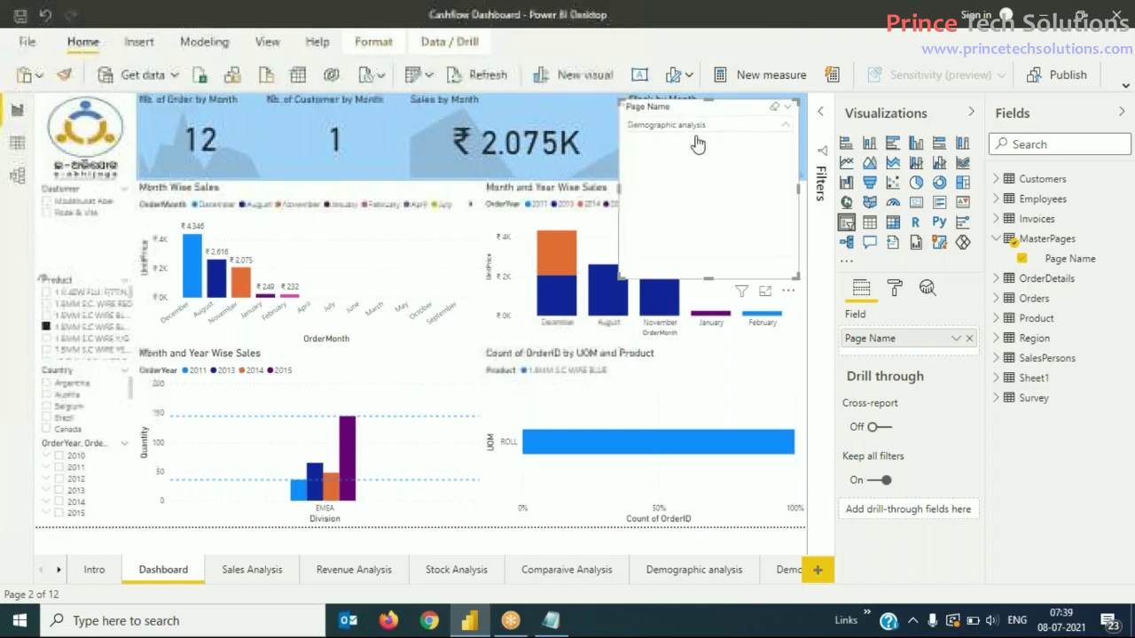
click(745, 127)
click(745, 127)
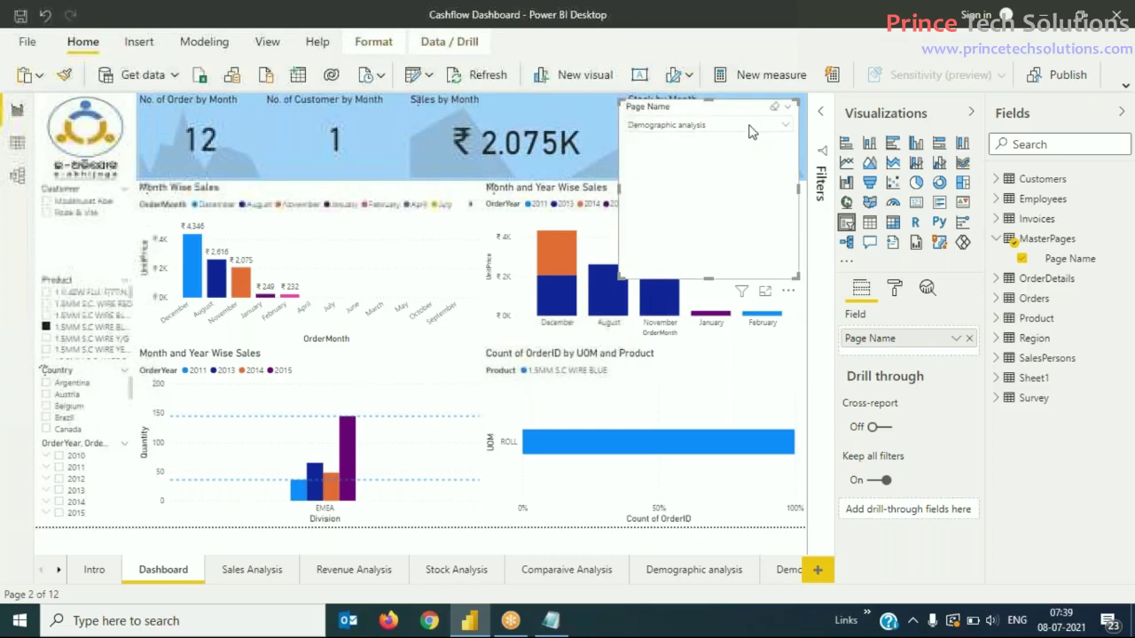
drag(711, 279, 722, 139)
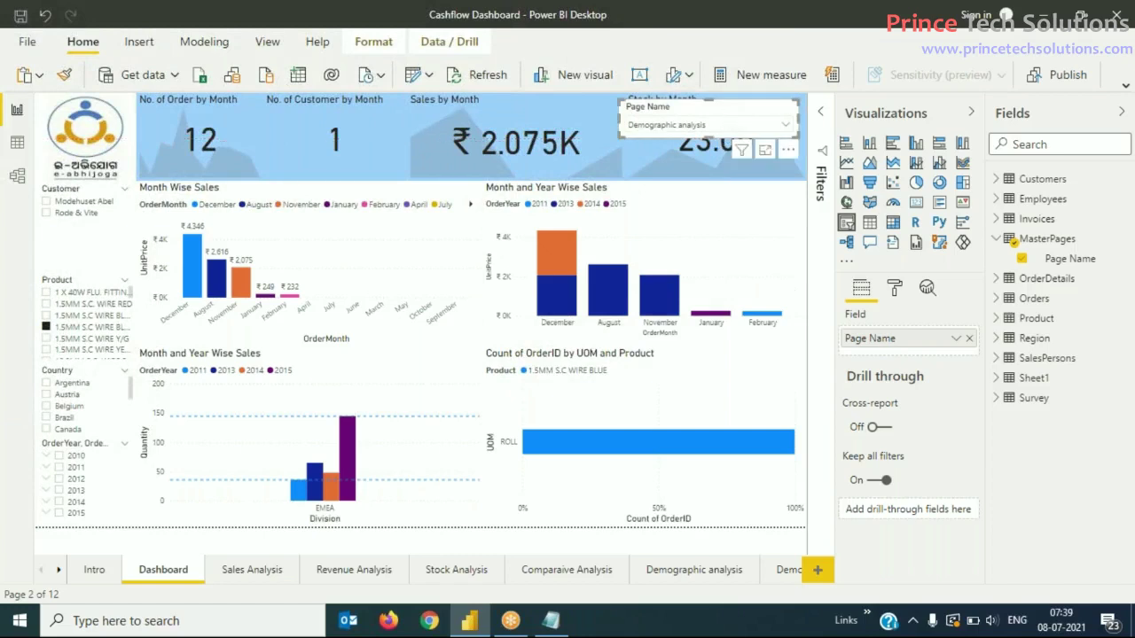
drag(706, 104, 715, 109)
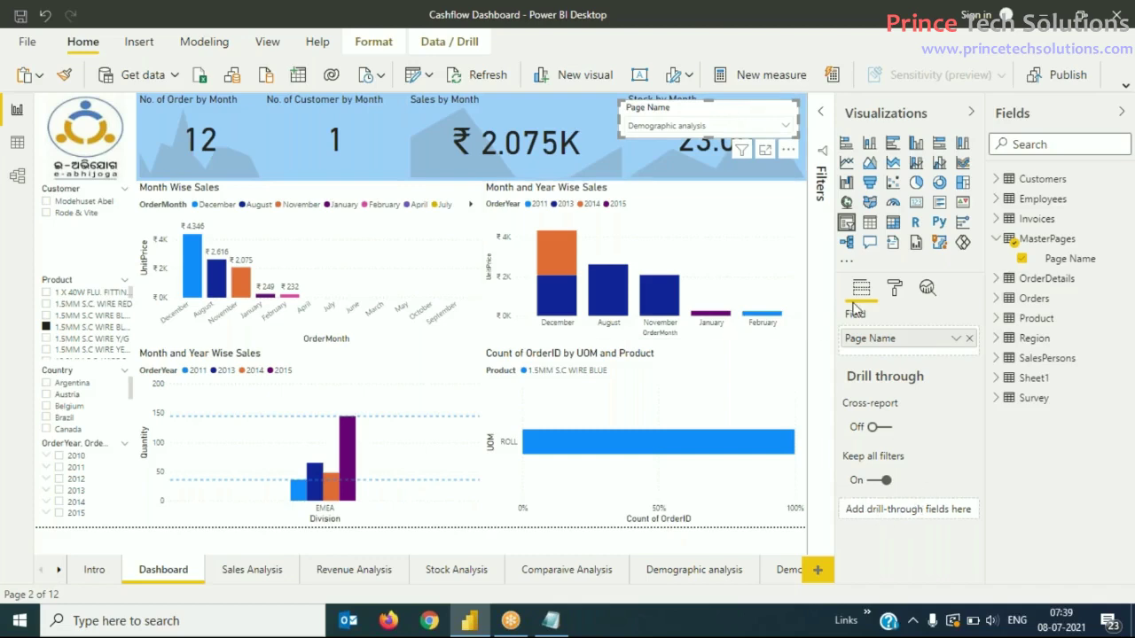
Step: Hide the slicer's Page Name header and narrow the slicer from its left side
click(895, 291)
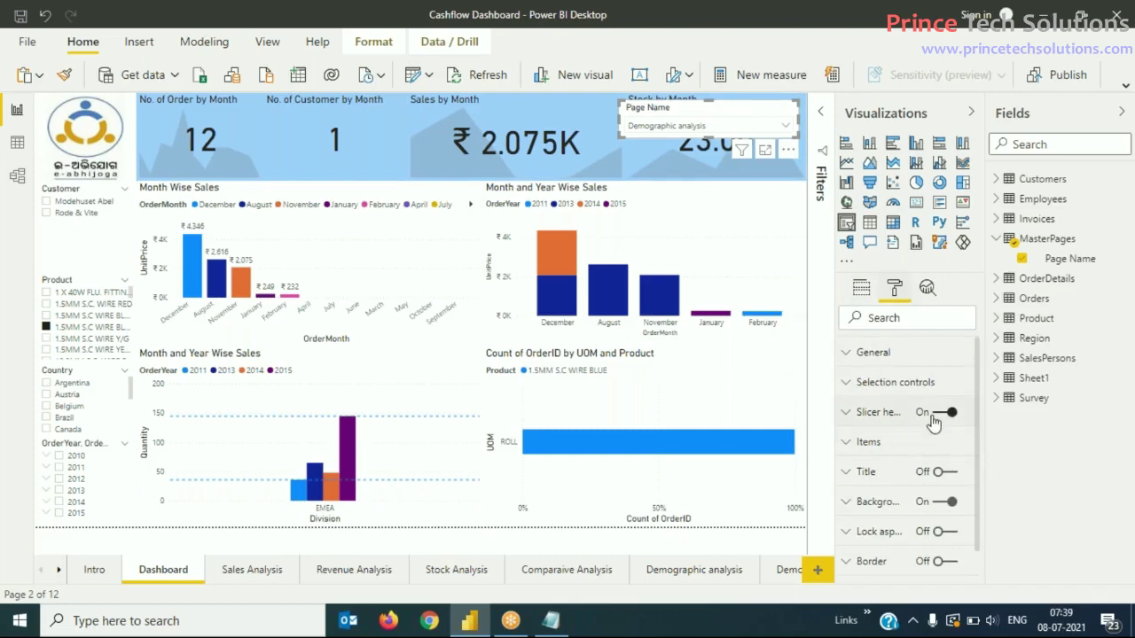
click(952, 420)
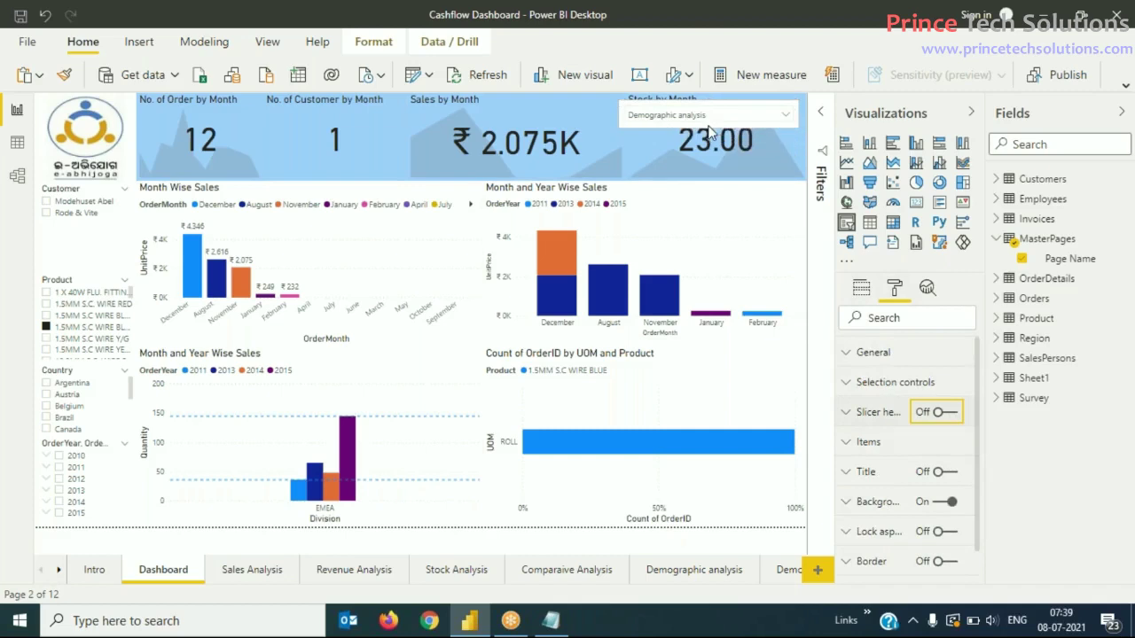
click(784, 116)
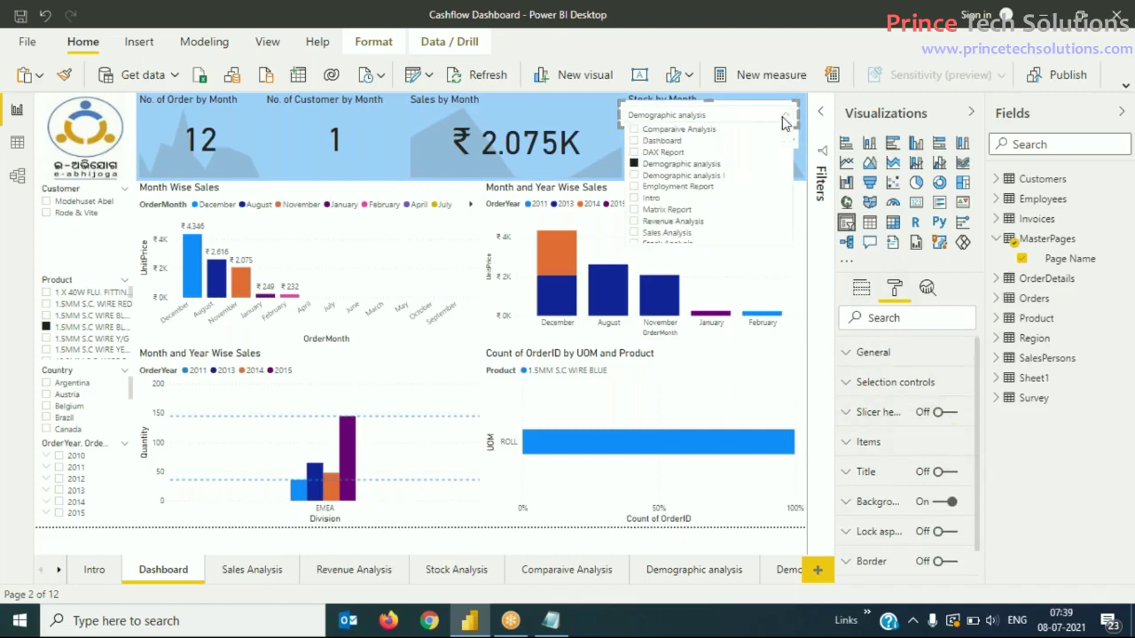
click(785, 119)
drag(623, 120, 673, 120)
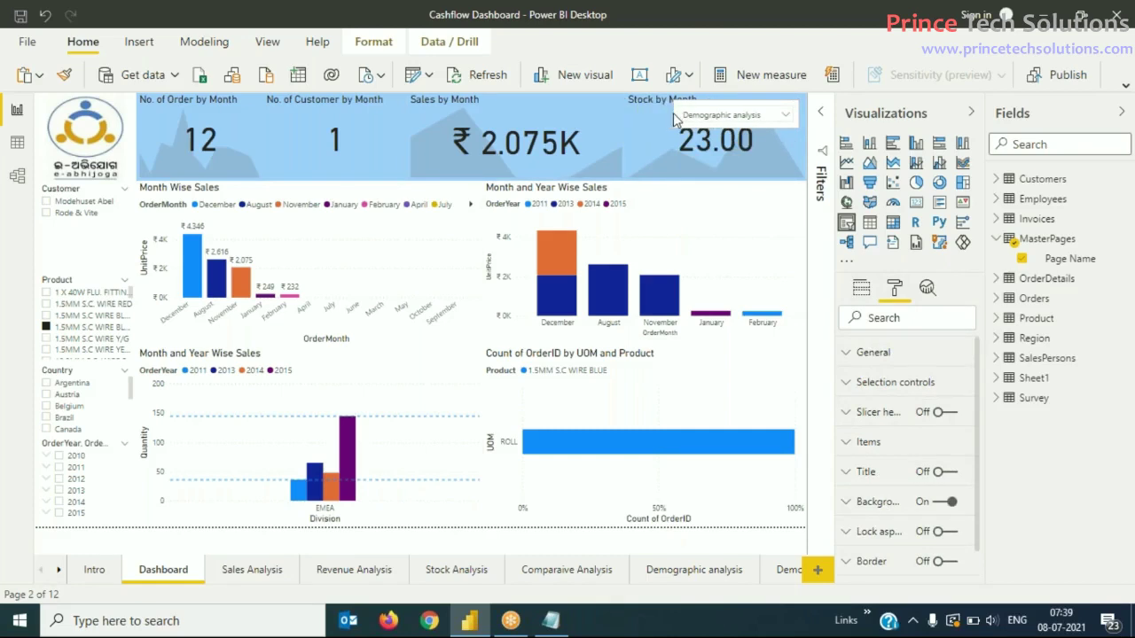
click(788, 118)
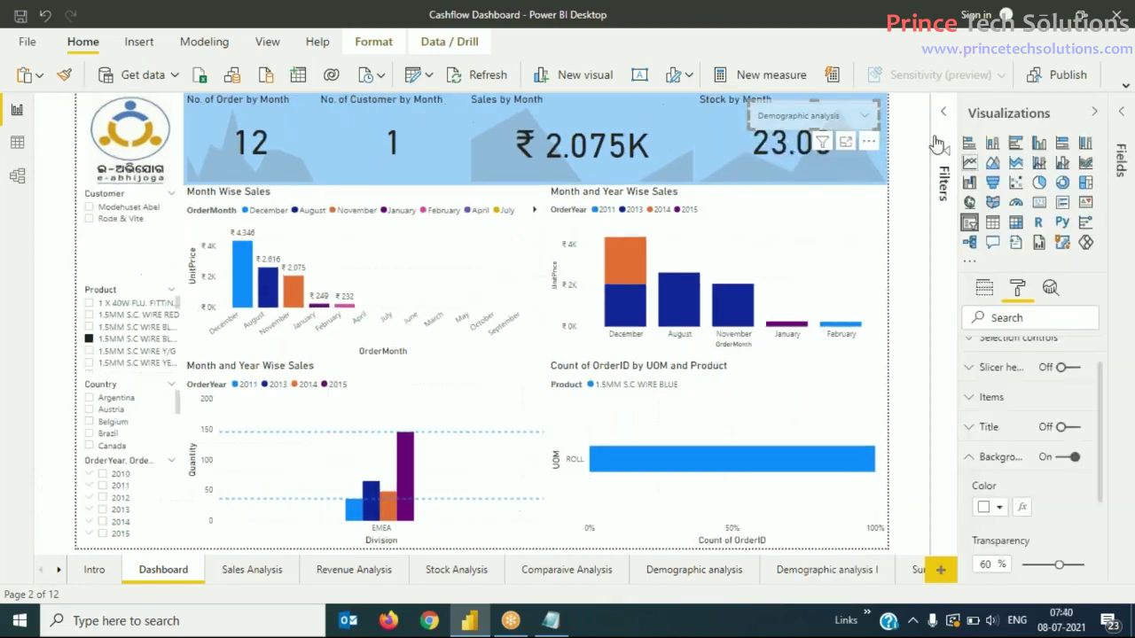
Step: Nudge the slicer slightly up and right and recheck its list of pages
click(914, 295)
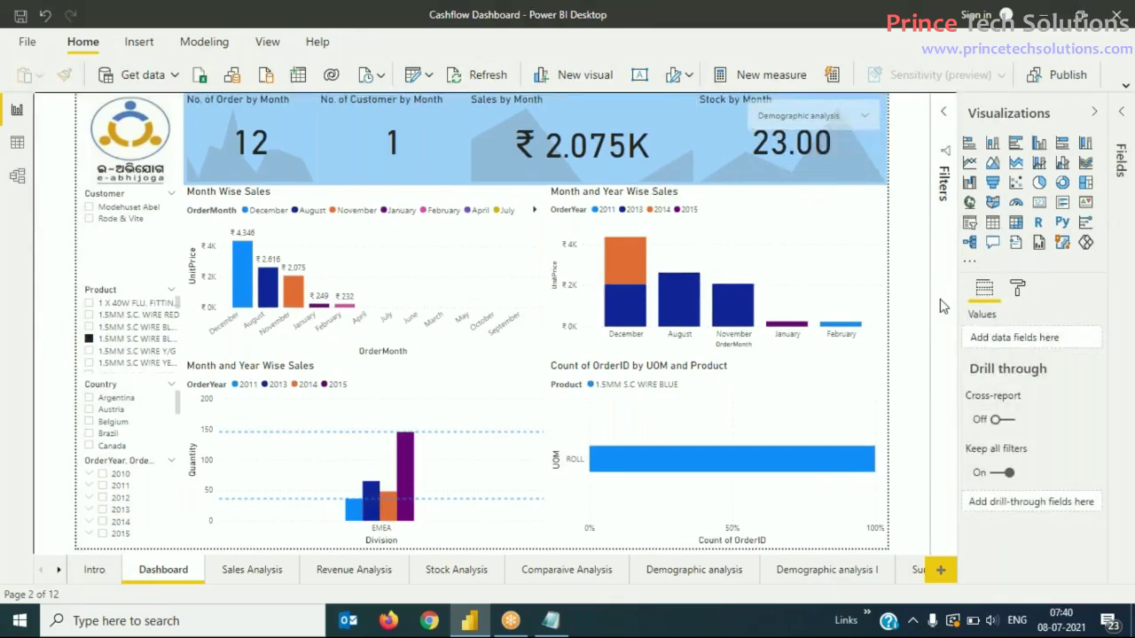
click(829, 103)
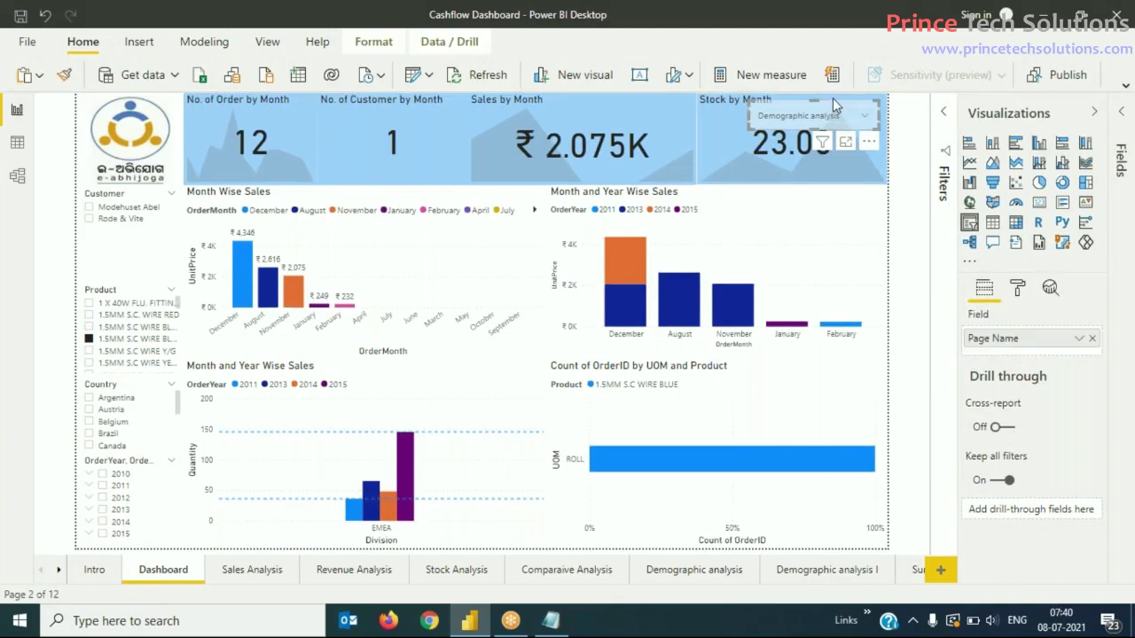
drag(834, 107, 836, 105)
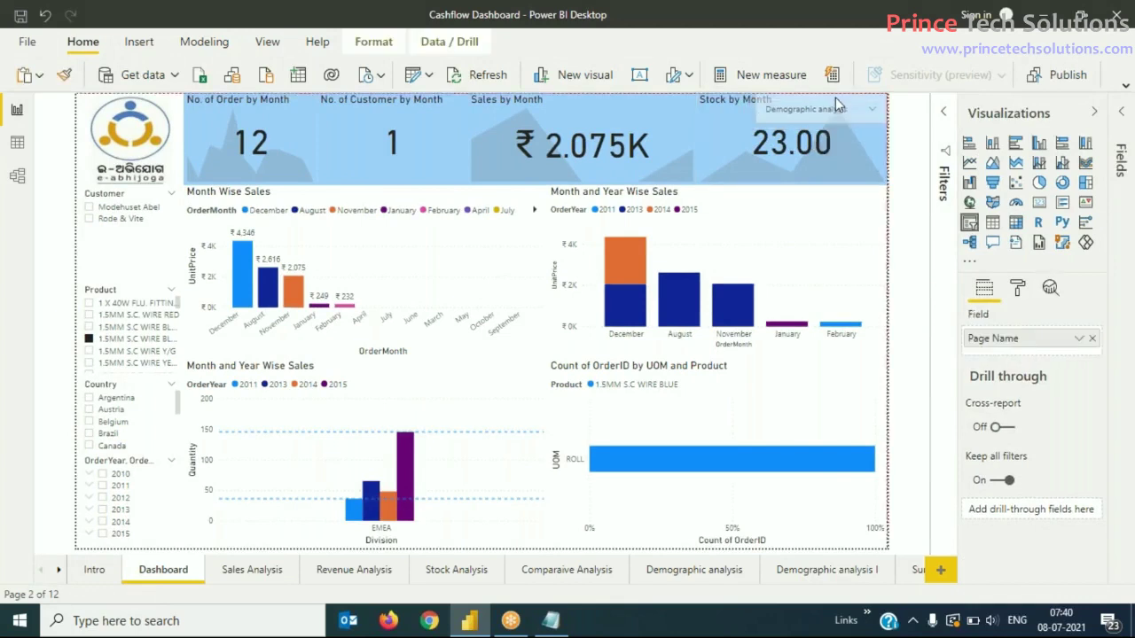
click(908, 268)
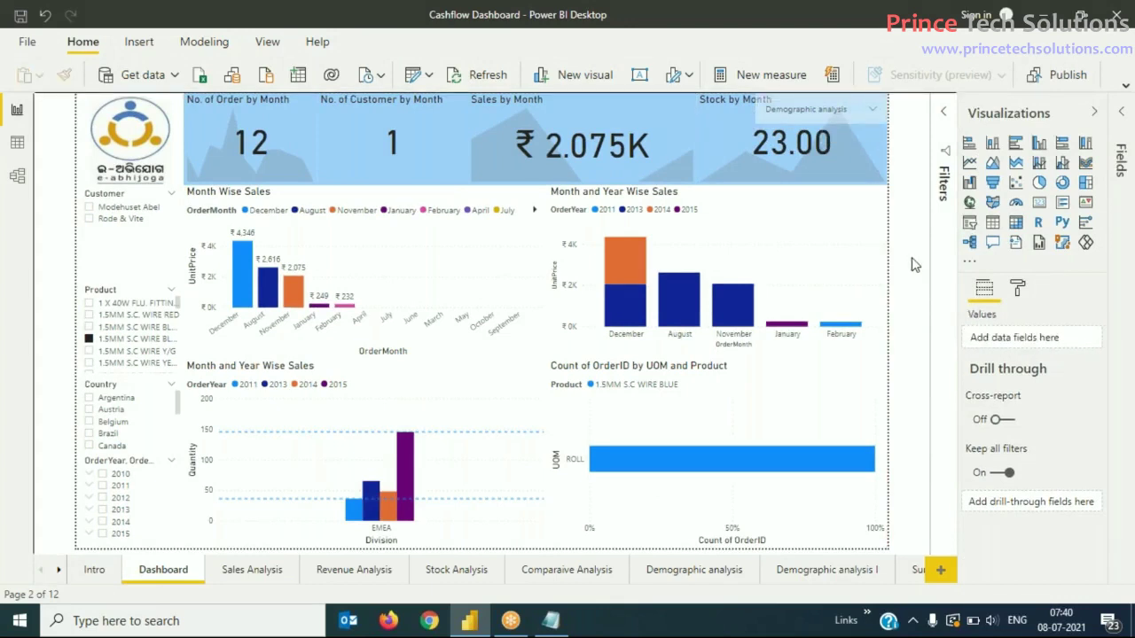
click(874, 109)
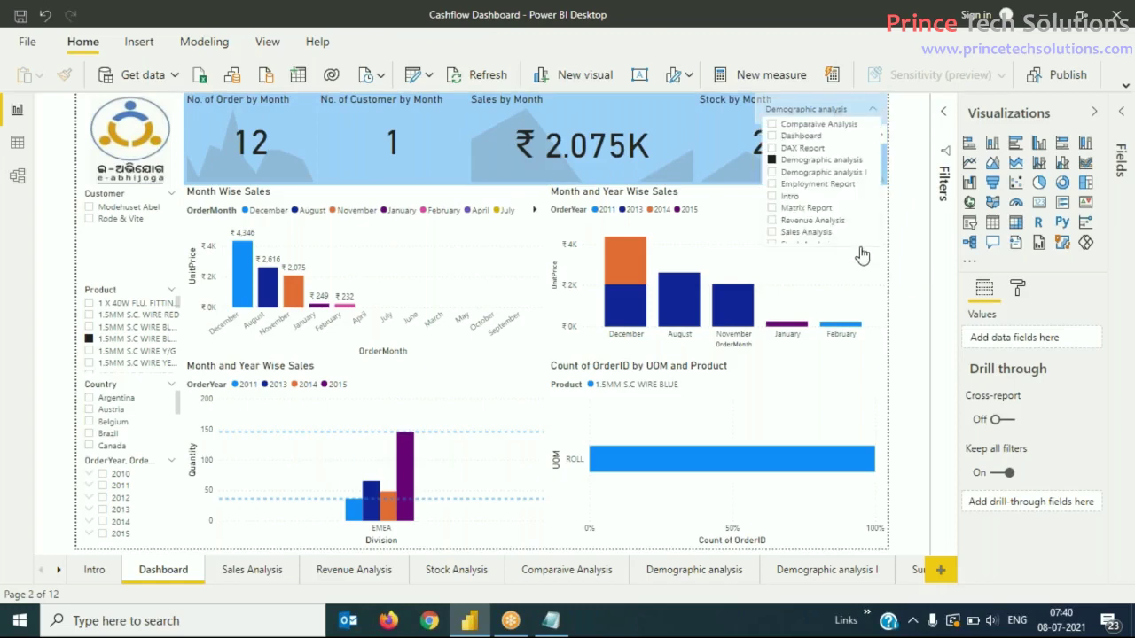
click(905, 268)
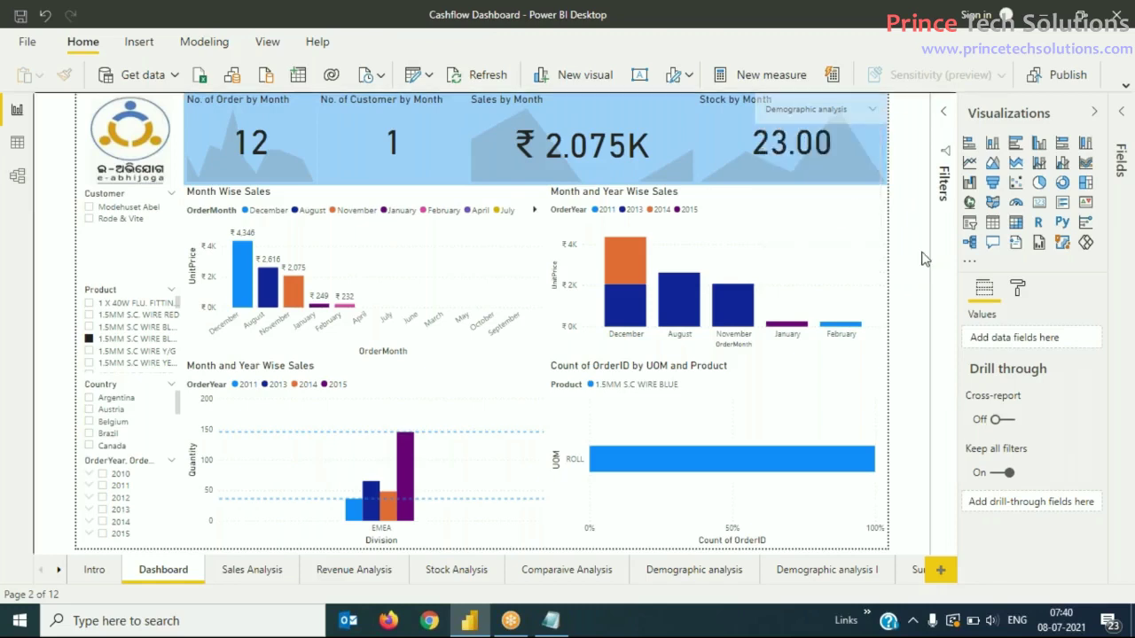
click(865, 103)
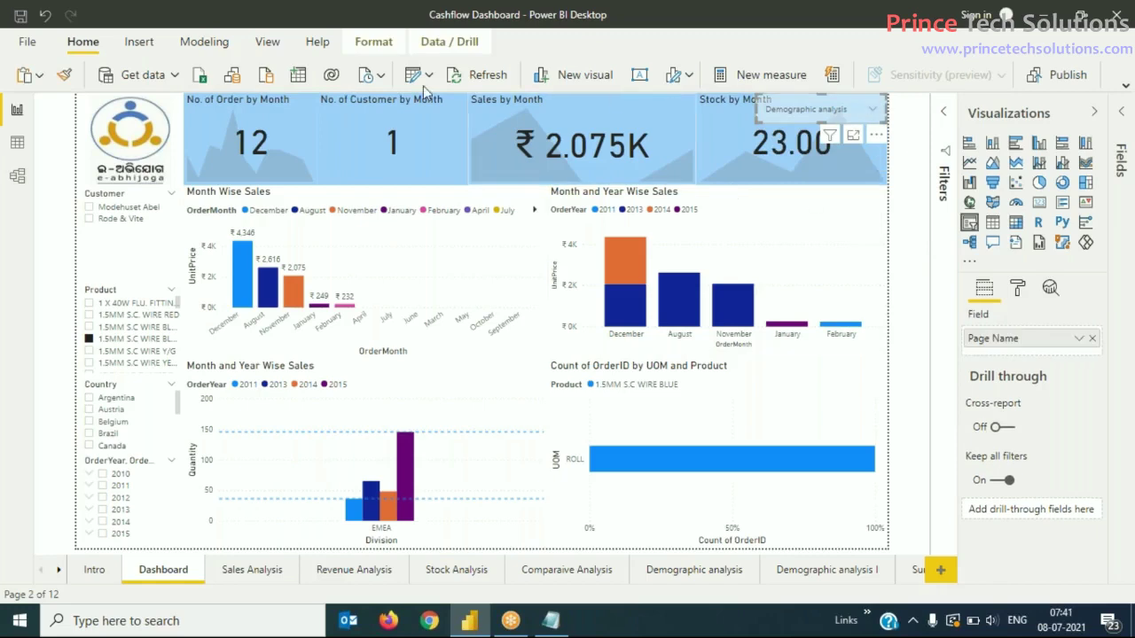
Step: Move the slicer into the header band's top-right corner with a Theme color 1, 60% lighter (#a0d1ff) background
drag(838, 99, 767, 166)
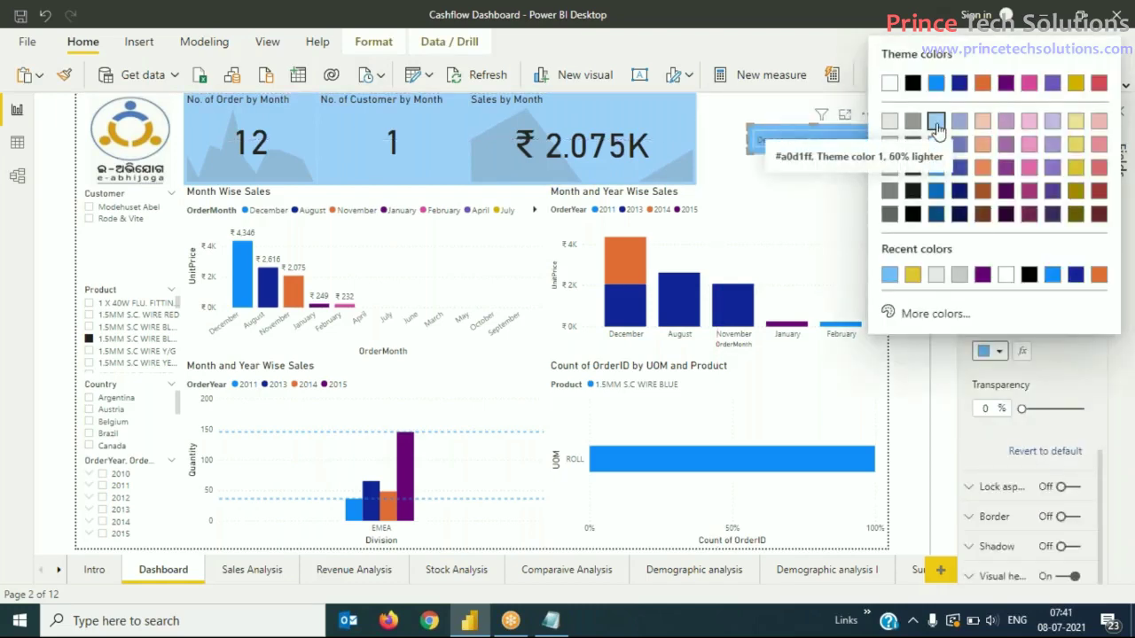
click(936, 124)
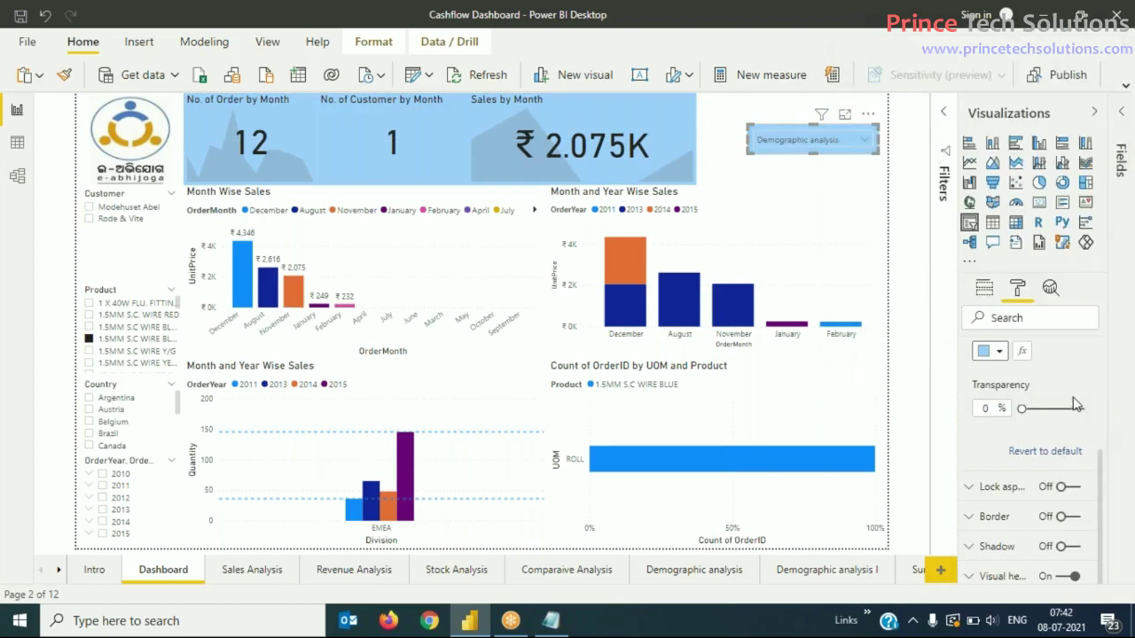
scroll(1064, 412, up, 3)
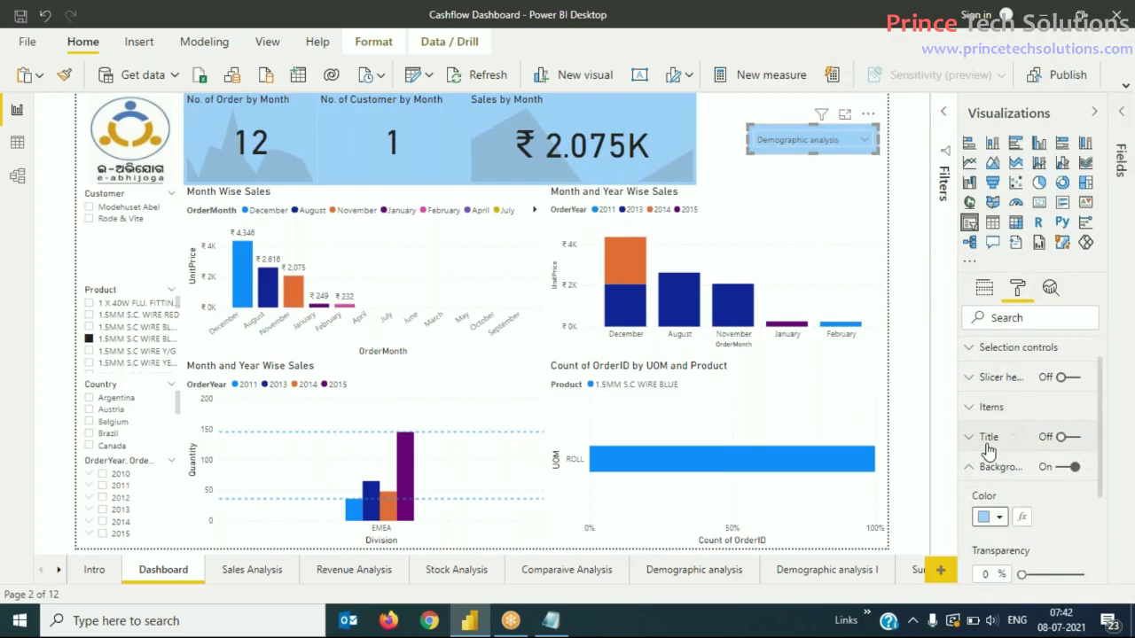
scroll(988, 449, down, 5)
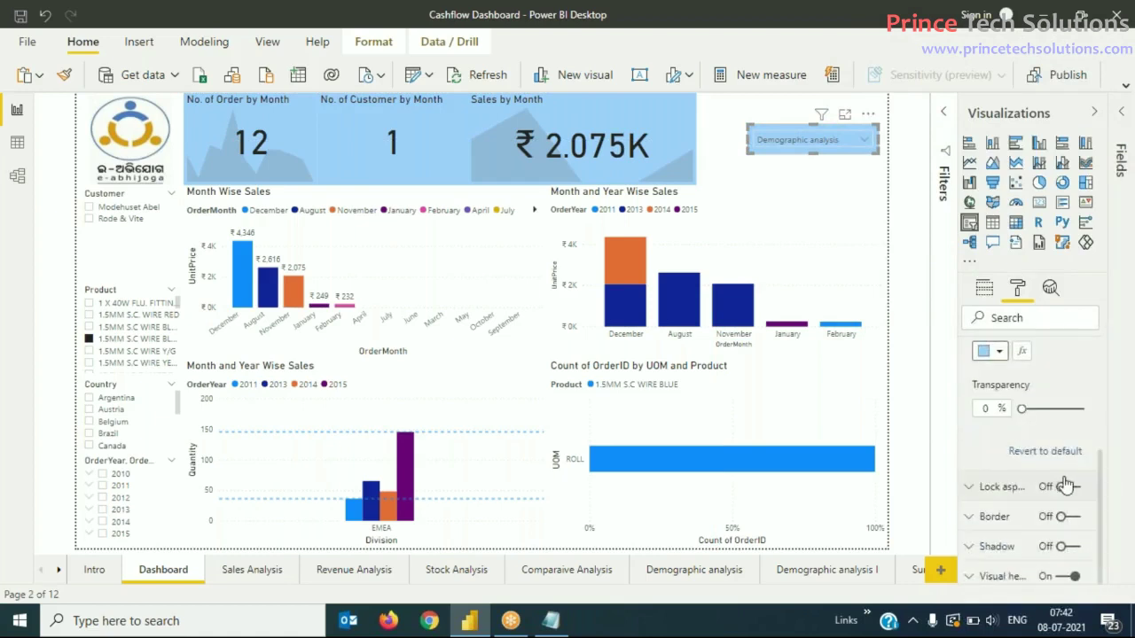
scroll(975, 474, up, 5)
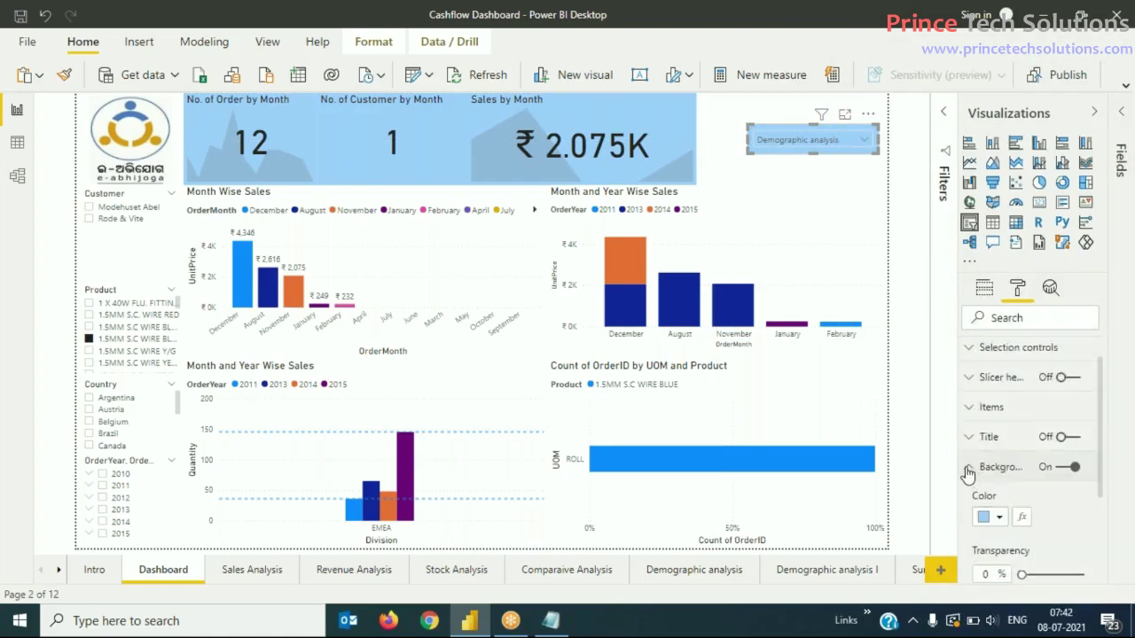
click(968, 470)
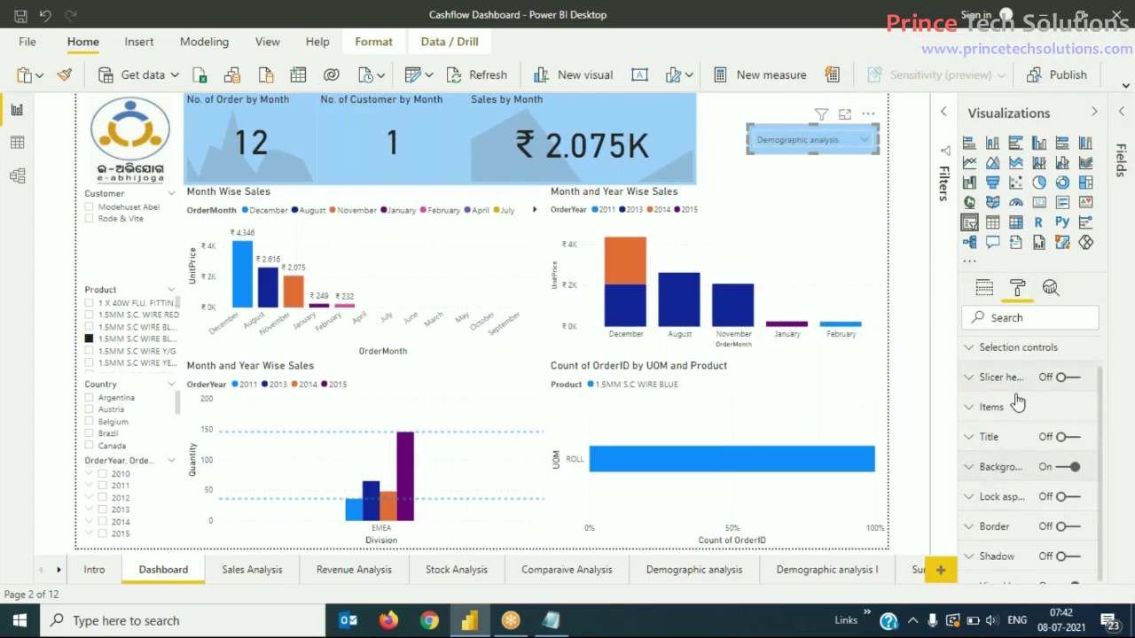
scroll(1018, 402, up, 1)
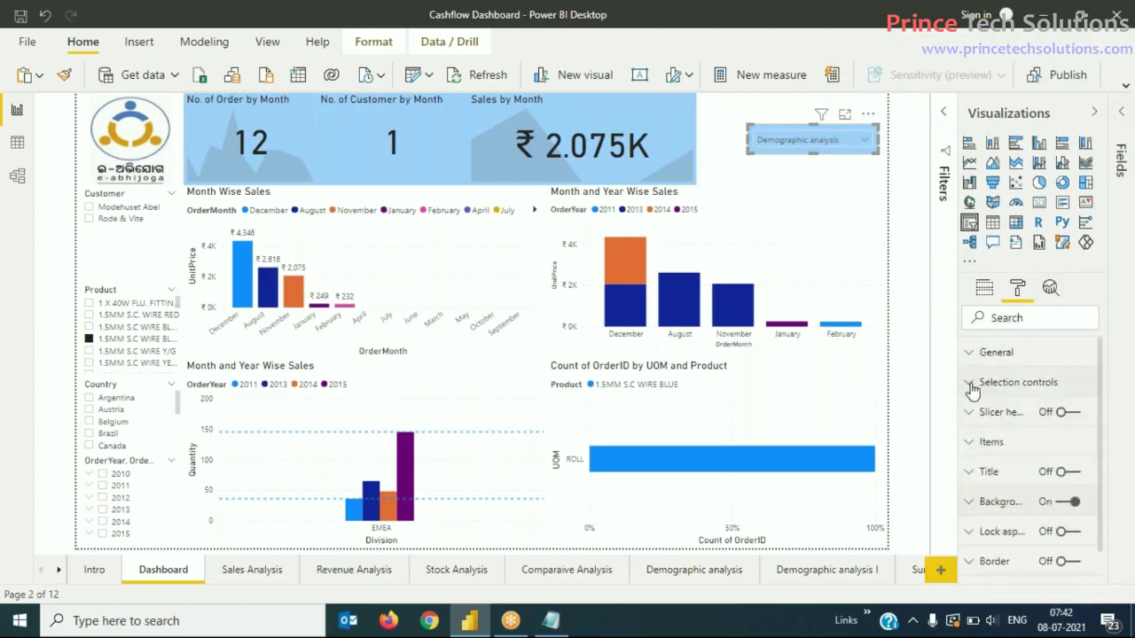
Step: Turn Single select on under Selection controls and choose Dashboard in the slicer
click(969, 385)
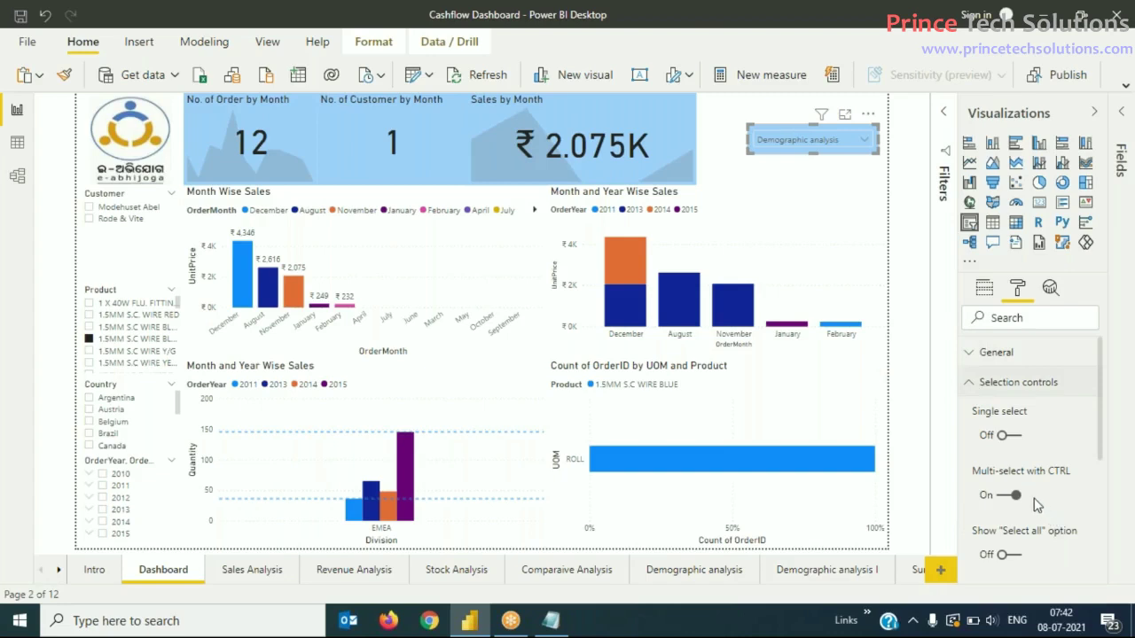
click(1002, 437)
click(1001, 436)
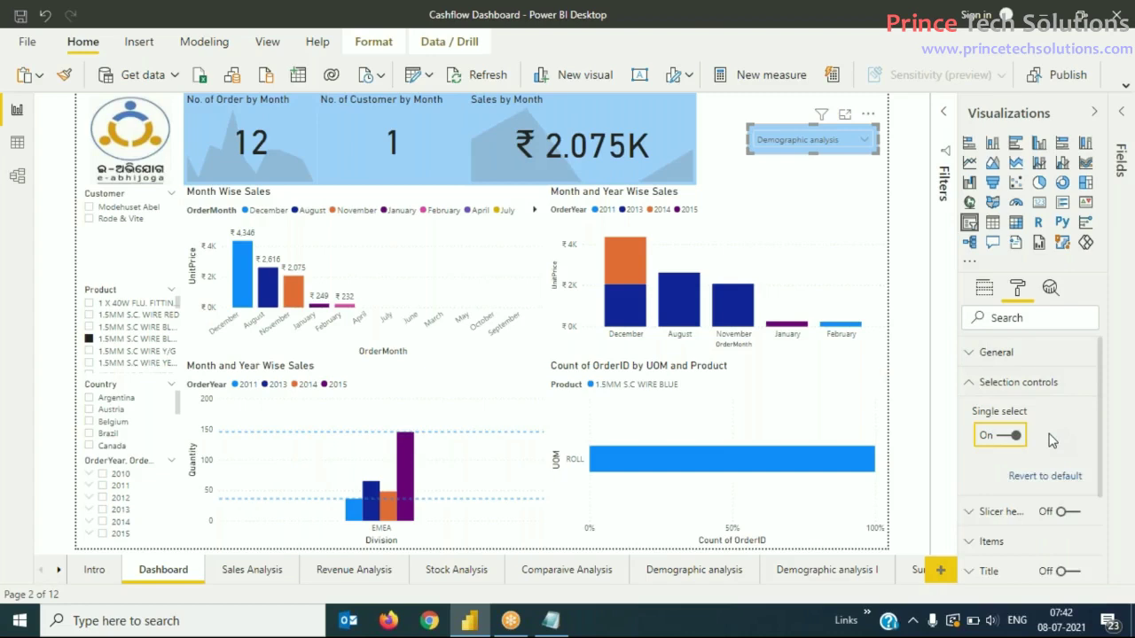
click(868, 144)
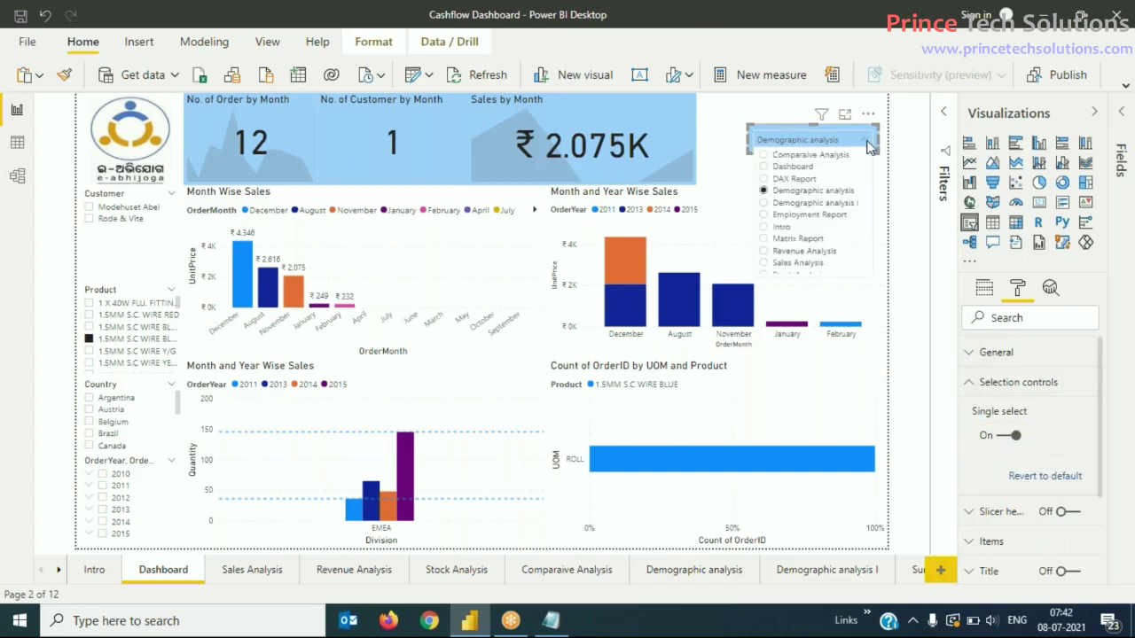
click(793, 166)
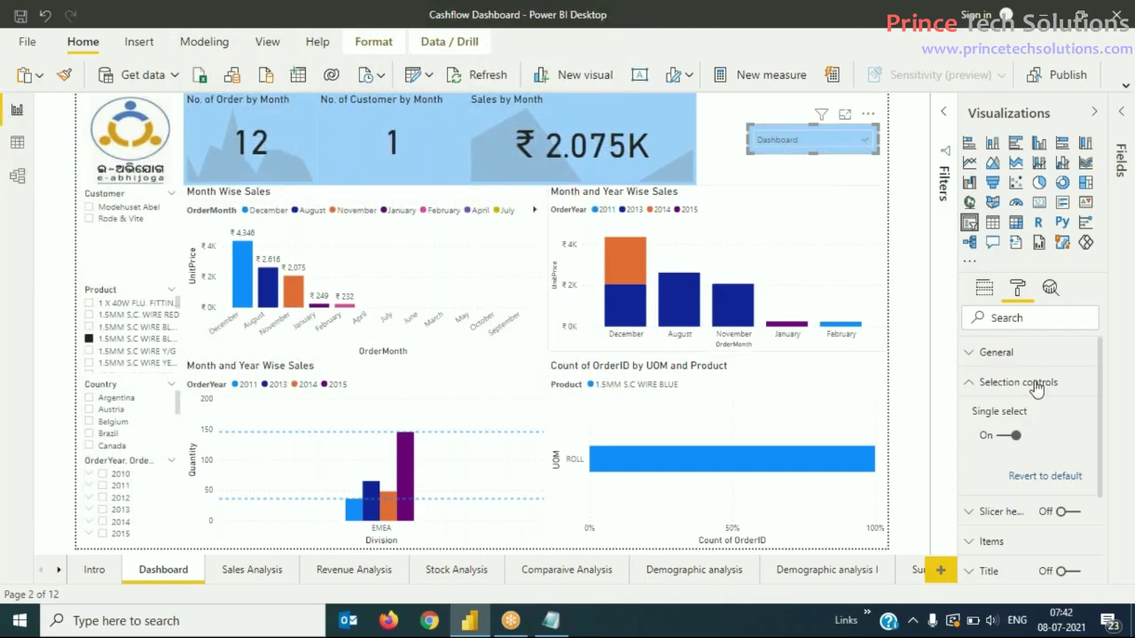
click(975, 391)
Step: Under Format > General > Items, step the slicer's text size from 10 pt up to 13 pt
scroll(1066, 450, down, 1)
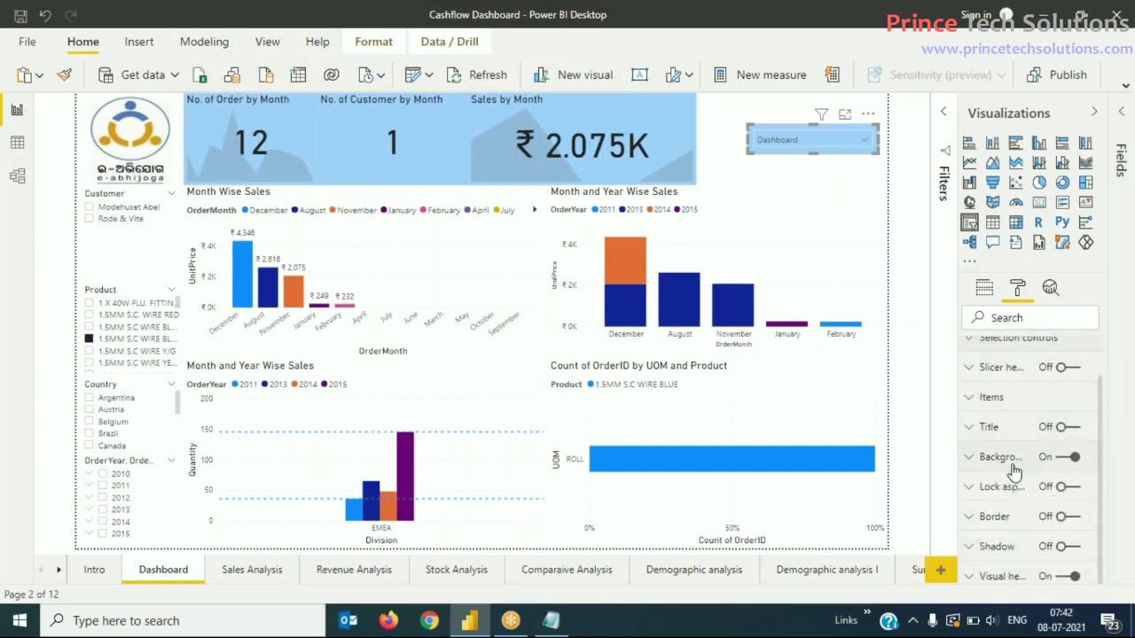
scroll(1016, 463, up, 1)
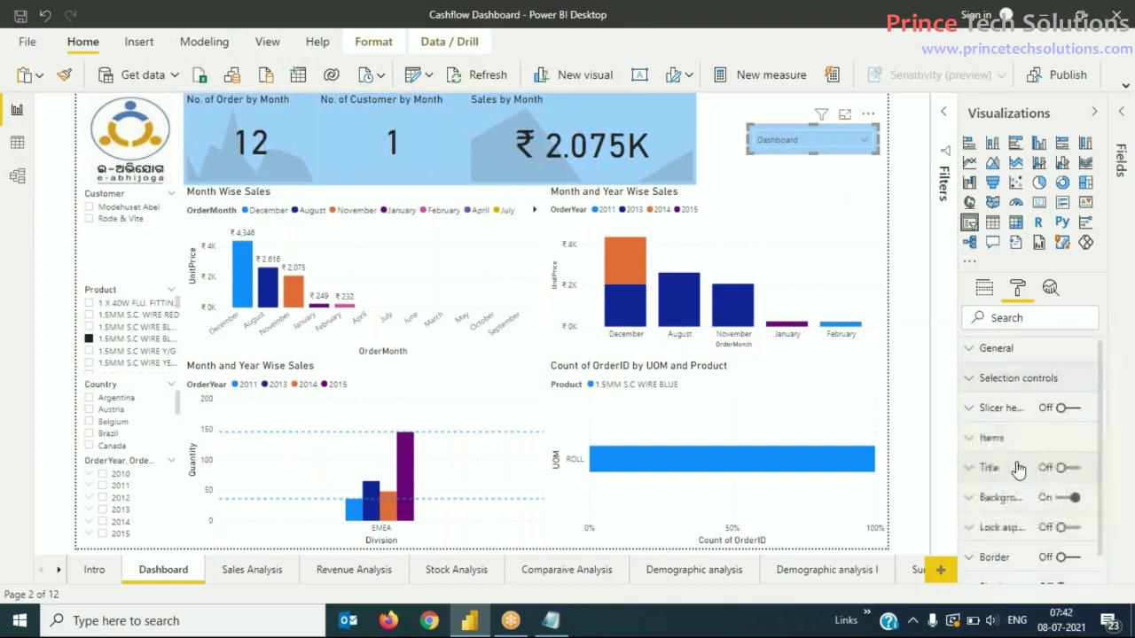
click(973, 353)
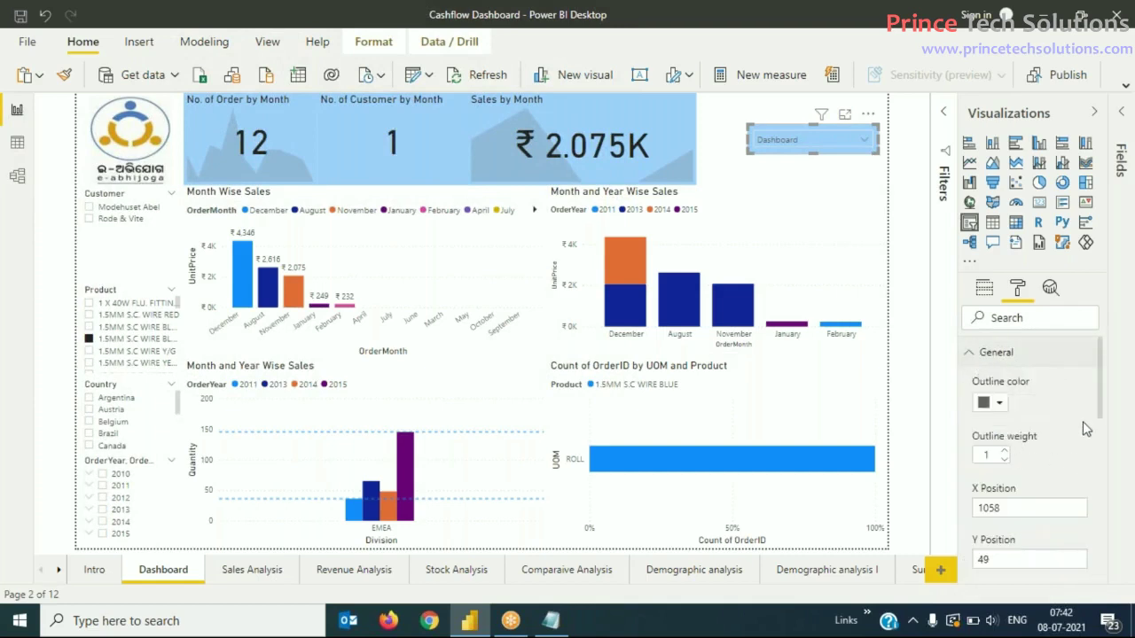
drag(1102, 399, 1093, 556)
click(975, 466)
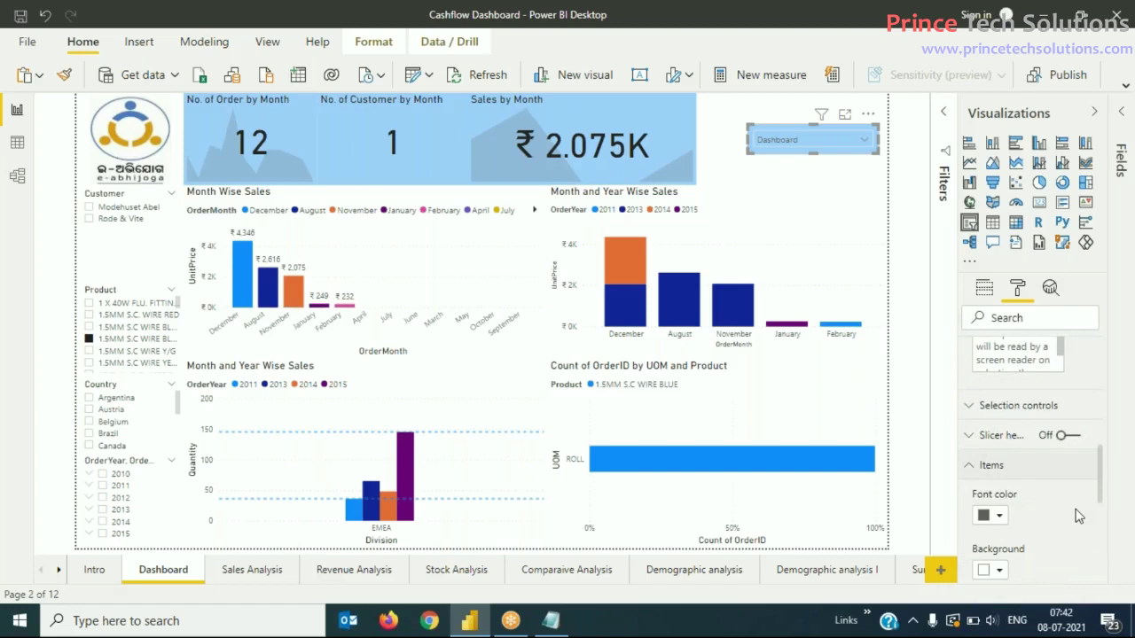
drag(1096, 479, 1104, 525)
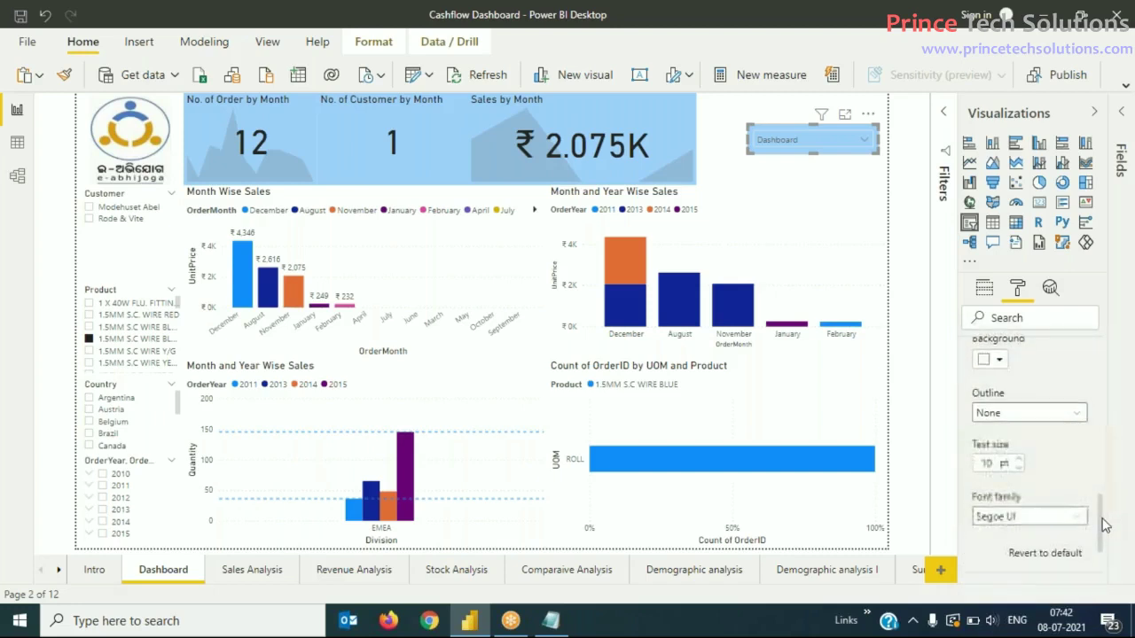
click(1018, 456)
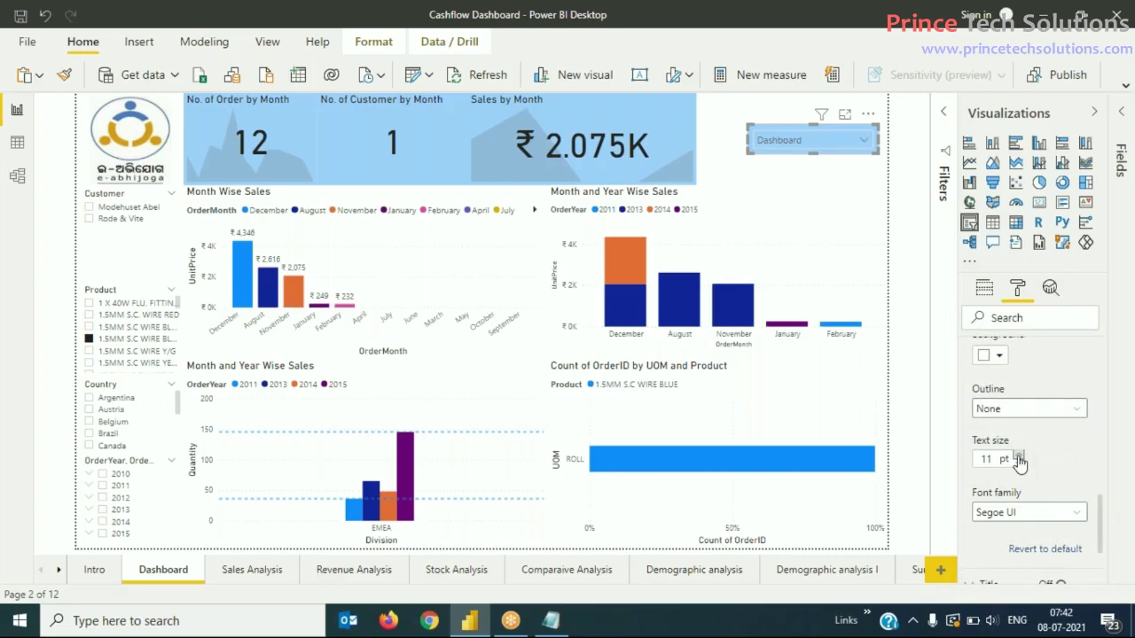
click(1019, 456)
click(1019, 456)
key(Down)
click(865, 143)
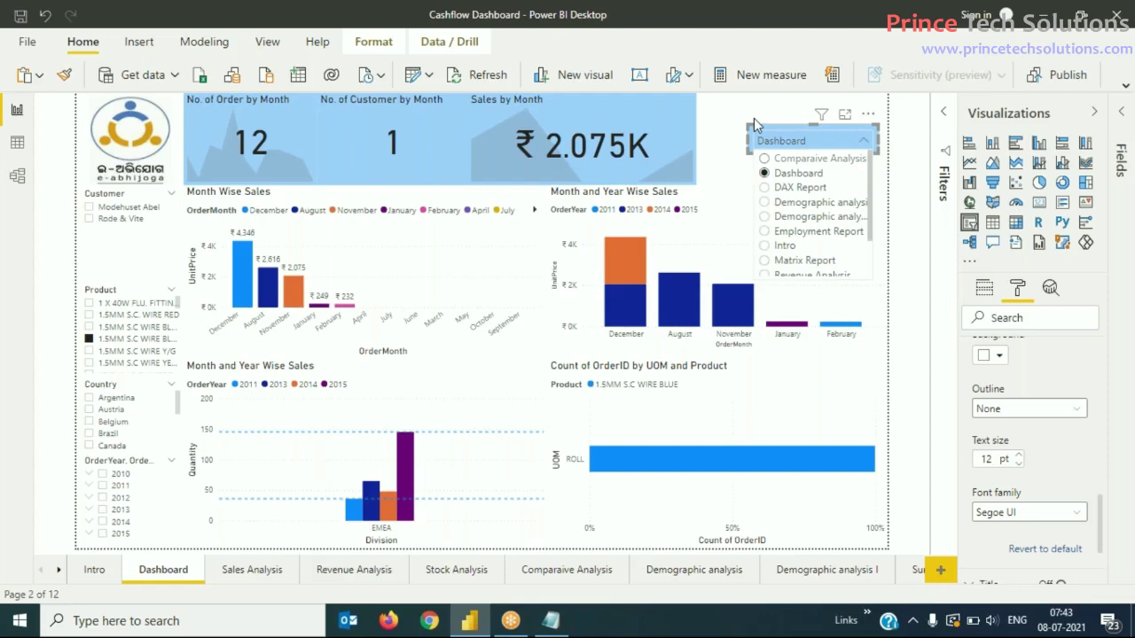
drag(749, 140, 729, 141)
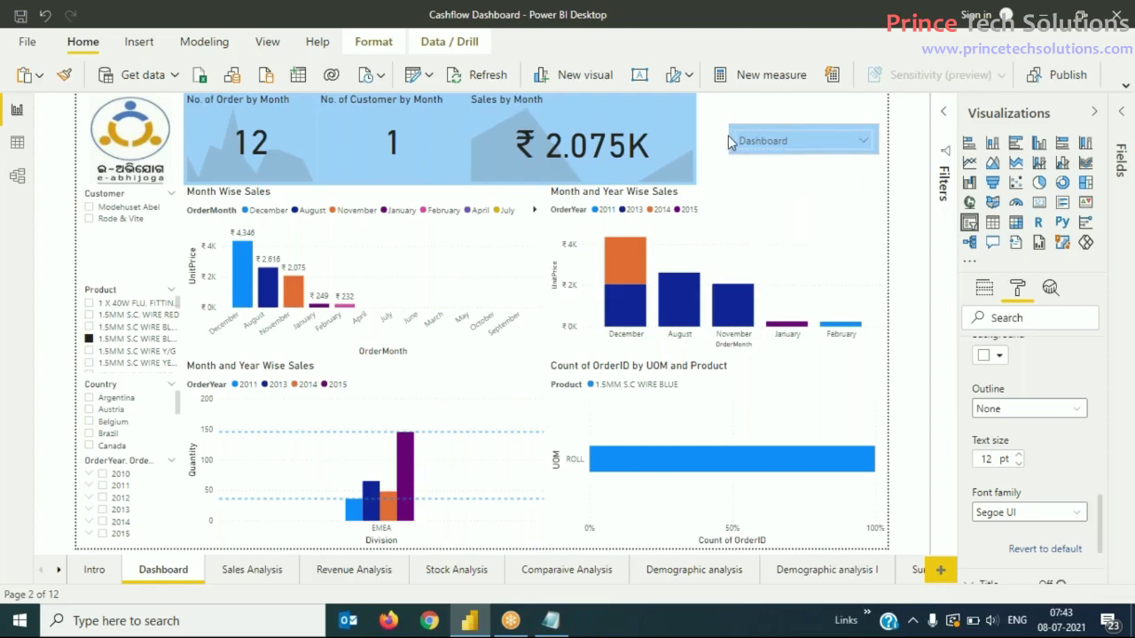
click(865, 143)
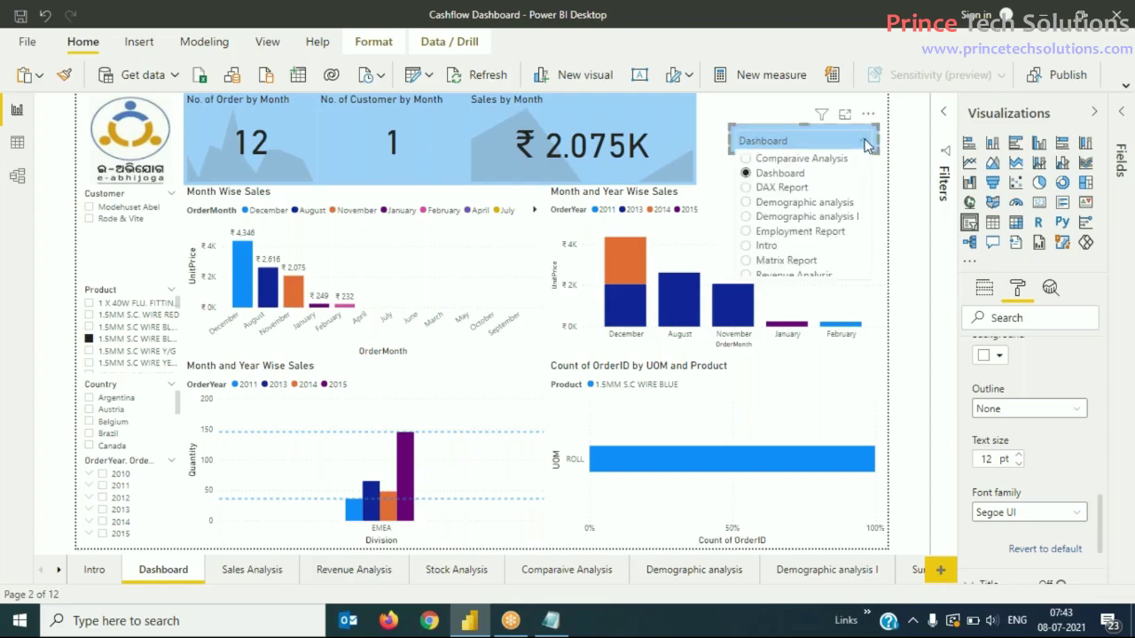
click(743, 109)
mouse_move(740, 112)
mouse_down()
mouse_move(720, 110)
mouse_move(725, 125)
mouse_up()
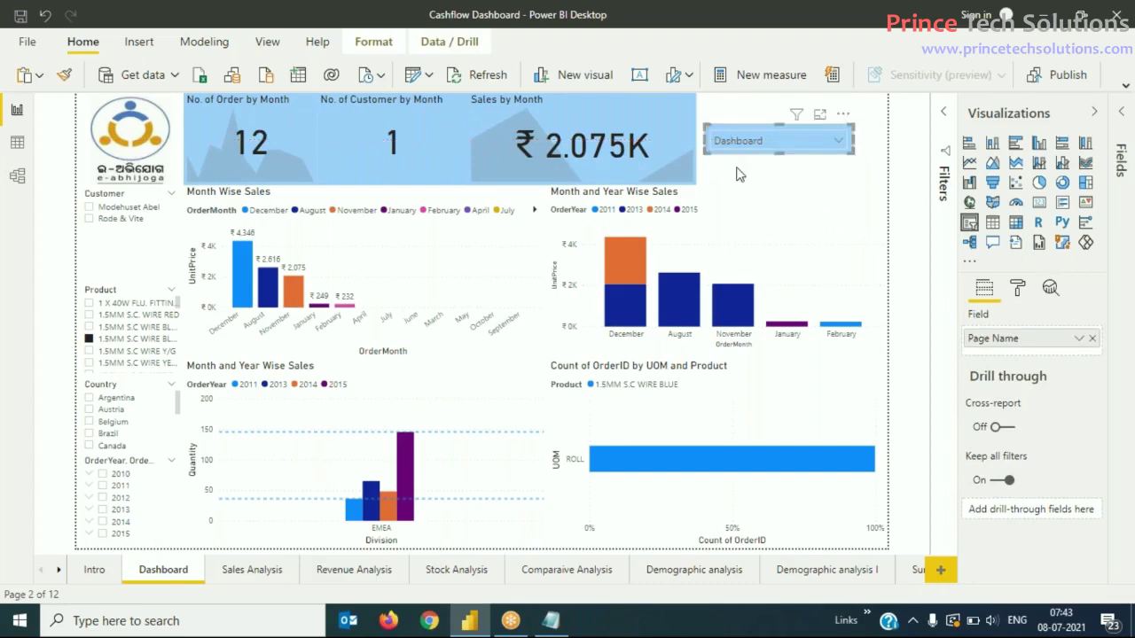
click(858, 156)
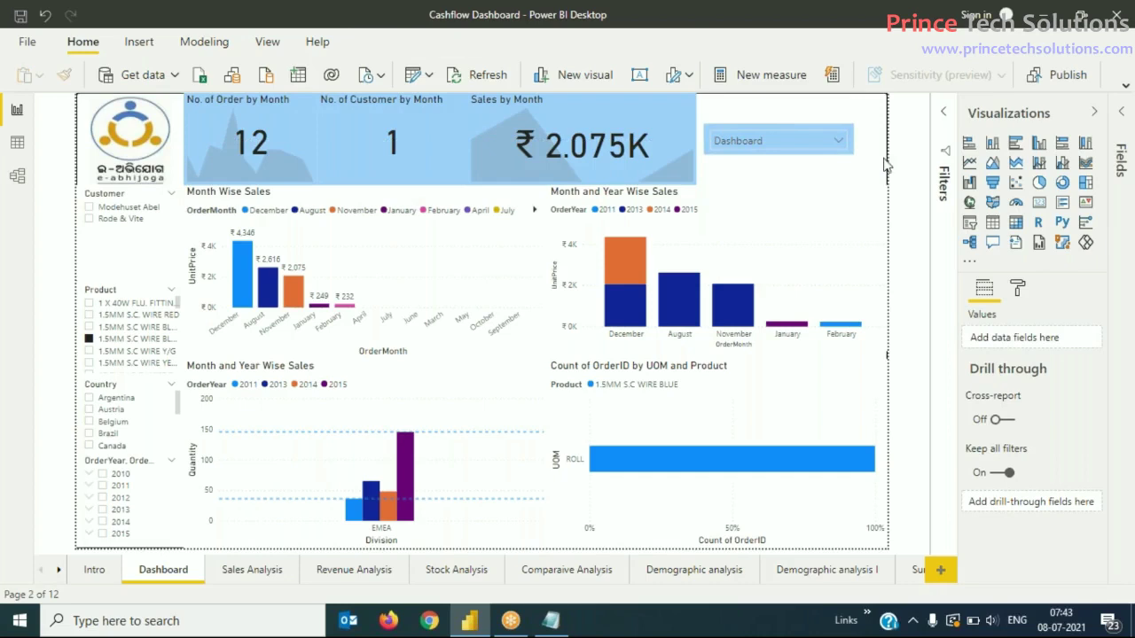
Step: Insert a right arrow button from Buttons and drag it beside the Dashboard page dropdown
click(139, 42)
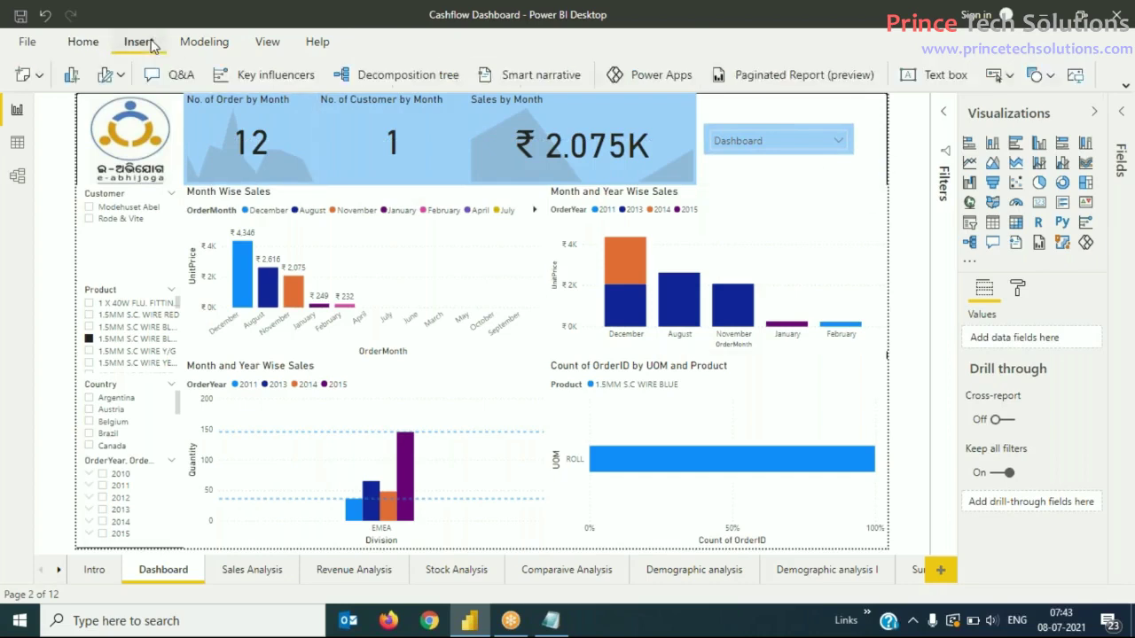
click(1044, 78)
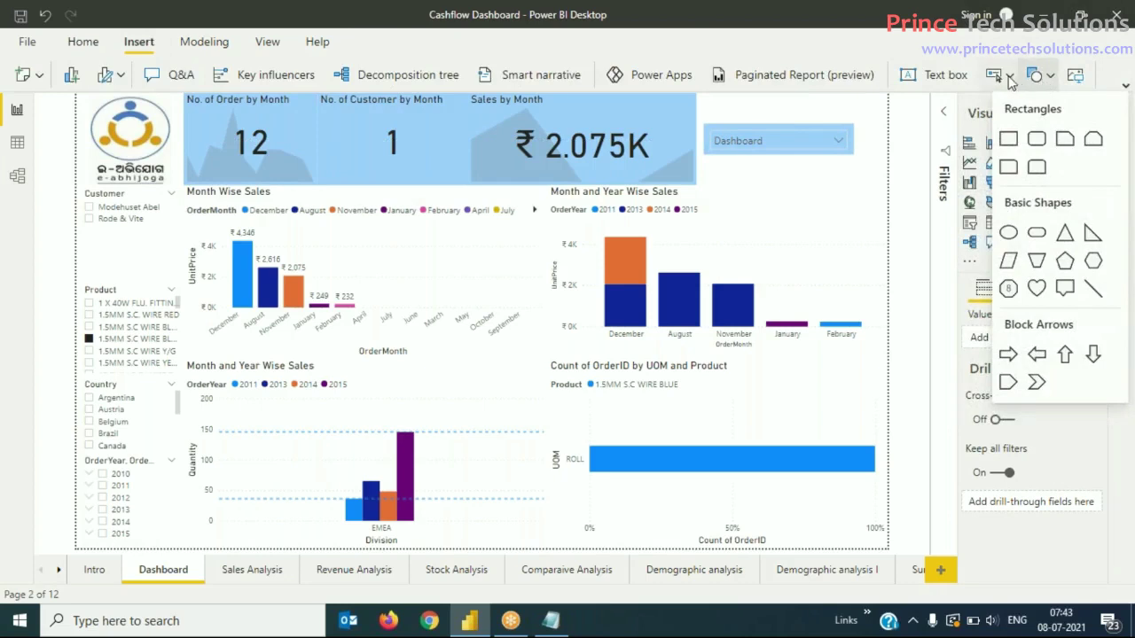
click(1007, 78)
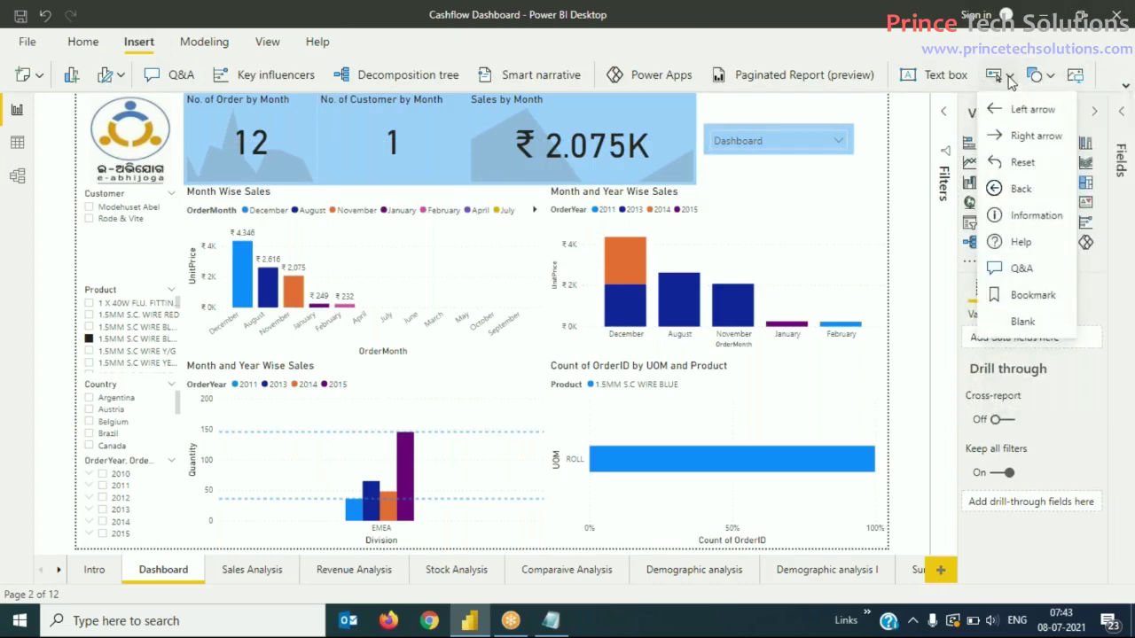
click(1013, 137)
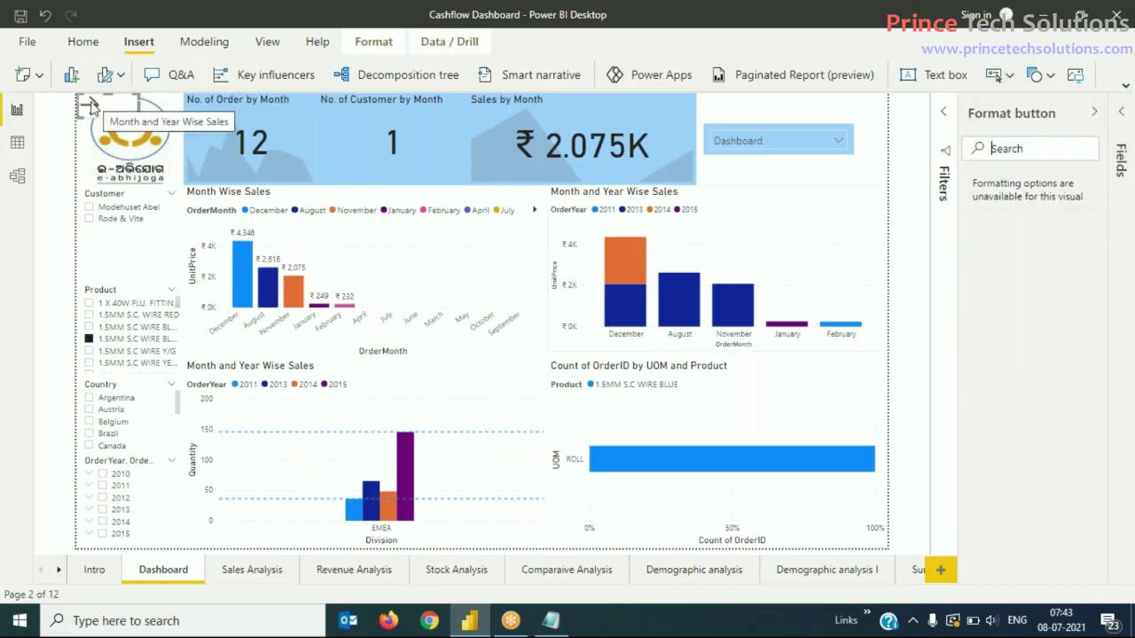
drag(91, 107, 872, 134)
click(864, 182)
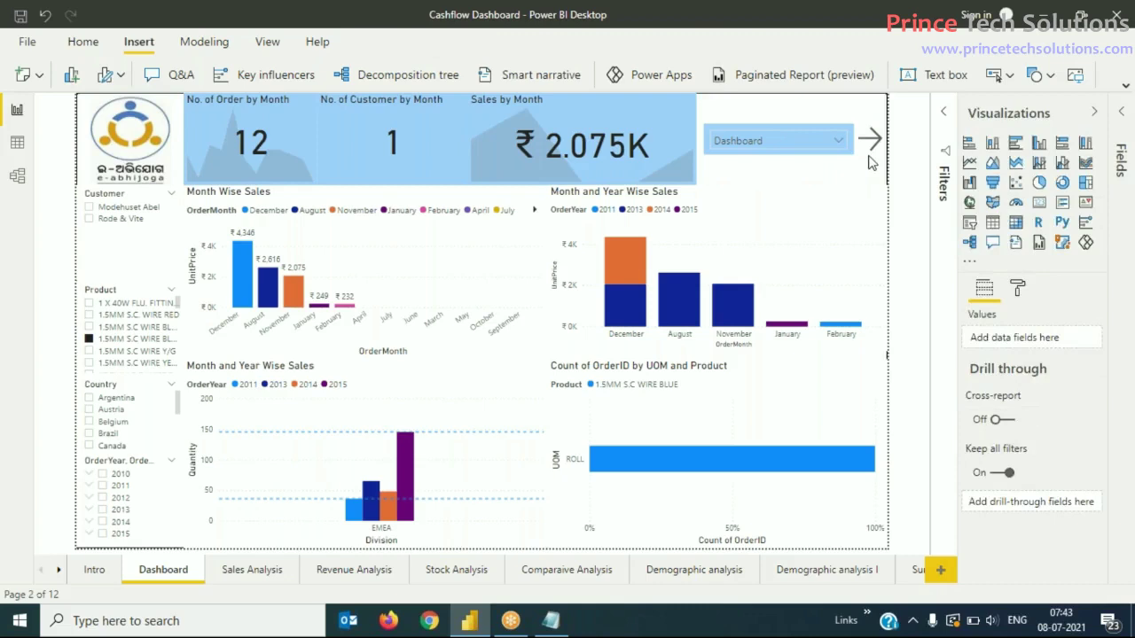
Step: Give the arrow button a light blue background color
click(868, 150)
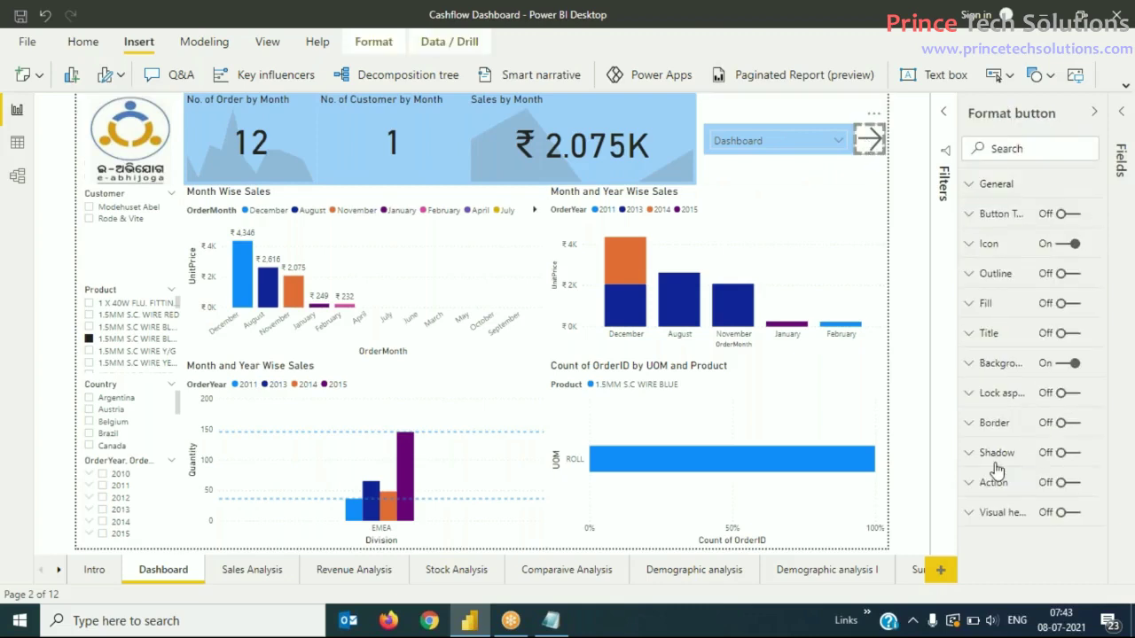
click(971, 376)
click(991, 413)
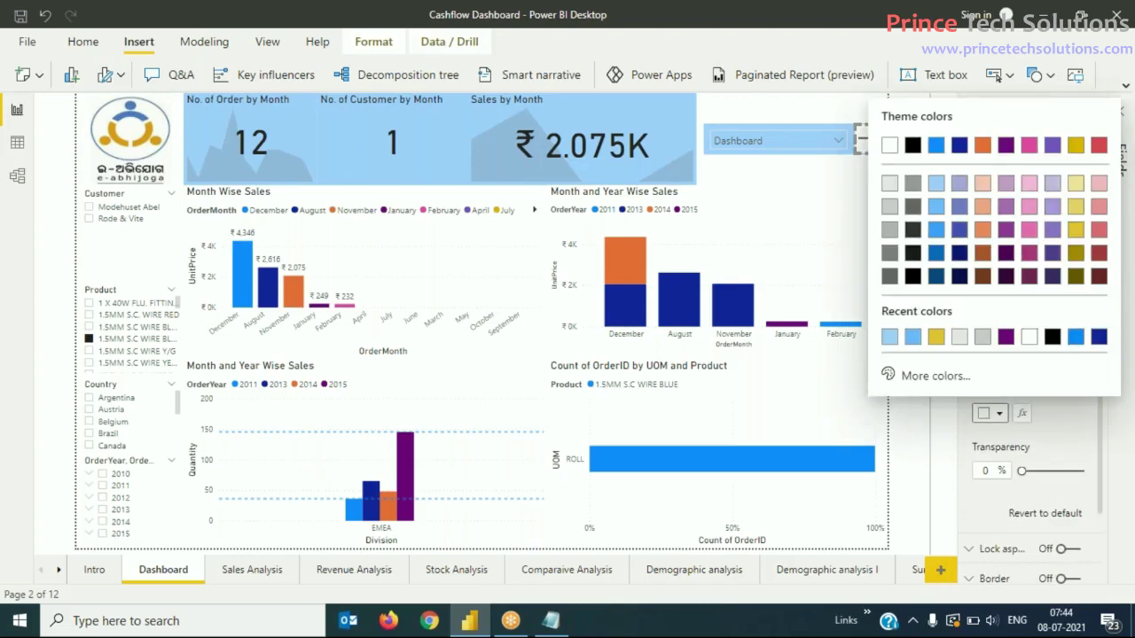
click(937, 186)
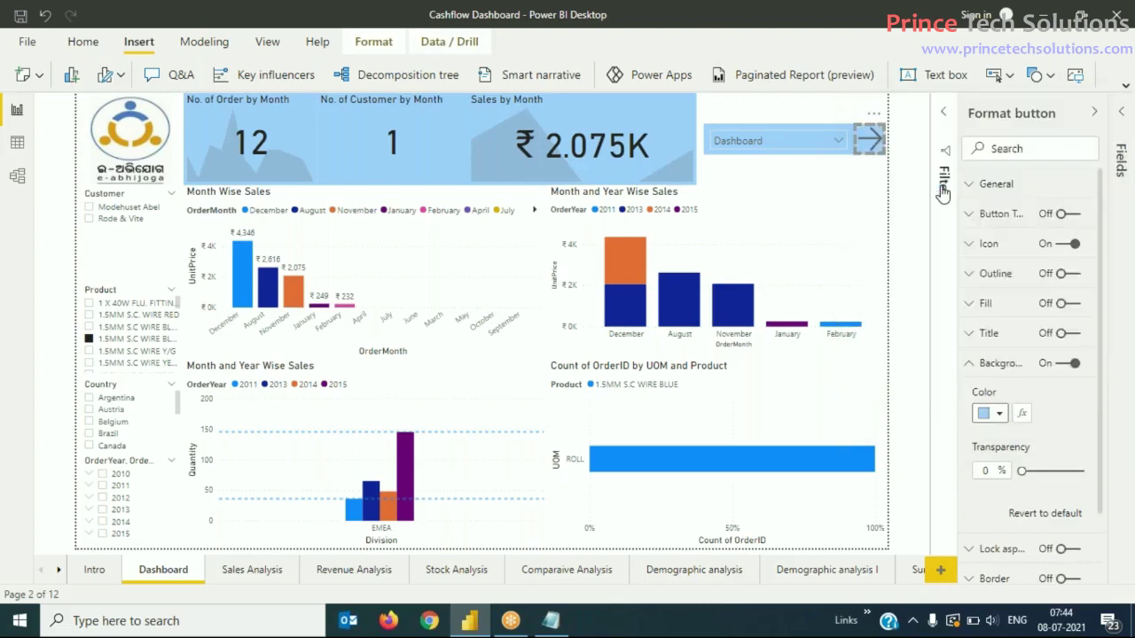
click(970, 364)
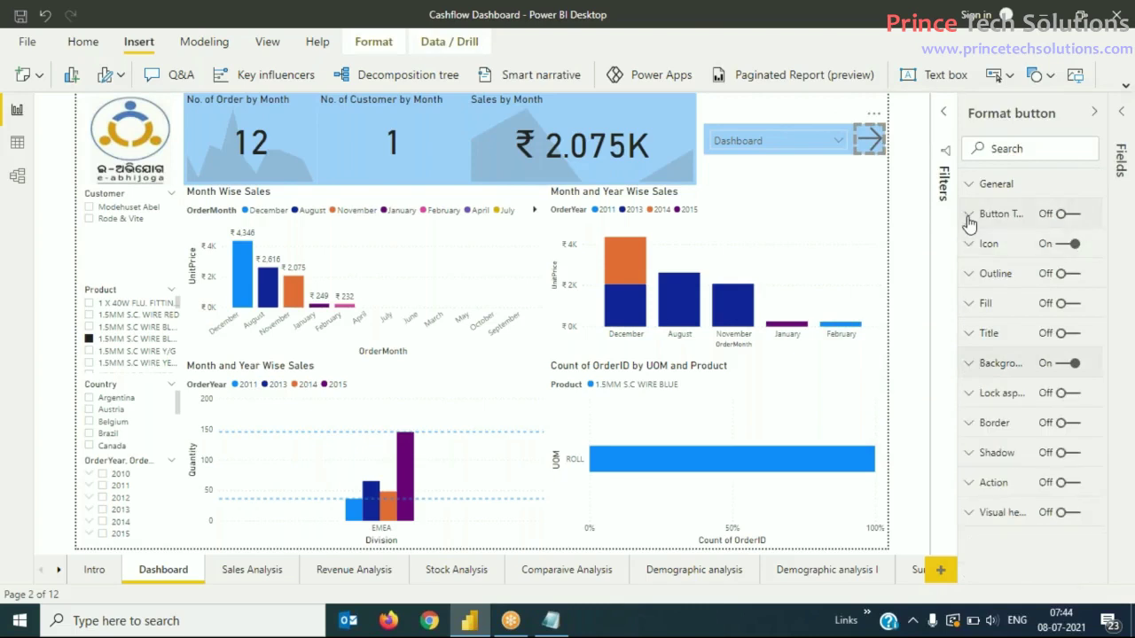
Step: Turn the arrow button's Button Text on
click(969, 215)
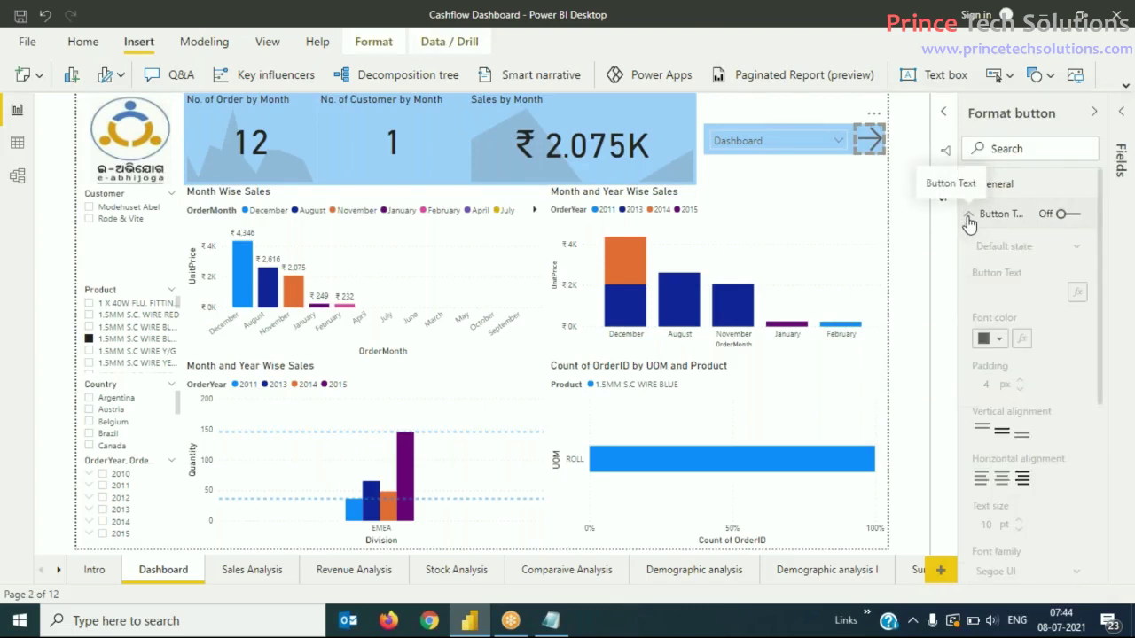
click(968, 214)
click(1062, 213)
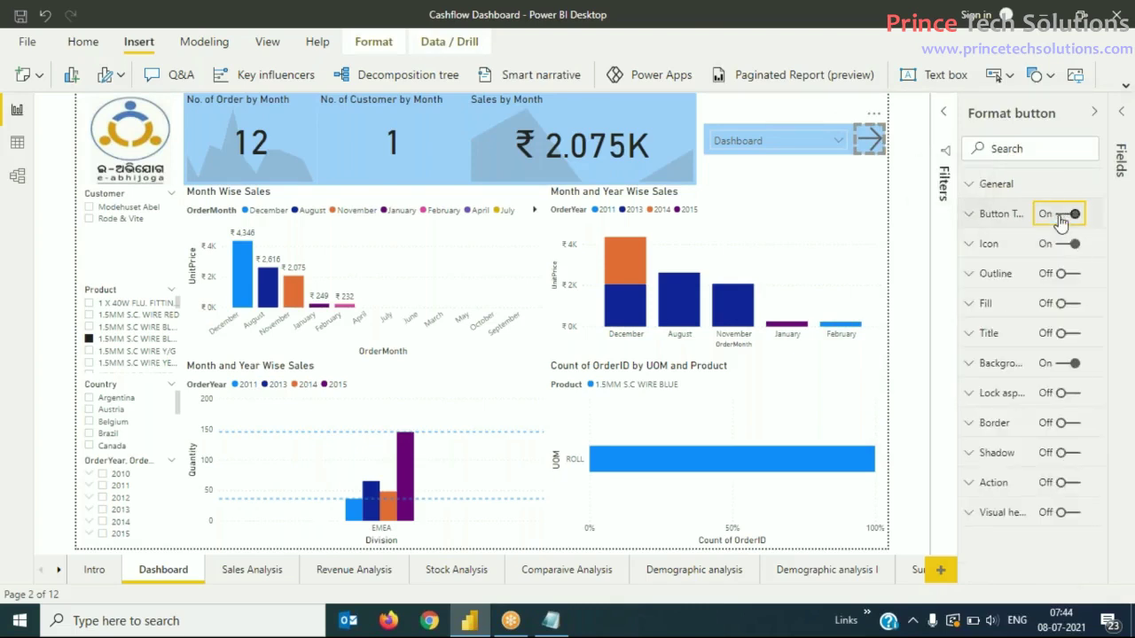
click(970, 216)
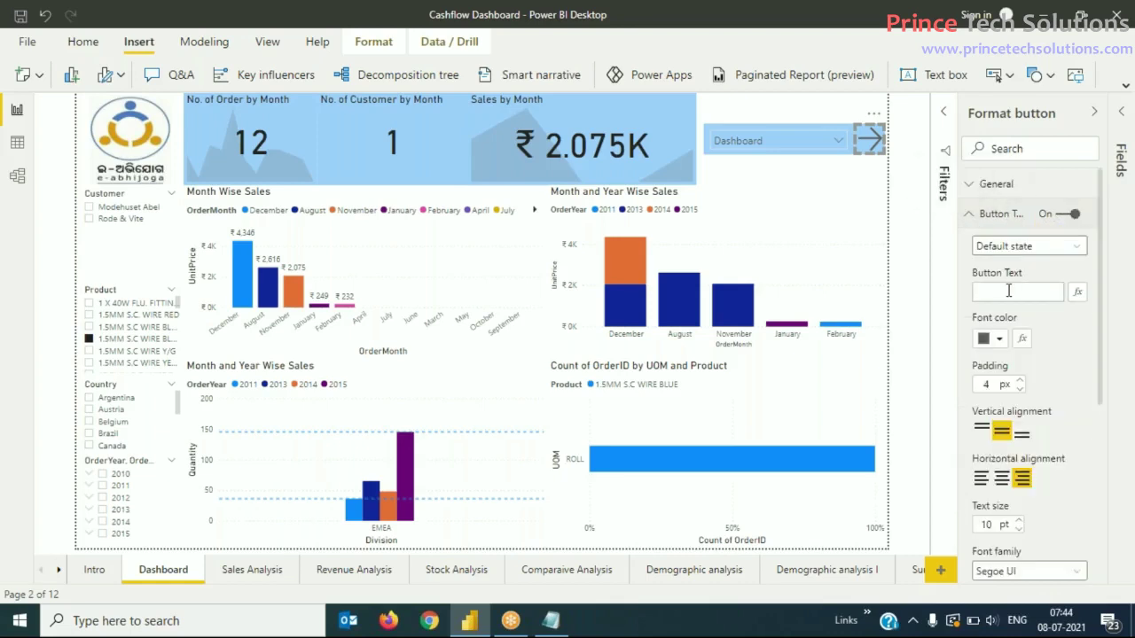
click(972, 217)
Step: Set the button's alt text to 'Click here to navigate' under General
click(974, 191)
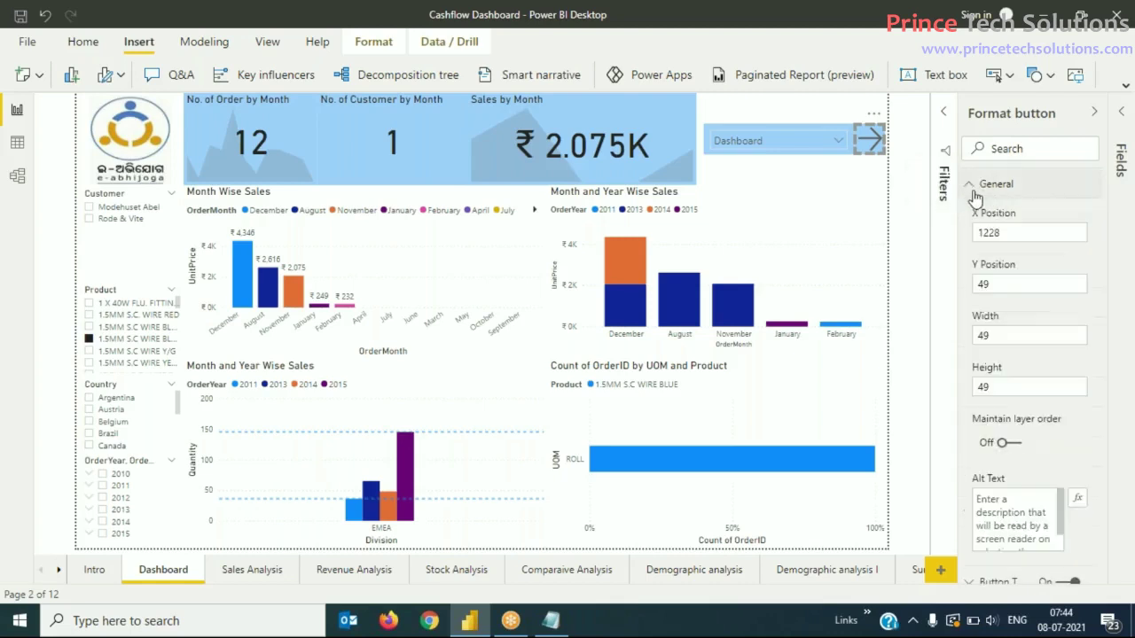
click(1026, 492)
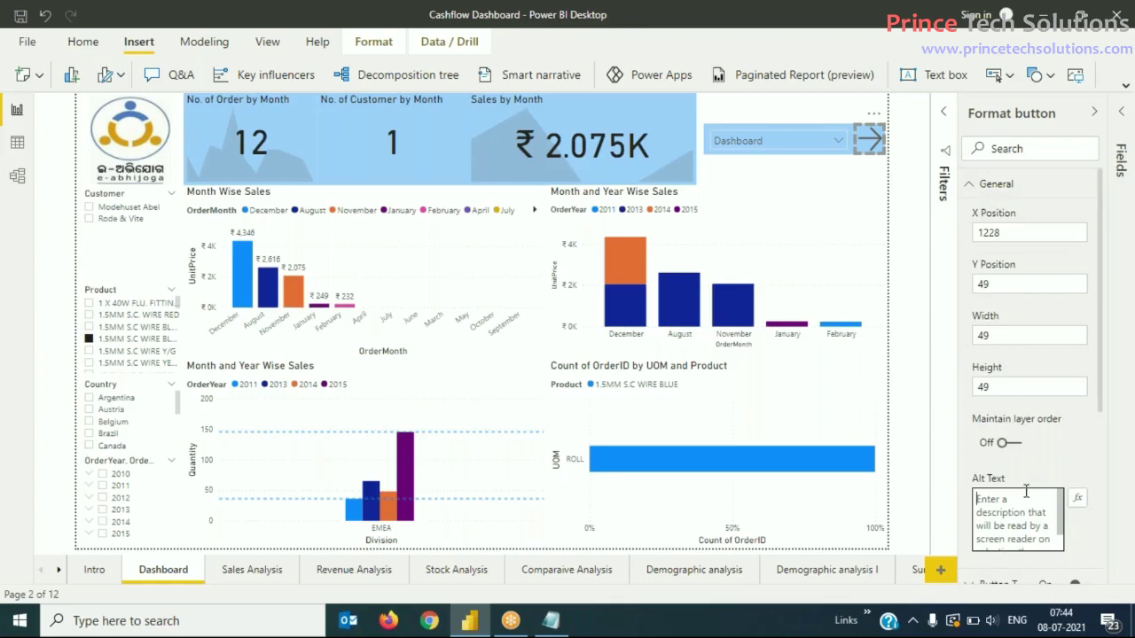
text(Click here to nav)
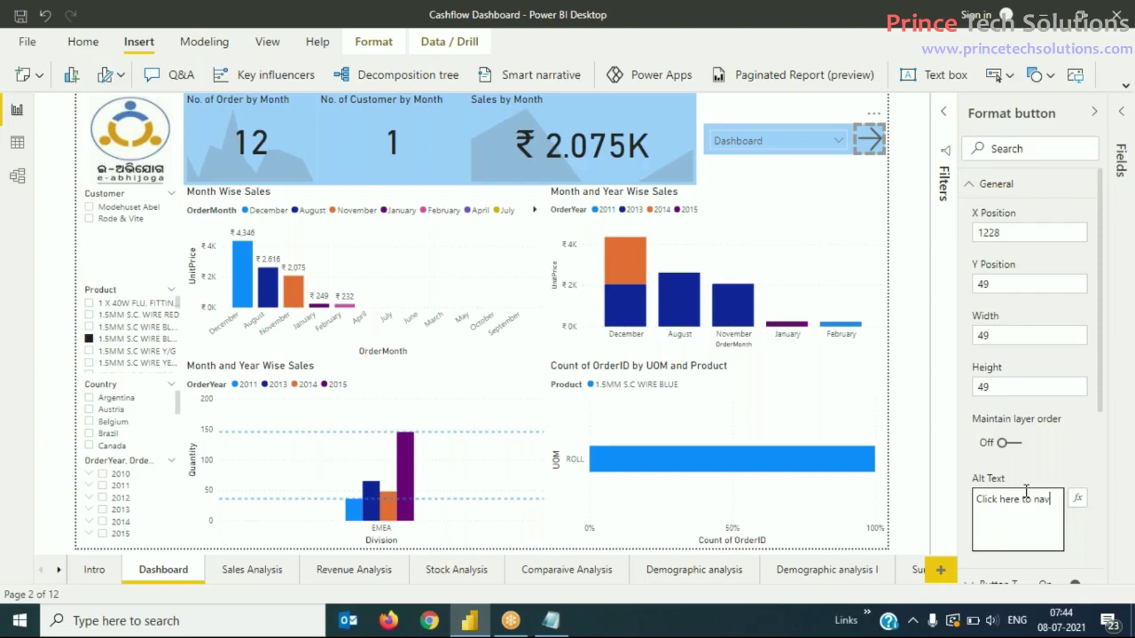
text(igate)
click(979, 463)
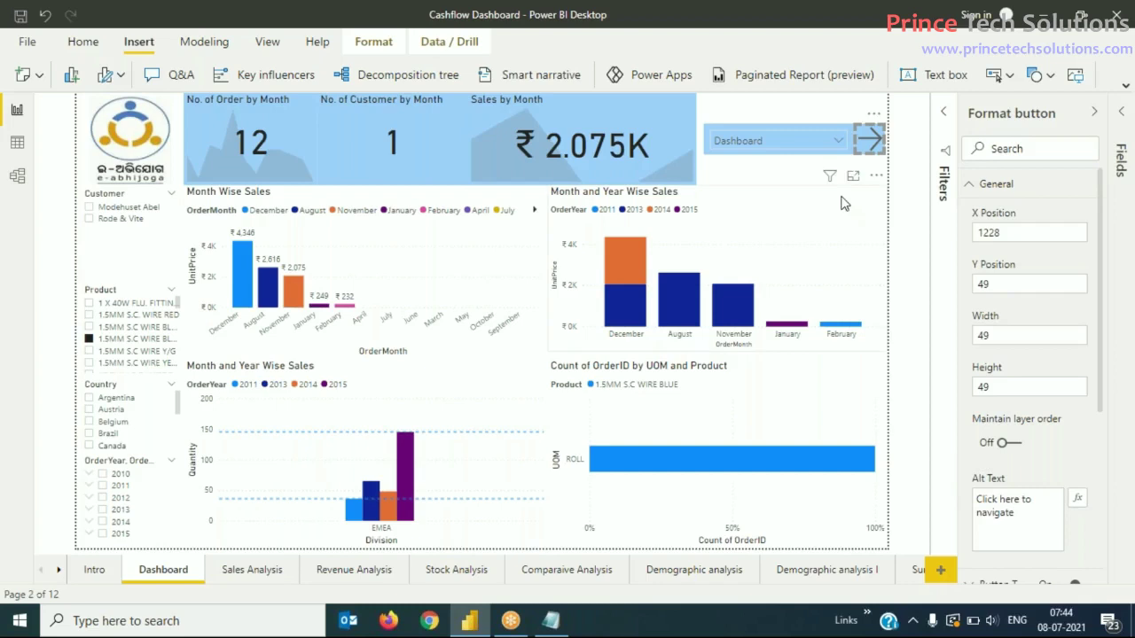
click(766, 165)
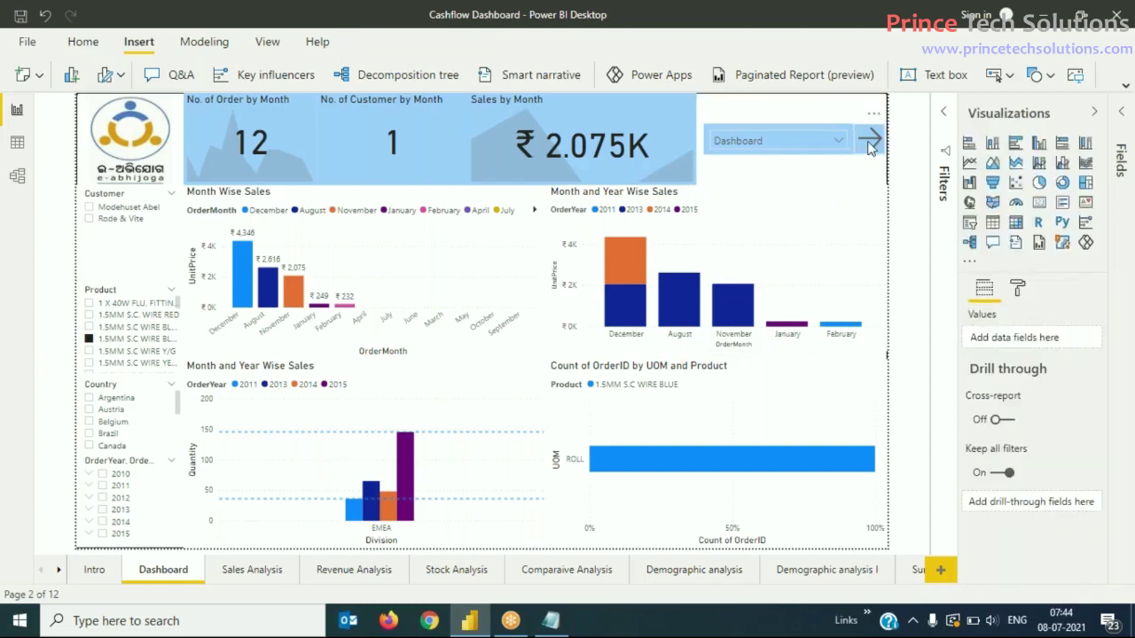
click(869, 148)
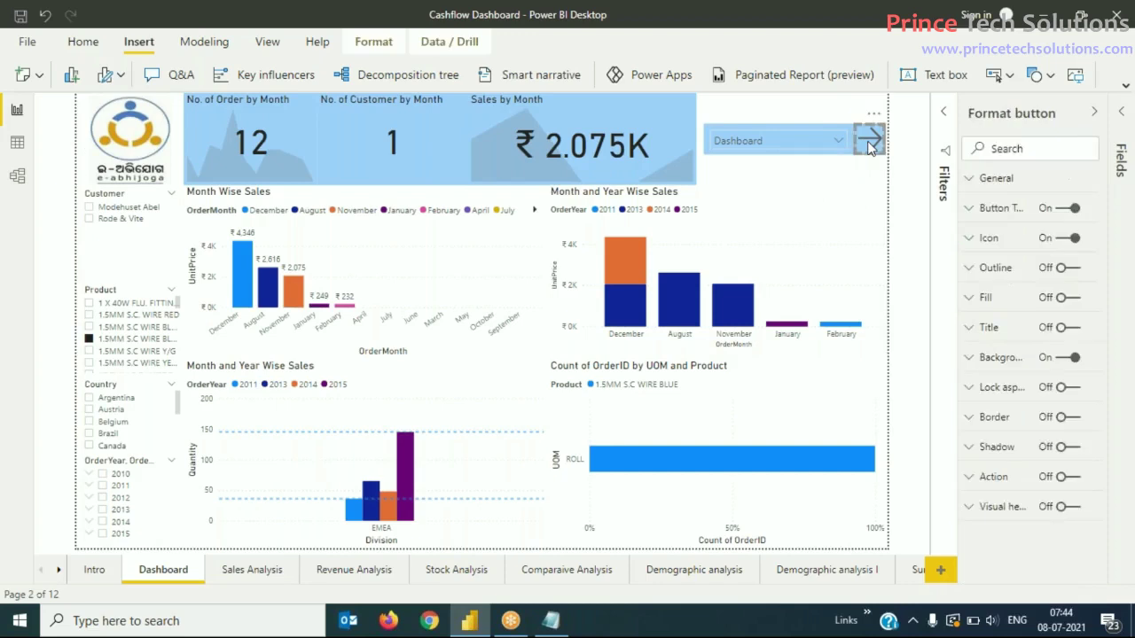
click(757, 177)
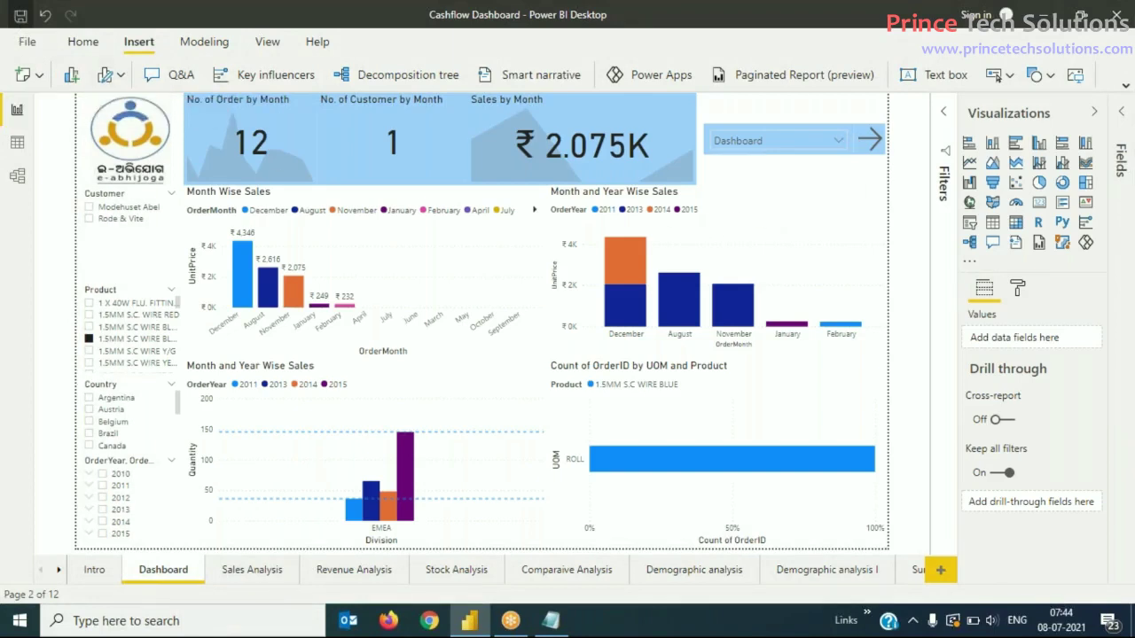
click(840, 147)
click(840, 147)
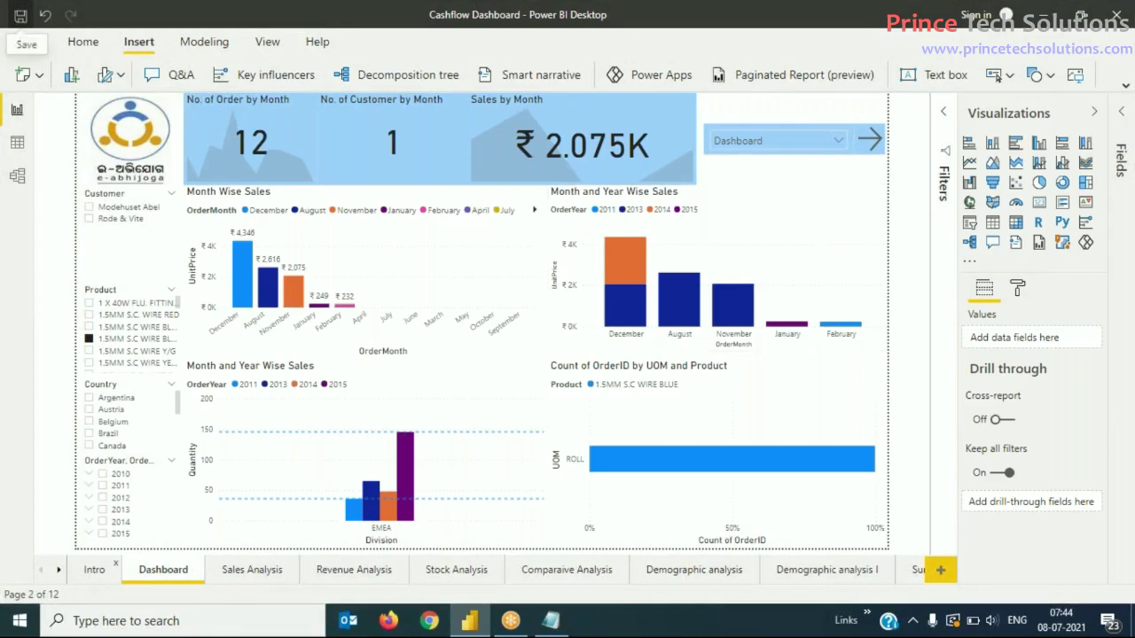
Step: Check the Page Name slicer's page list, then view its Format visual settings
click(811, 144)
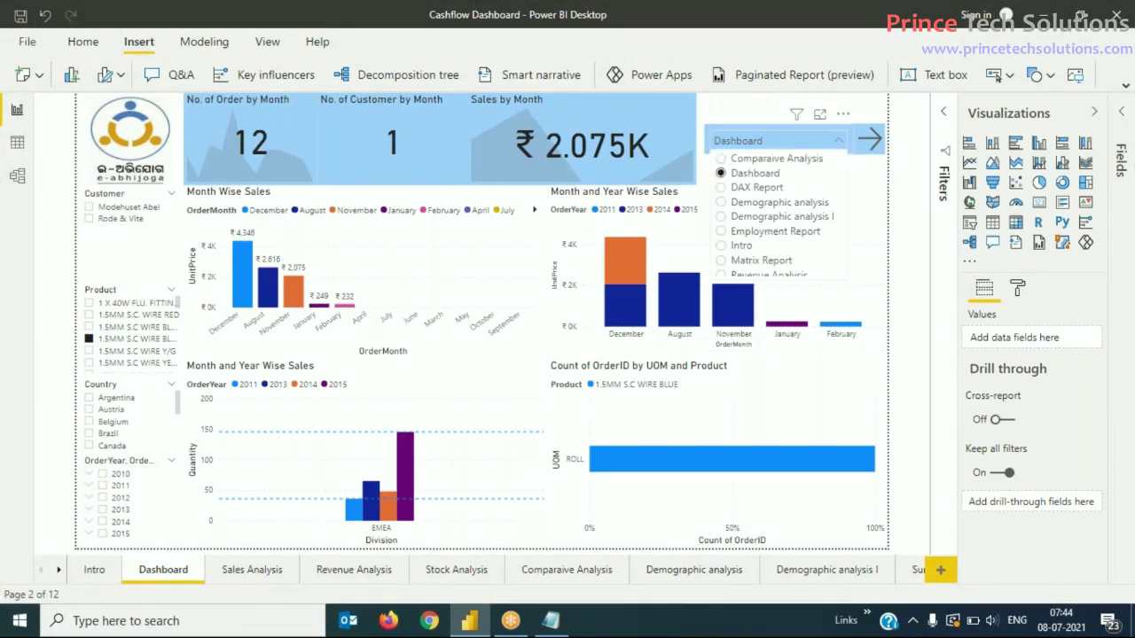
click(758, 130)
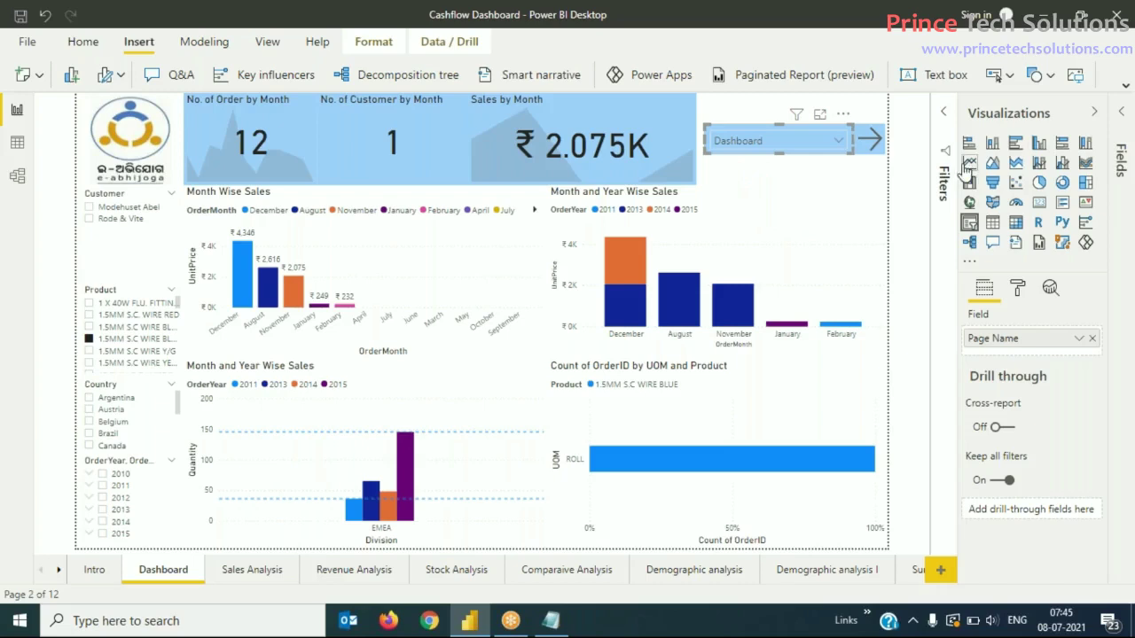
click(1020, 291)
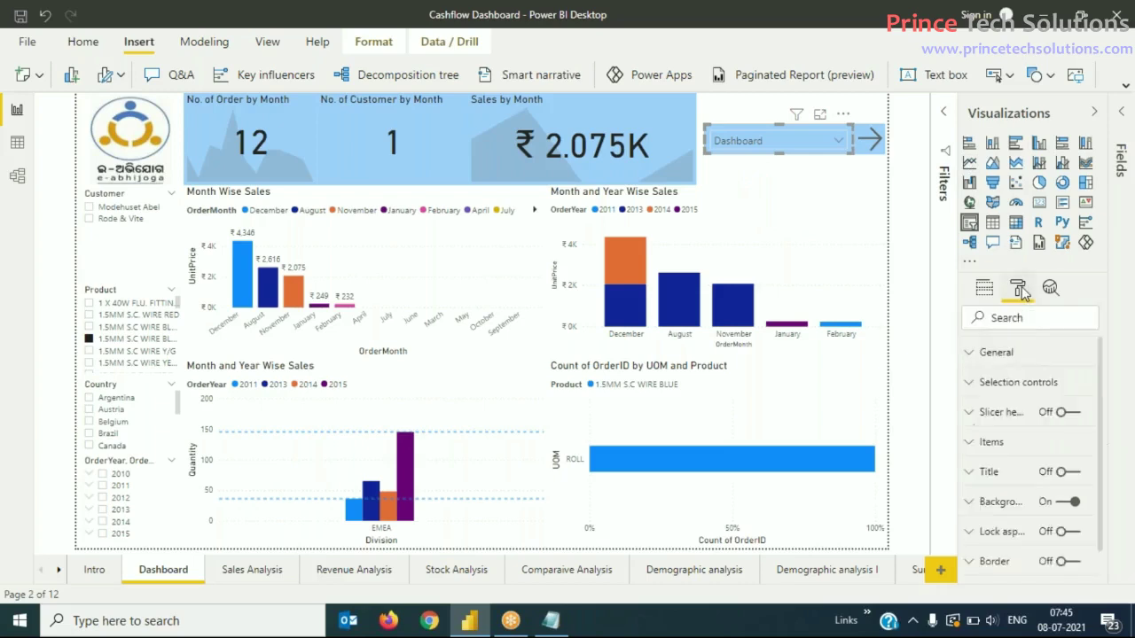
scroll(1079, 384, down, 1)
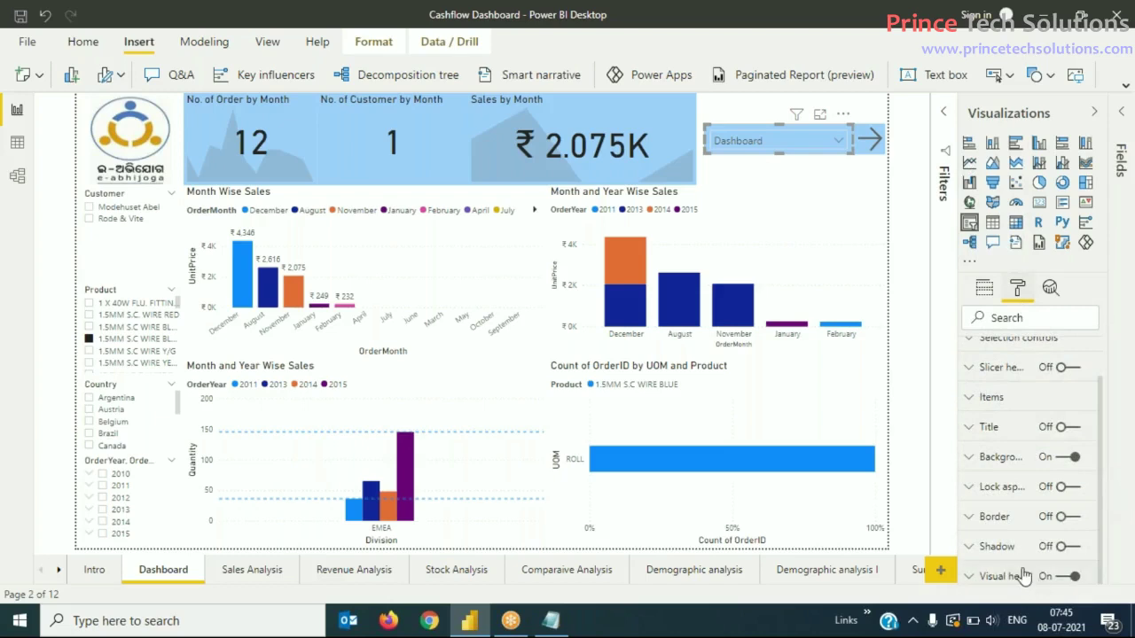
Step: Turn on the arrow button's Action and set its Type to Page navigation
click(870, 149)
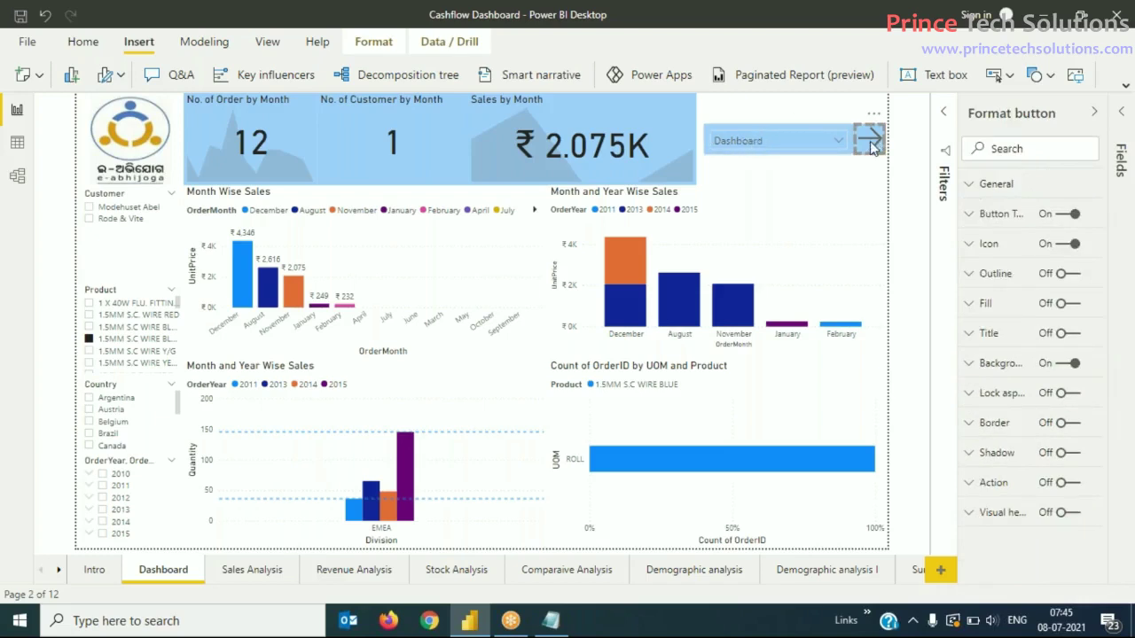
click(1063, 486)
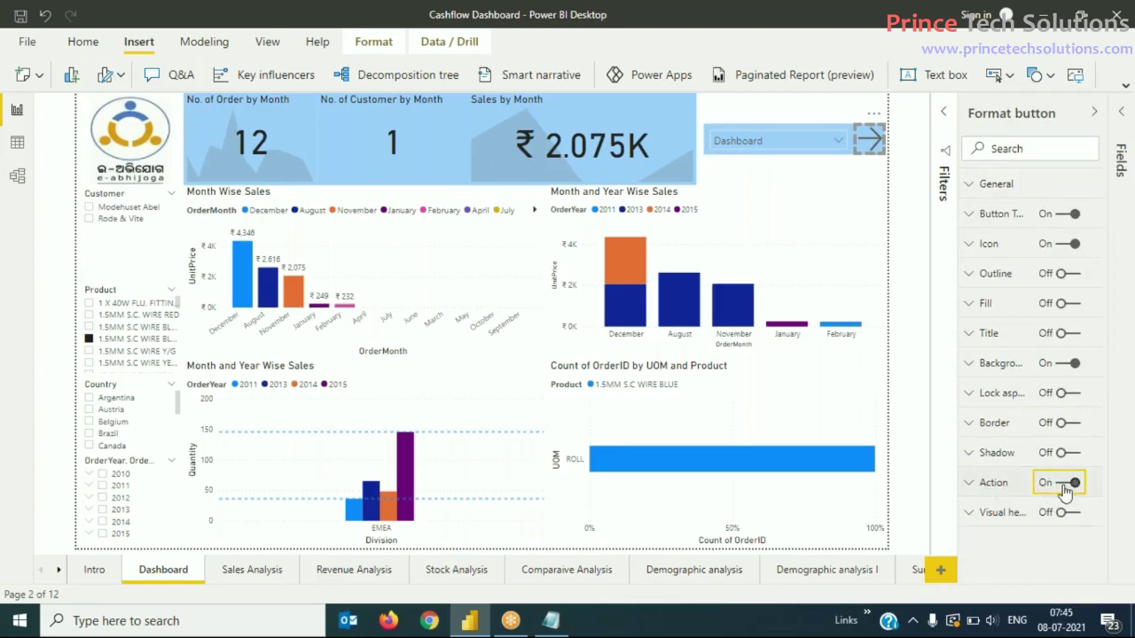
click(971, 485)
scroll(1084, 435, down, 1)
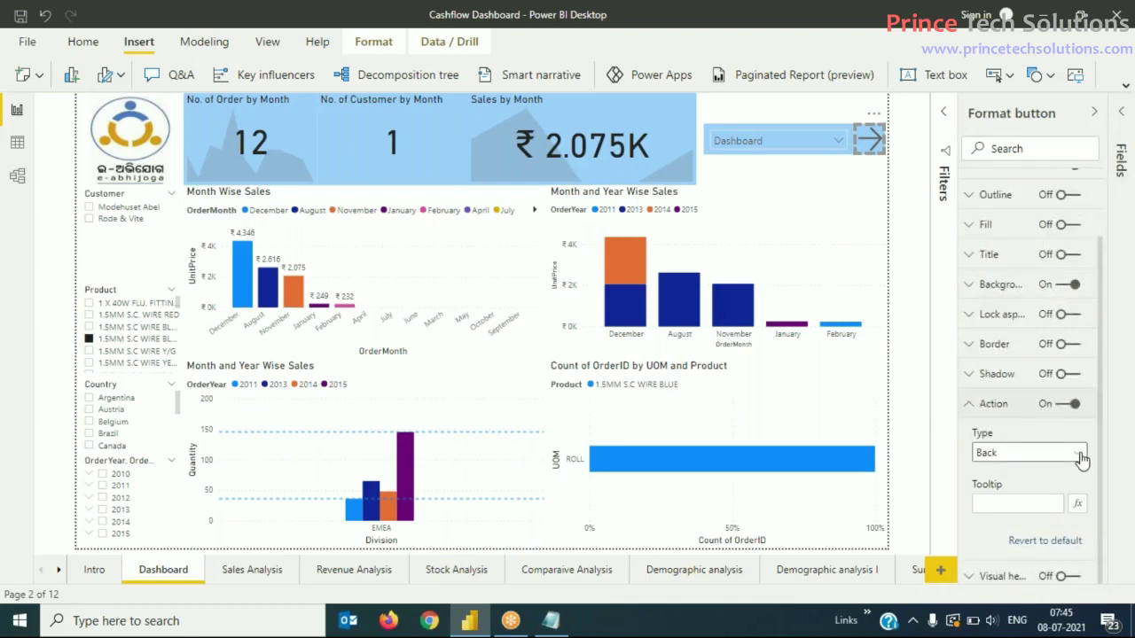
click(1080, 455)
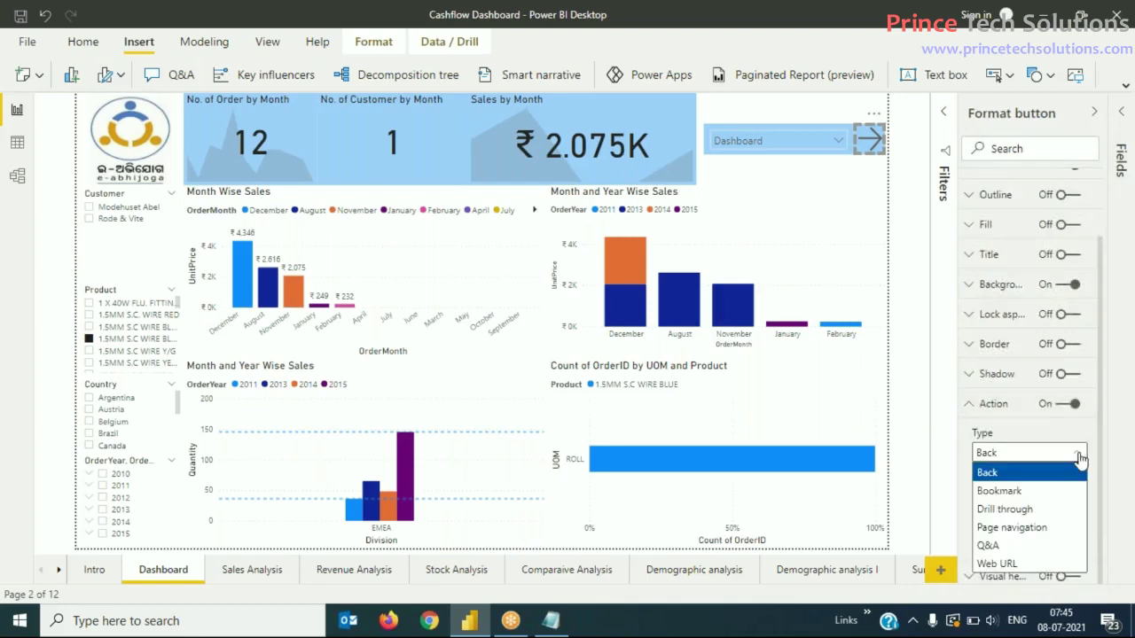
click(1044, 530)
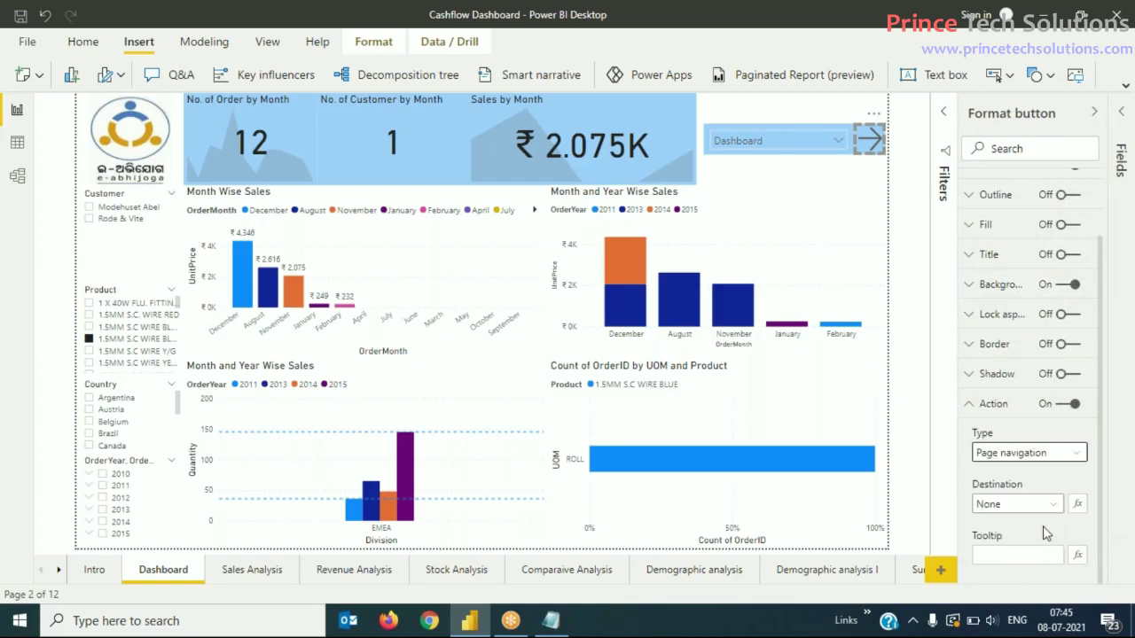
click(94, 571)
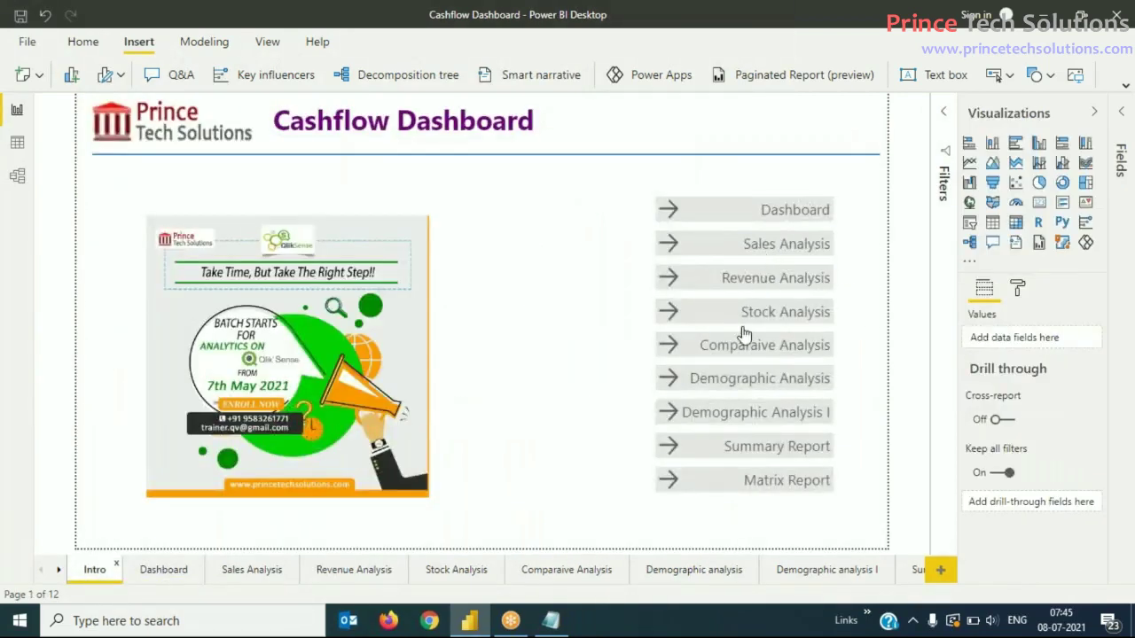
click(160, 576)
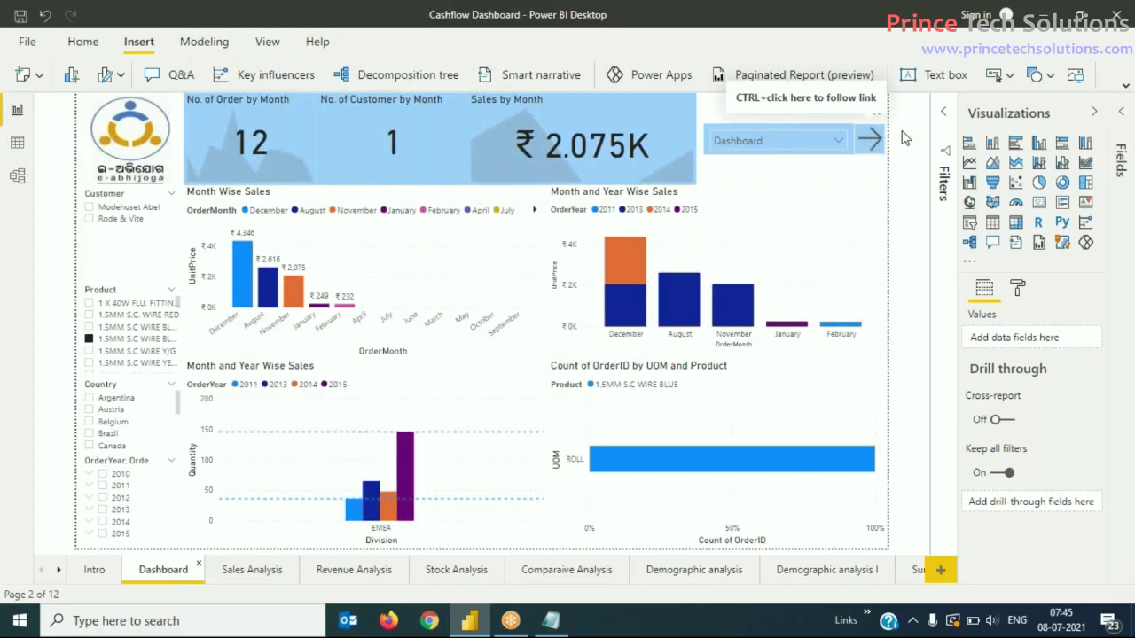
click(94, 573)
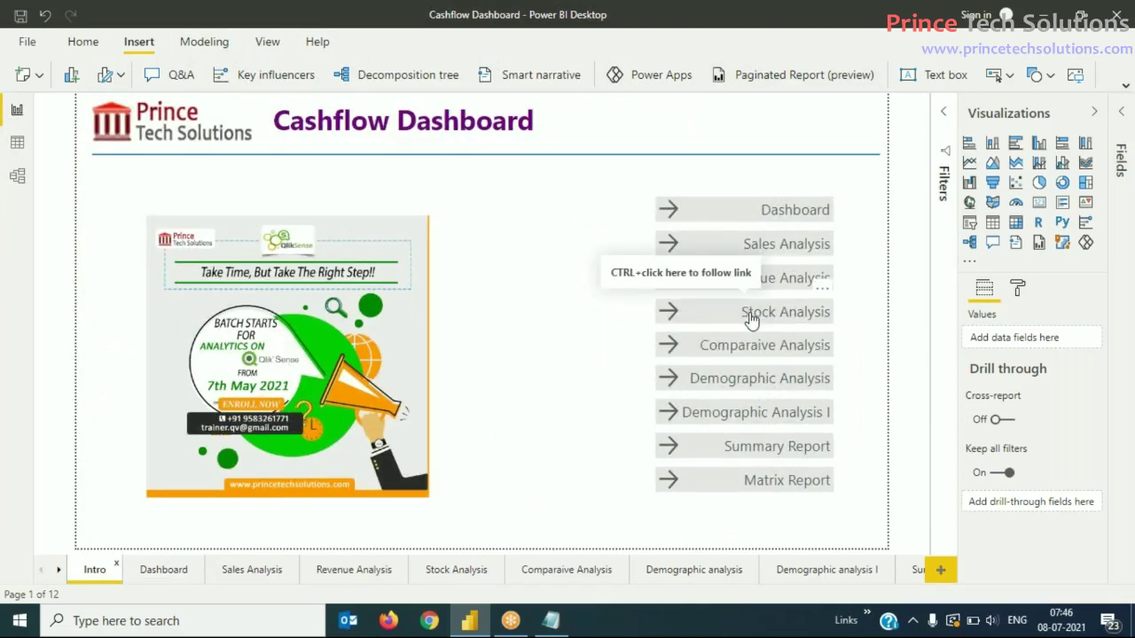
click(155, 574)
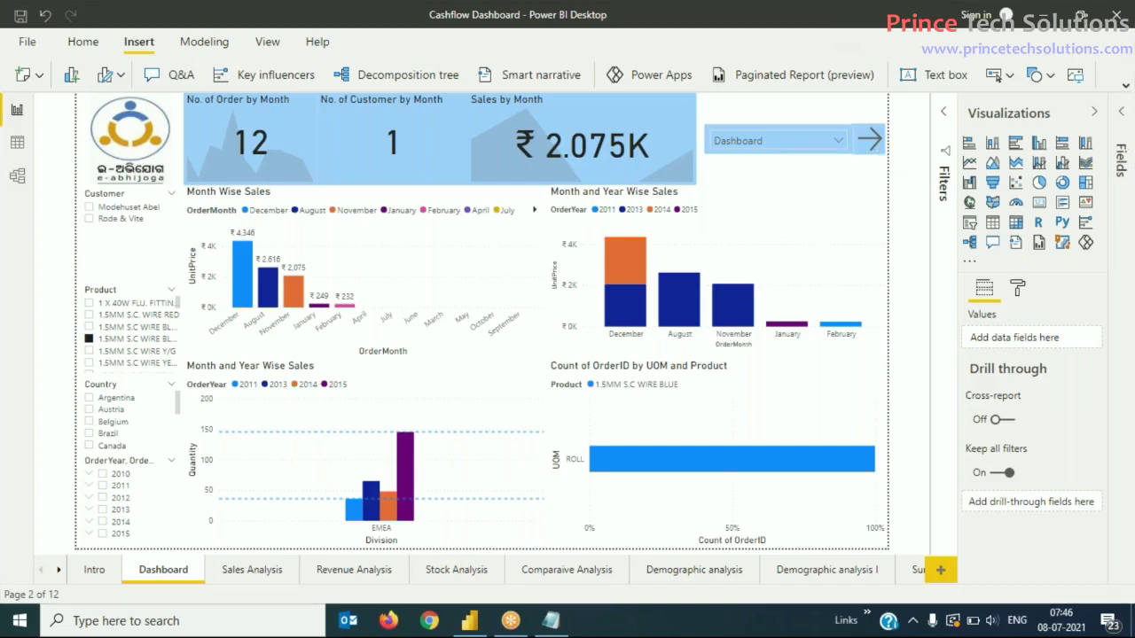
Step: Review the arrow button's Destination list without choosing, then open the Destination fx conditional settings
click(869, 139)
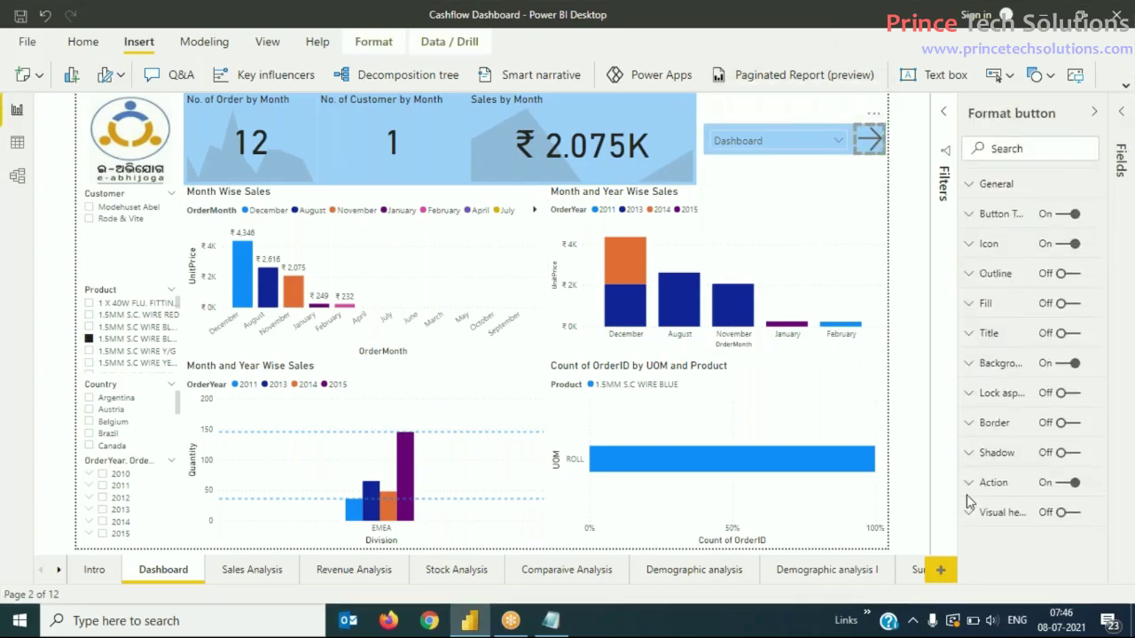
click(973, 486)
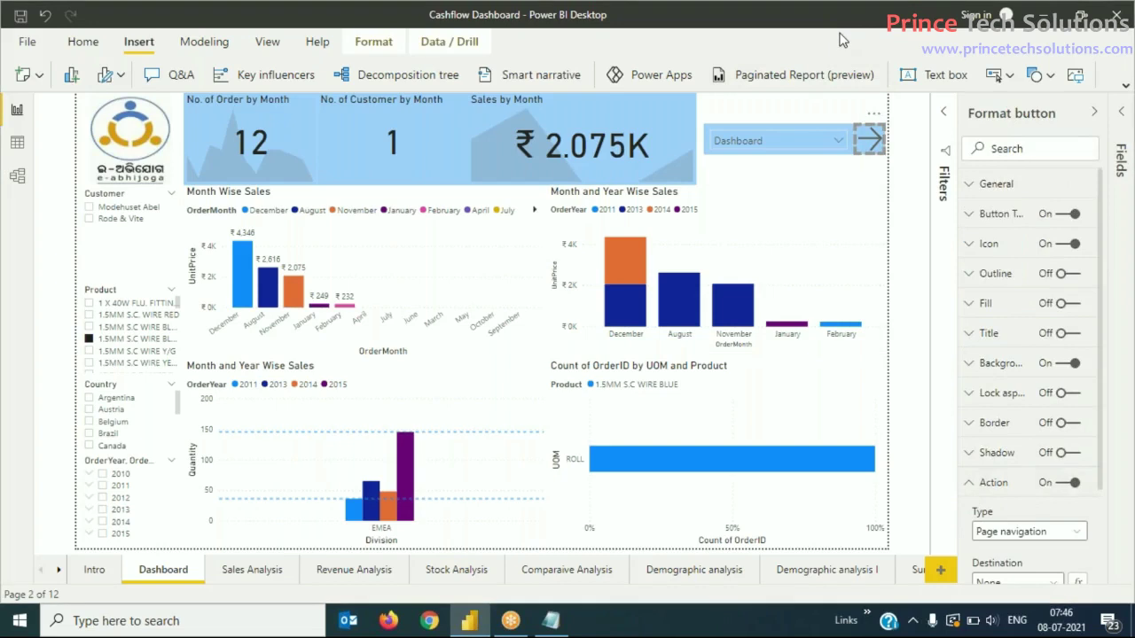
scroll(1036, 368, down, 3)
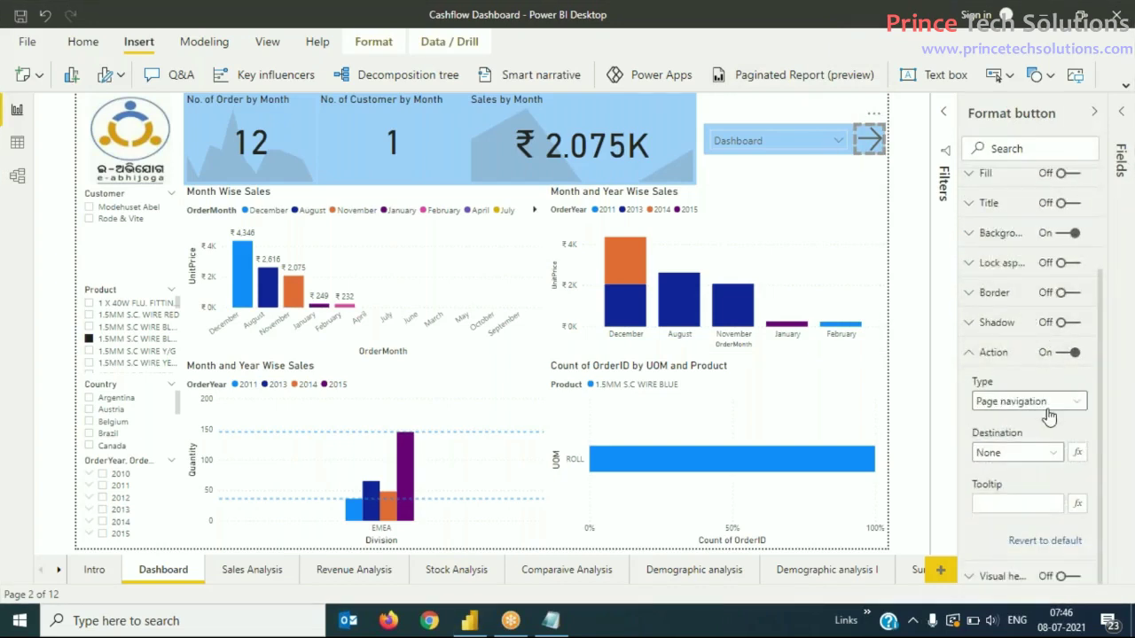
click(1052, 462)
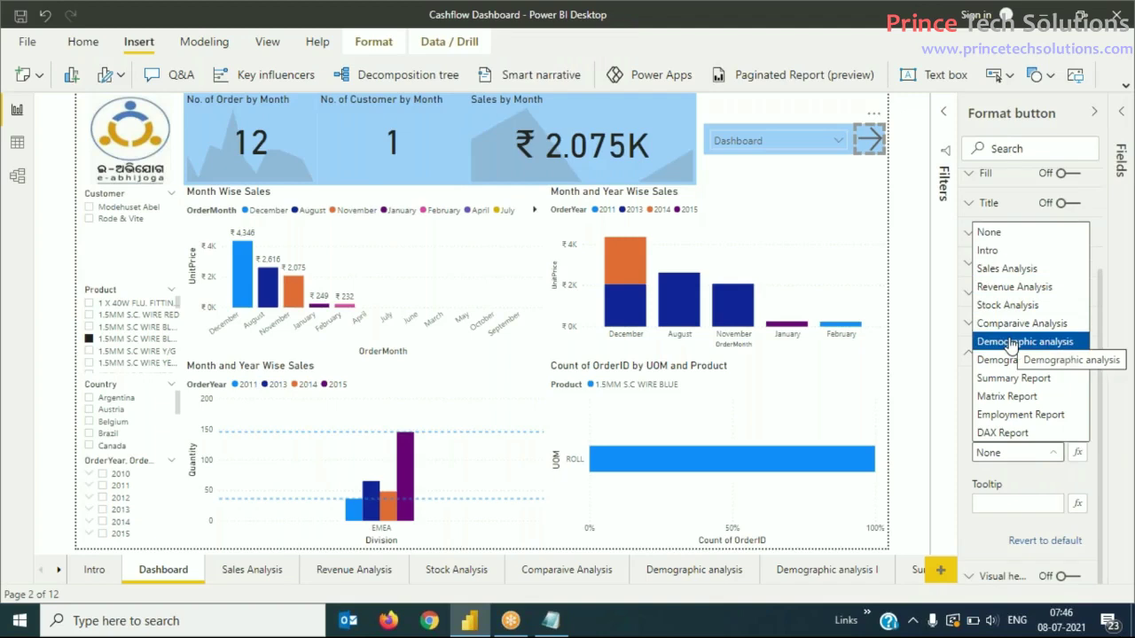
click(1027, 482)
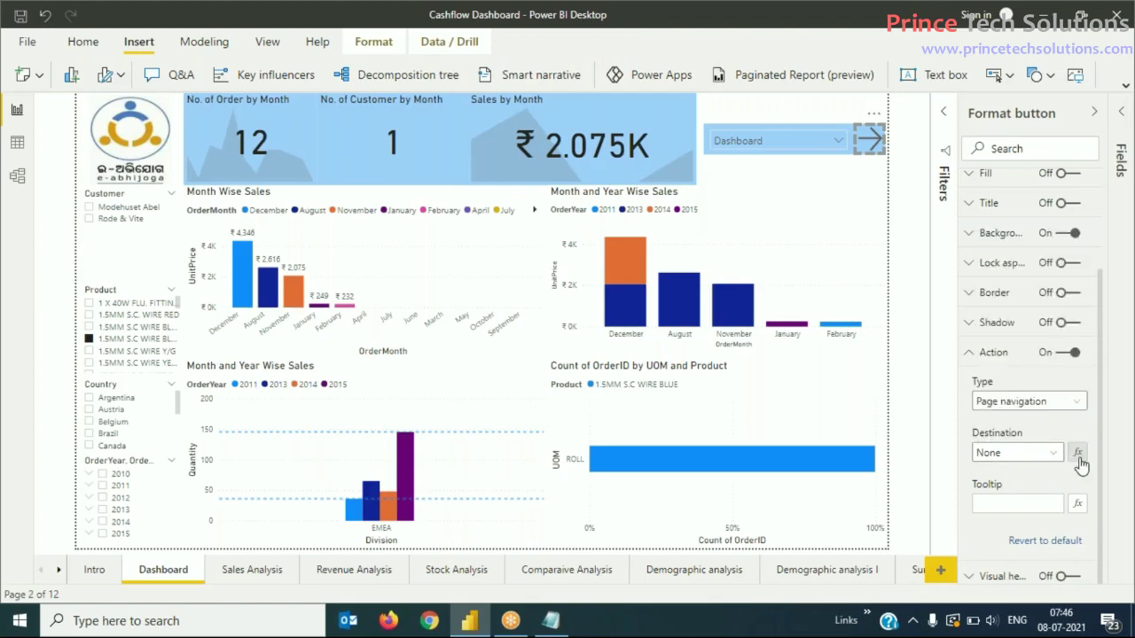
click(997, 501)
click(1079, 454)
click(1078, 456)
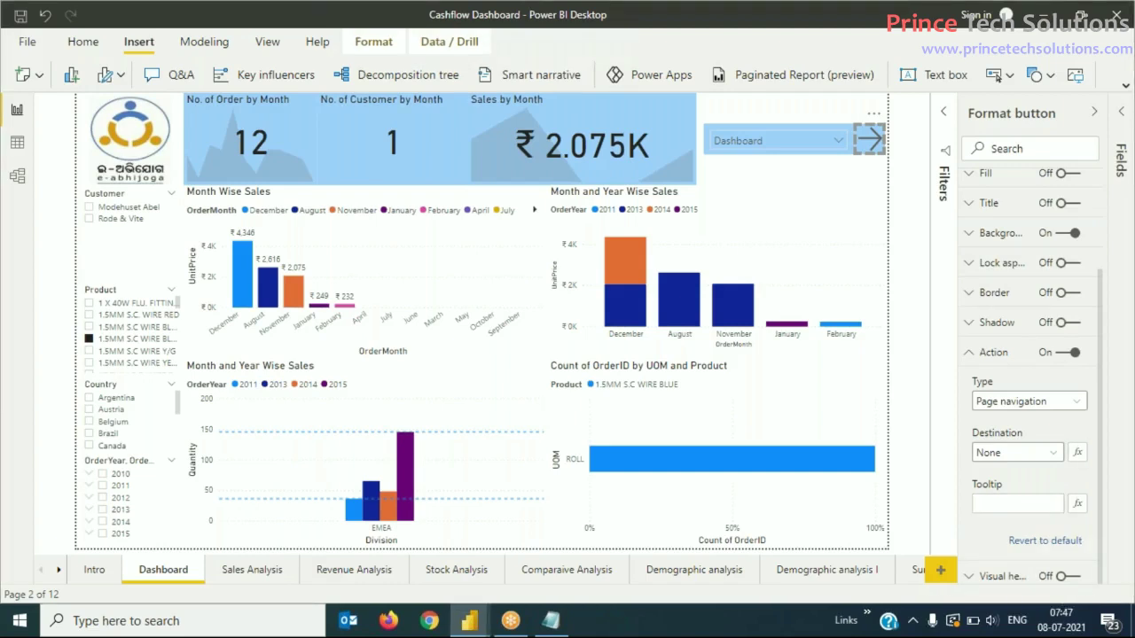
Step: Set Destination to Field value based on MasterPages Page Name, summarized as First
click(1076, 452)
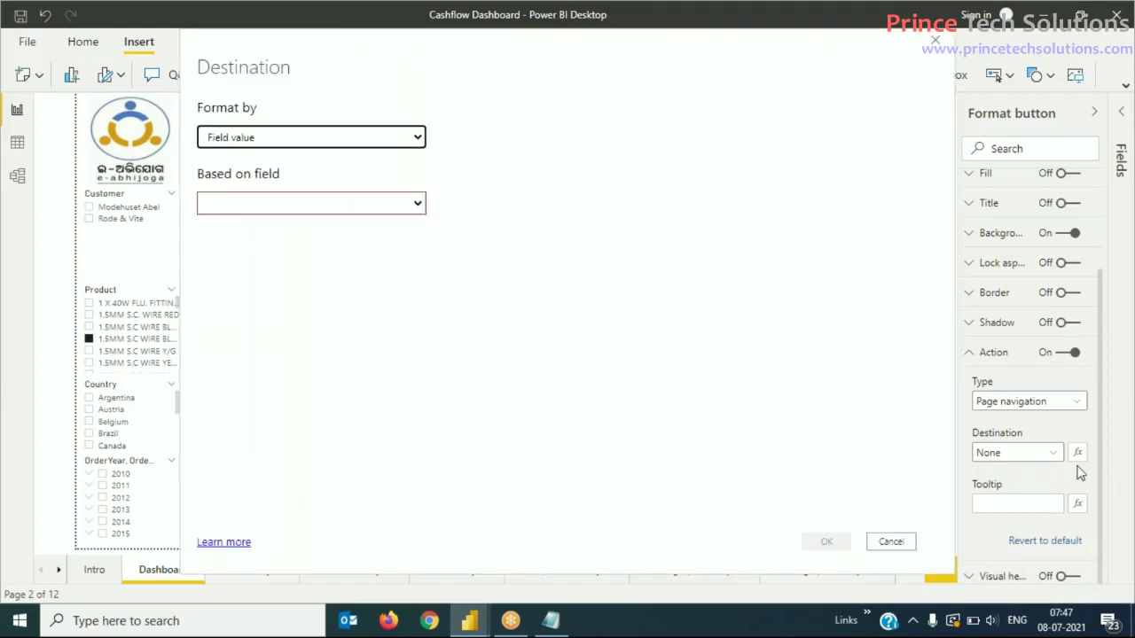
click(417, 137)
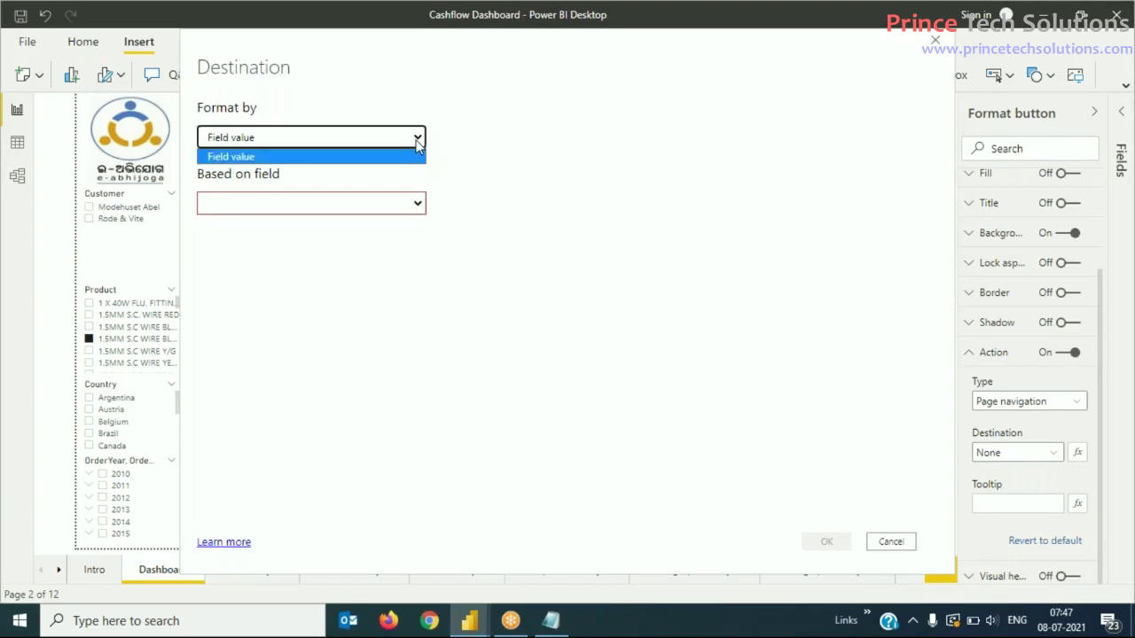
click(316, 139)
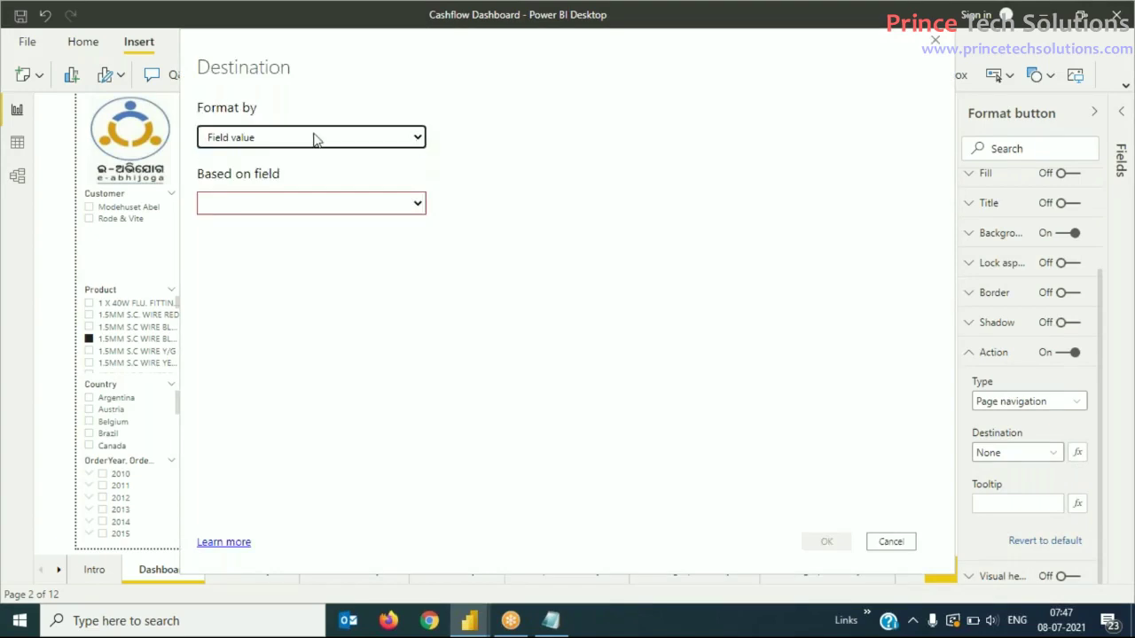
click(416, 213)
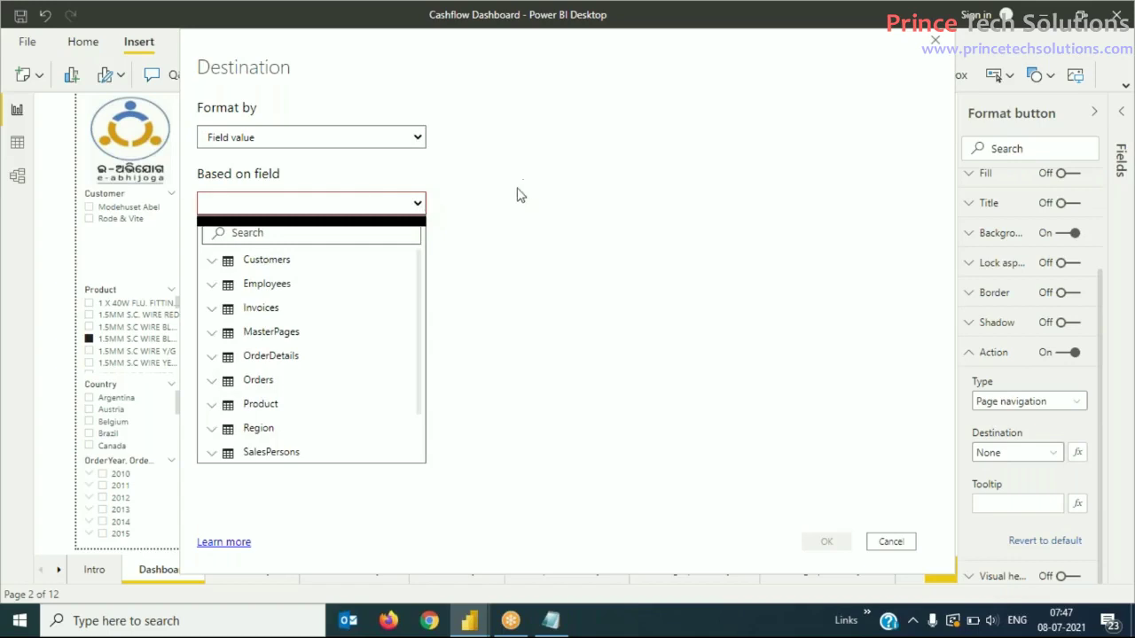
click(212, 333)
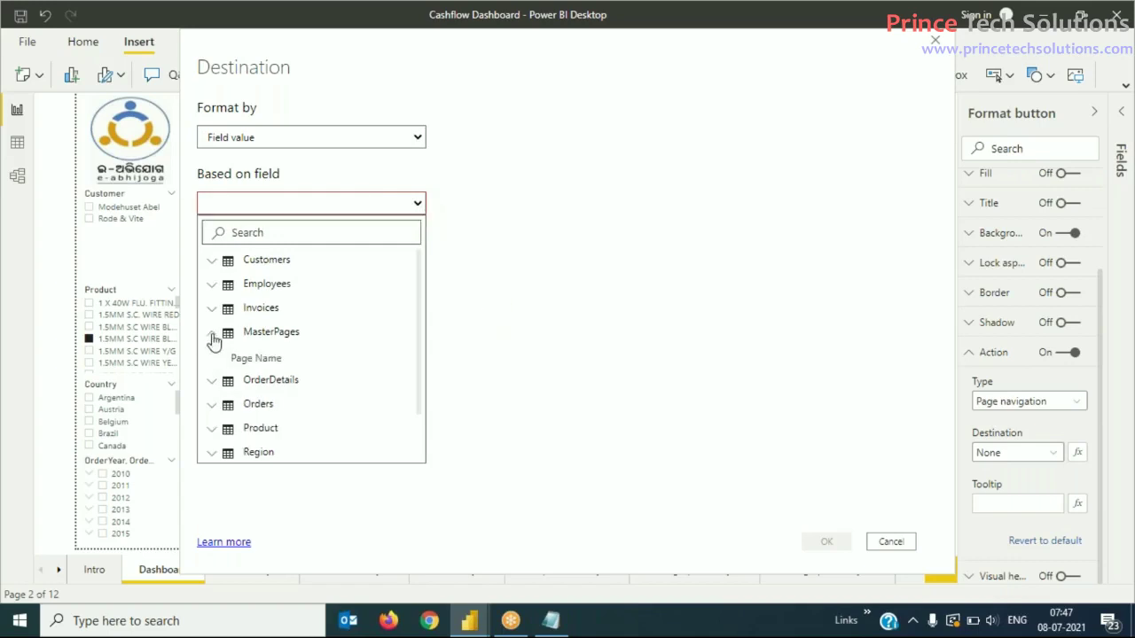
click(260, 361)
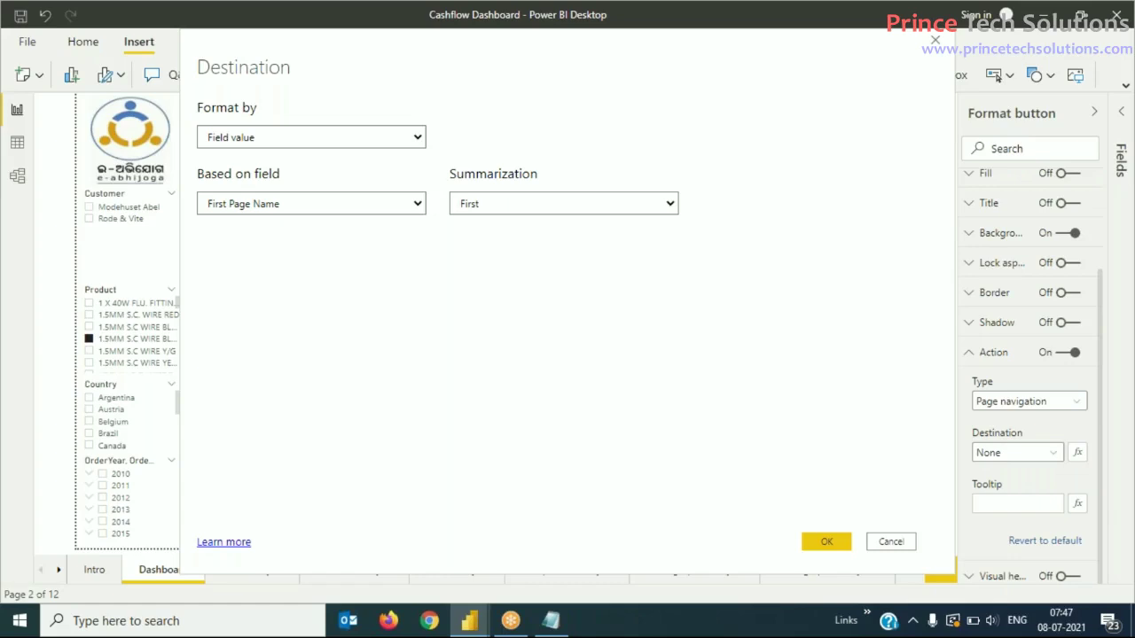
click(671, 211)
click(733, 204)
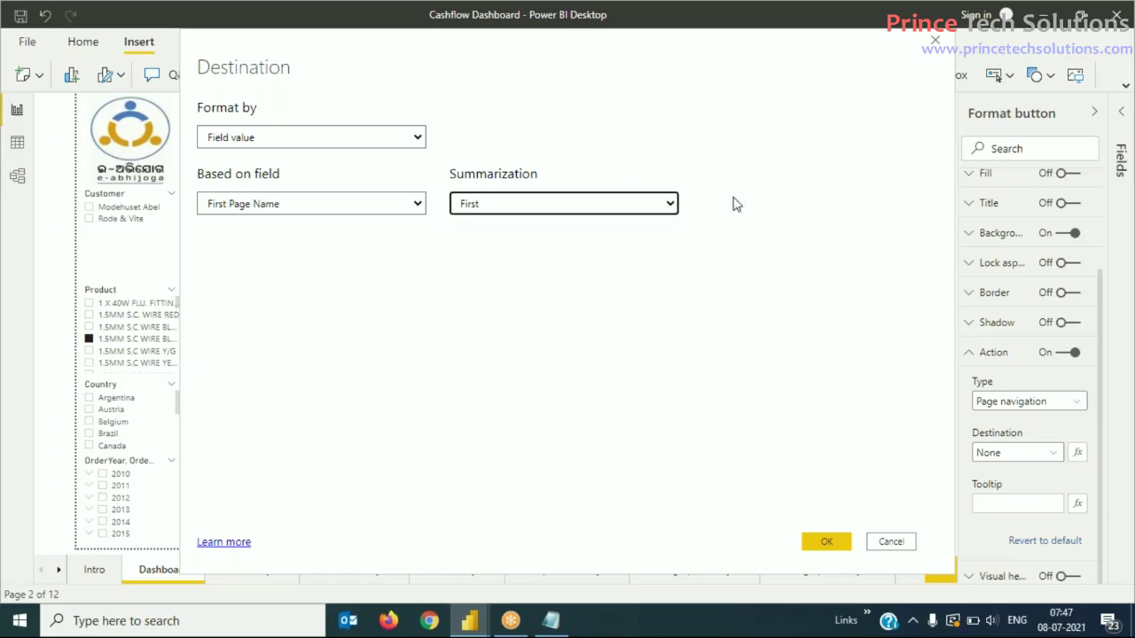
click(767, 199)
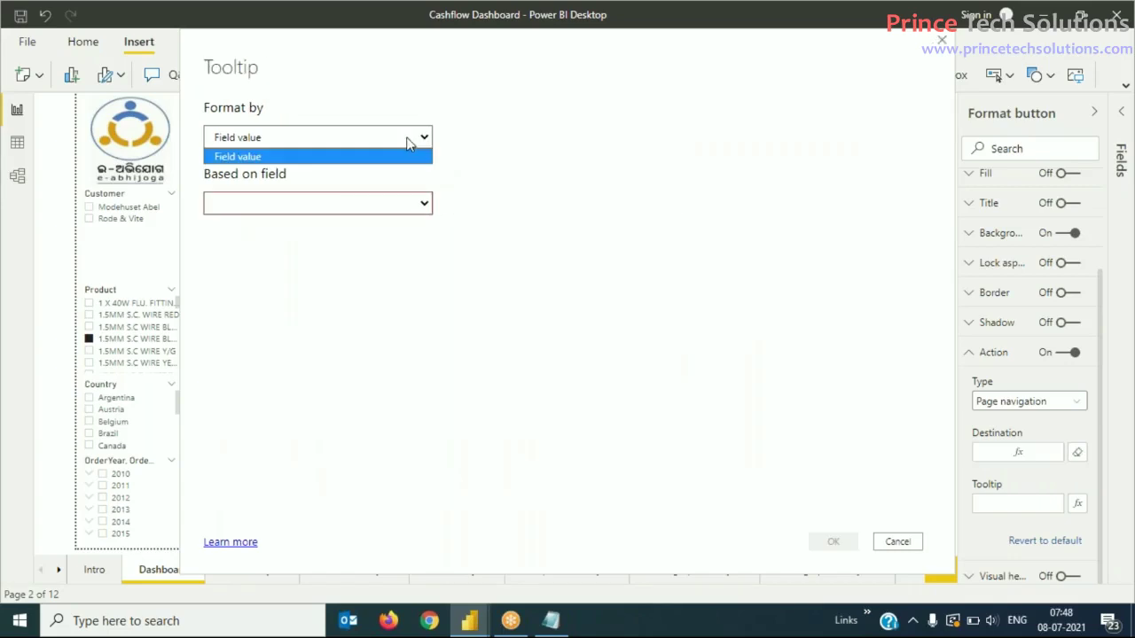
Step: Base the tooltip on MasterPages Page Name with First summarization and apply it
click(248, 209)
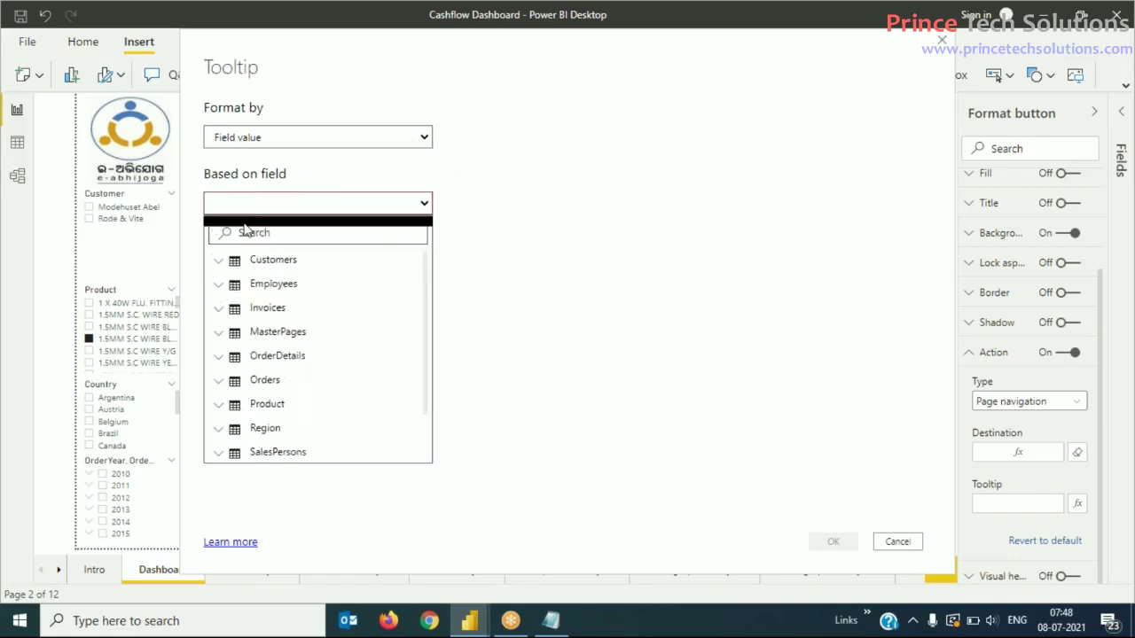
click(221, 333)
click(258, 364)
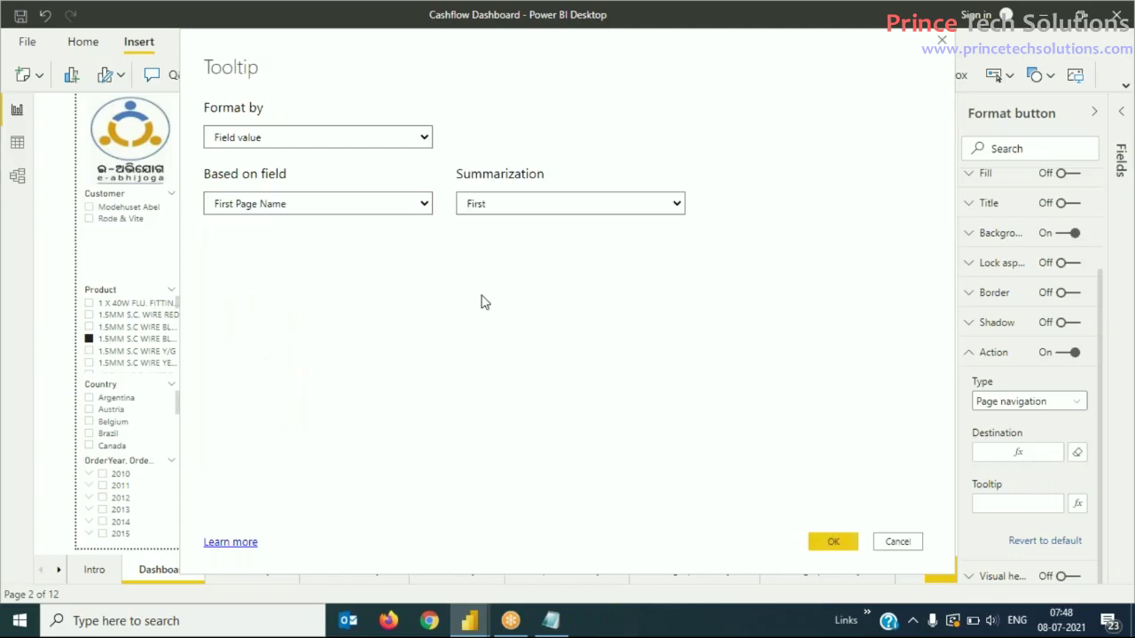
click(677, 208)
click(878, 241)
click(835, 542)
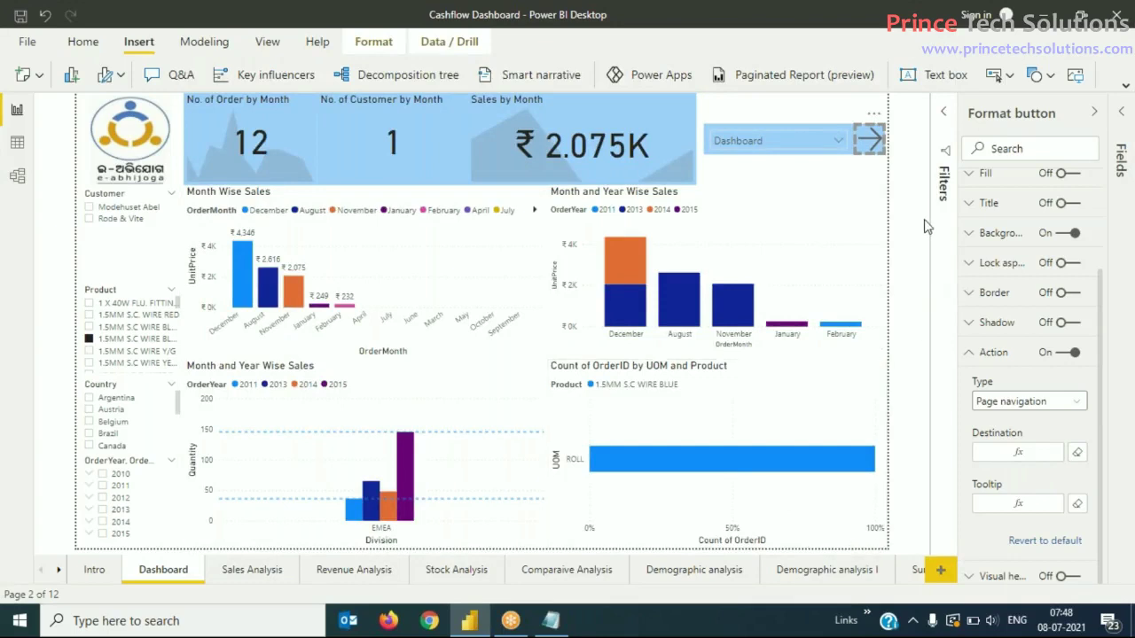
Step: Pick Sales Analysis in the page slicer and follow the arrow button to that page
scroll(1029, 443, up, 2)
scroll(1028, 444, down, 2)
key(Escape)
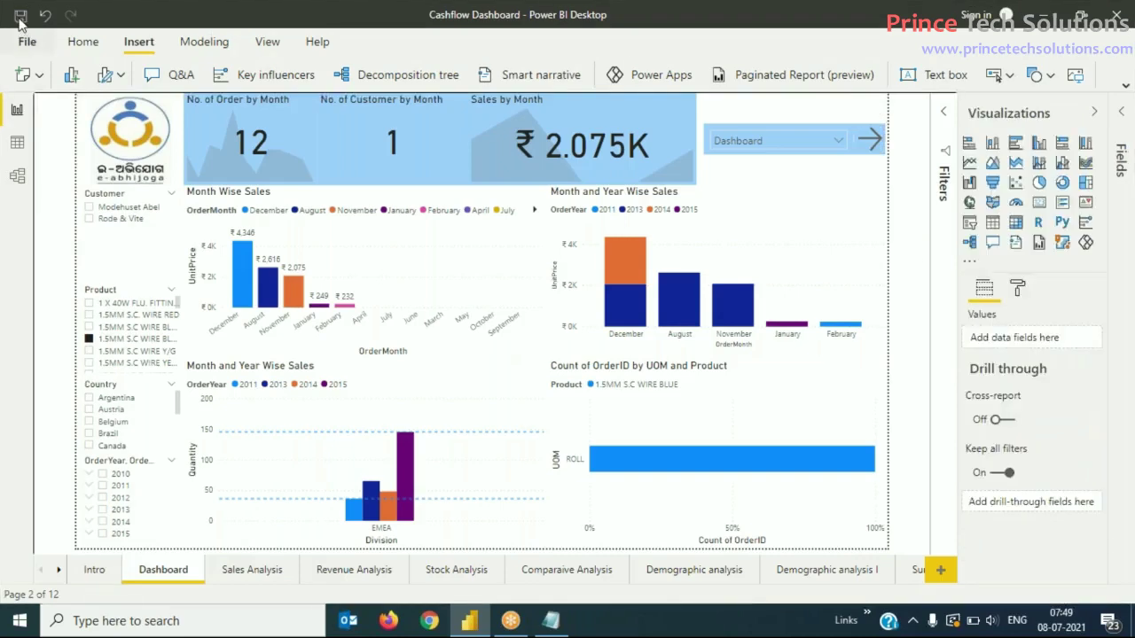
click(840, 144)
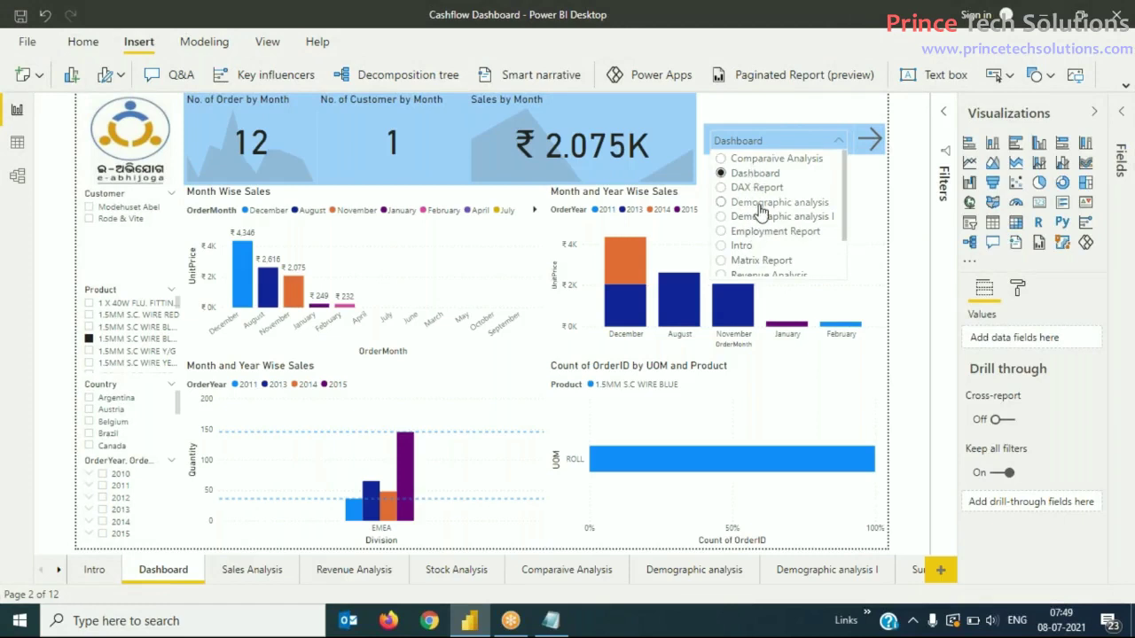
scroll(759, 217, down, 1)
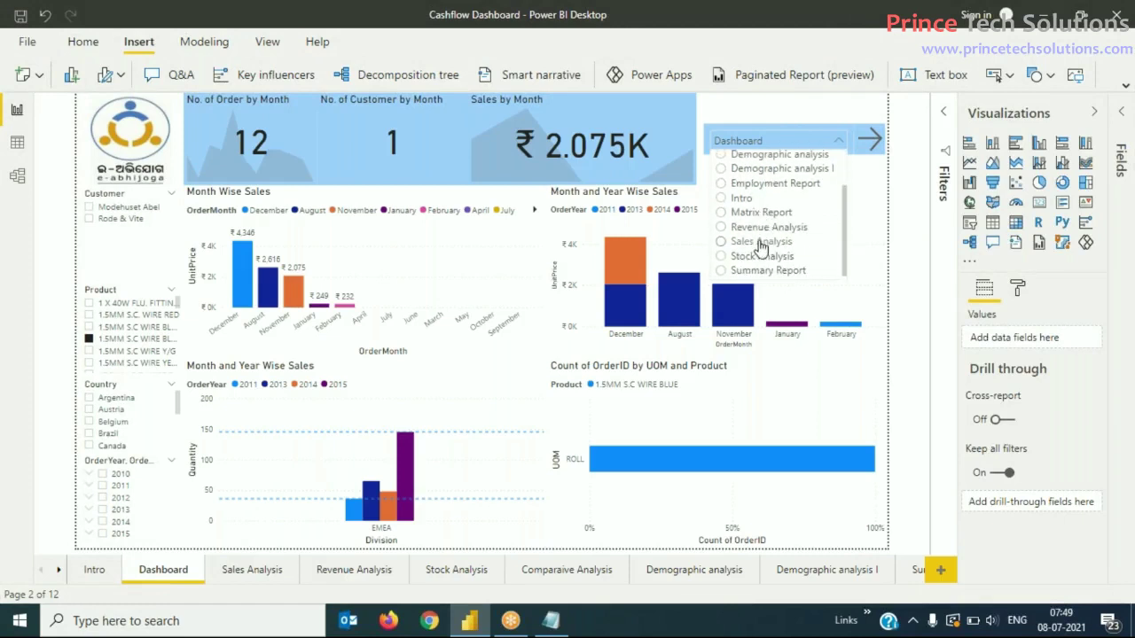
click(760, 242)
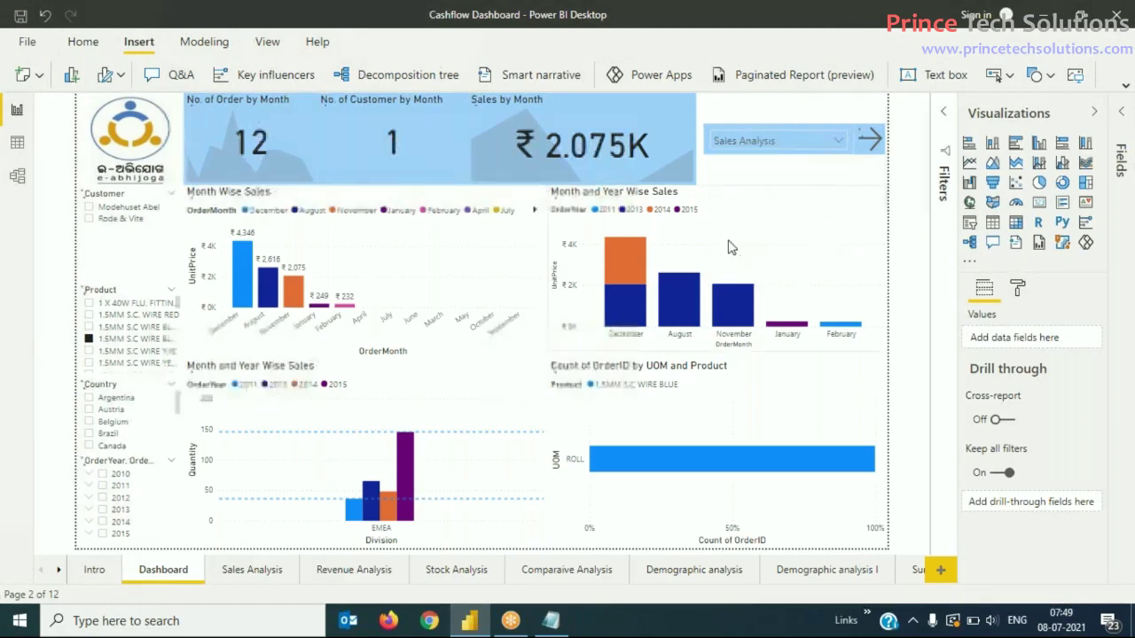
ctrl+click(872, 140)
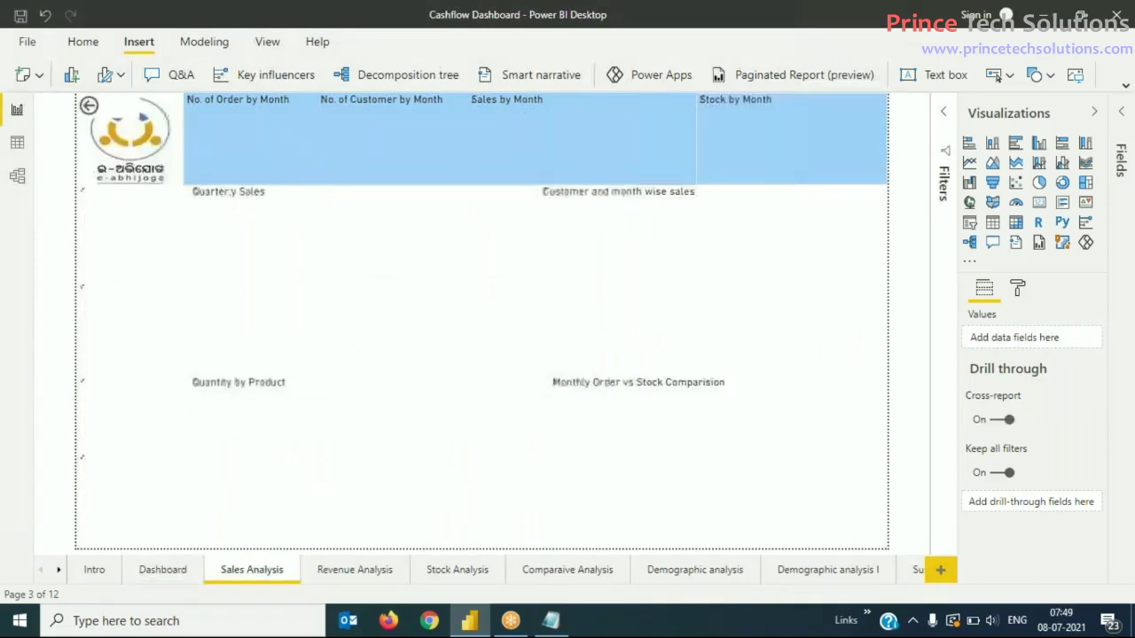